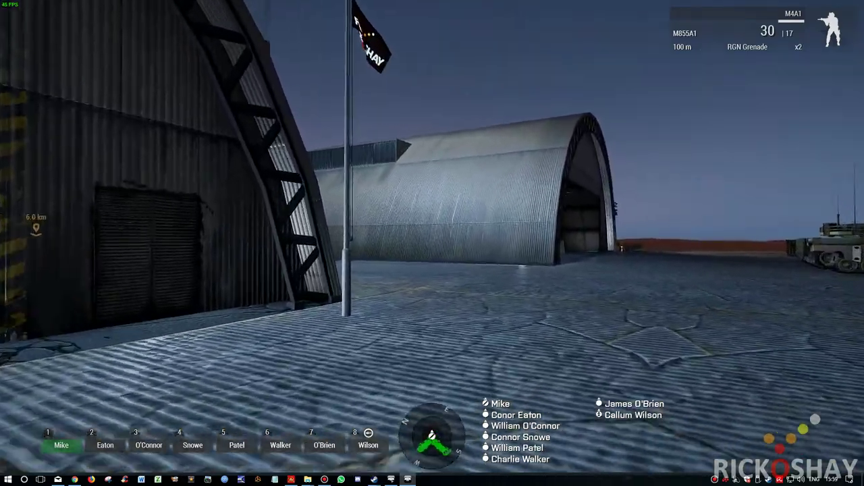
Scroll at the hangar flagpole to bring up its Move plane and Transfer to HALO actions
scroll(433, 243, "down", 3)
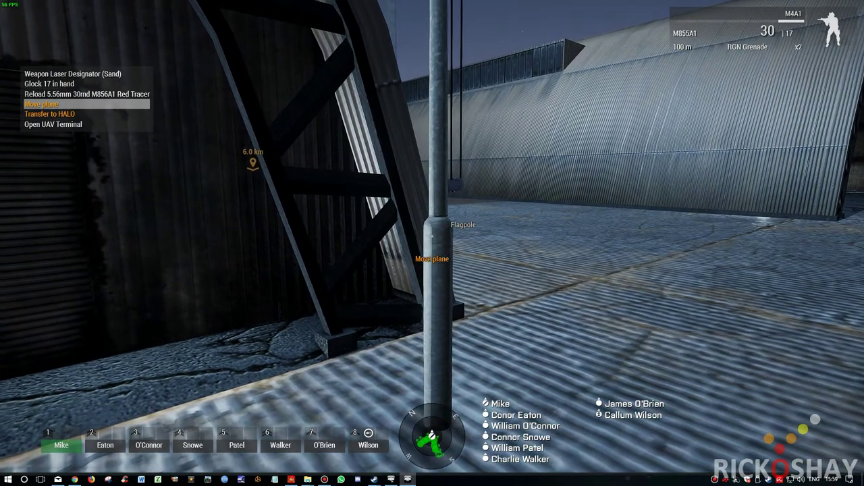
Confirm Move plane and place the C130 on the map just north of the red target circle
key("space")
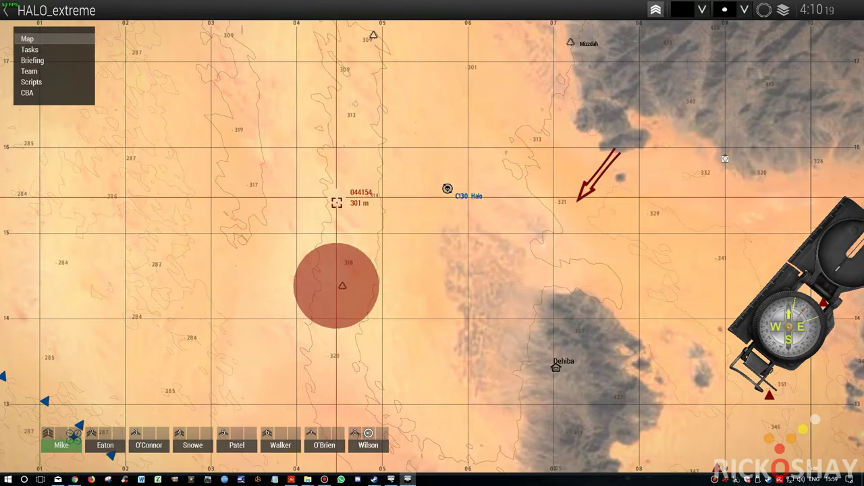
scroll(337, 202, "down", 5)
scroll(259, 305, "up", 3)
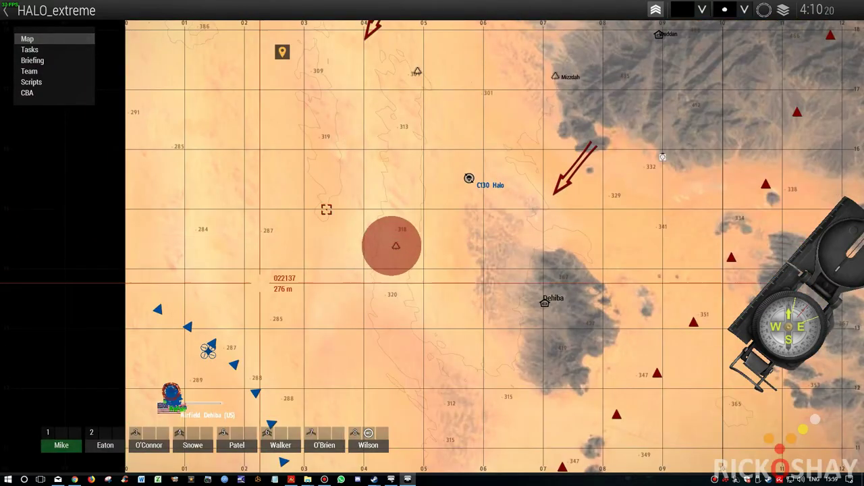
scroll(396, 226, "up", 2)
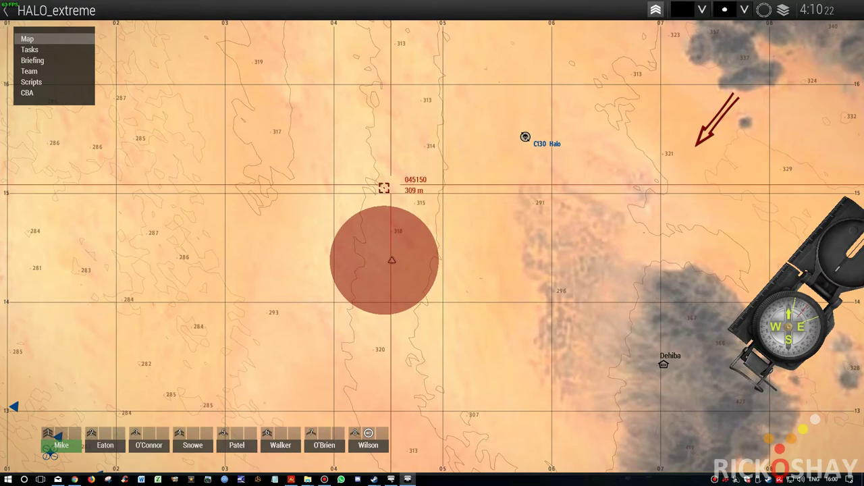
mouse_move(92, 401)
left_mouse_down()
mouse_move(251, 201)
mouse_move(93, 359)
left_mouse_up()
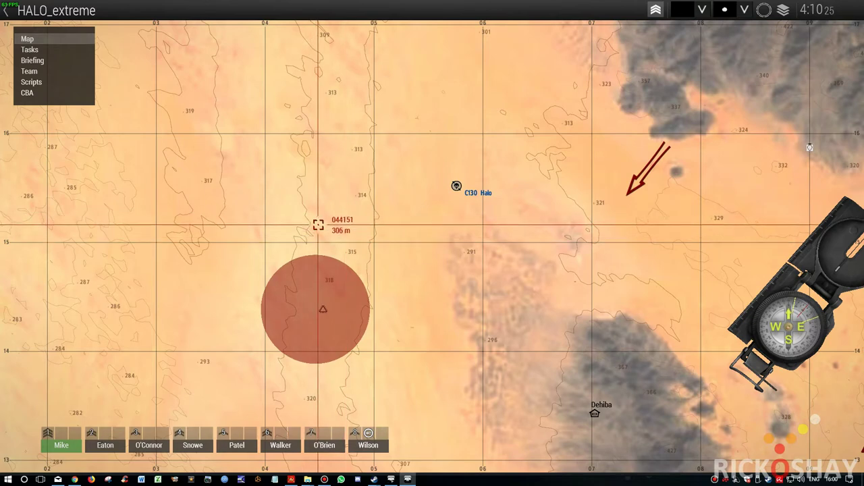
left_click(310, 262)
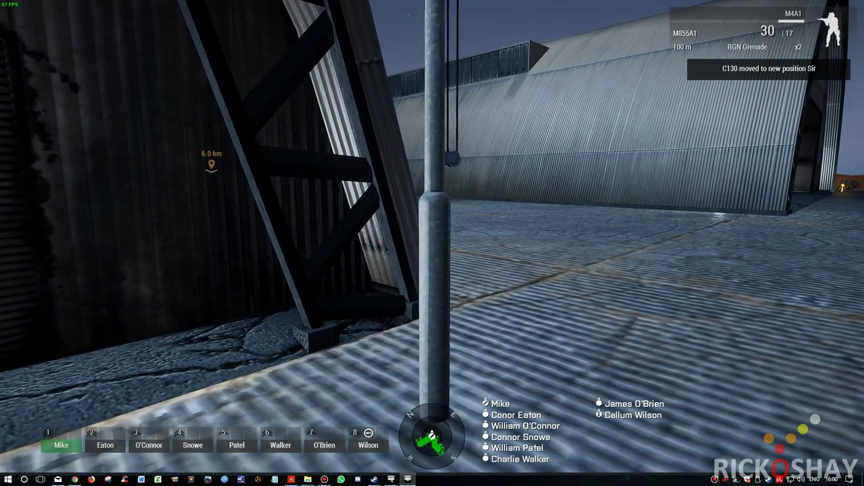
key("d")
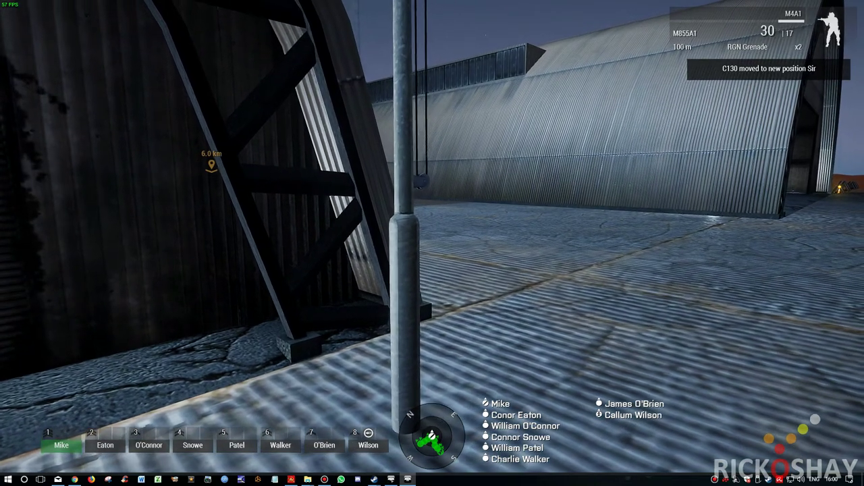
Choose Transfer to HALO and walk forward through the C130 hold to jump out
scroll(433, 244, "down", 3)
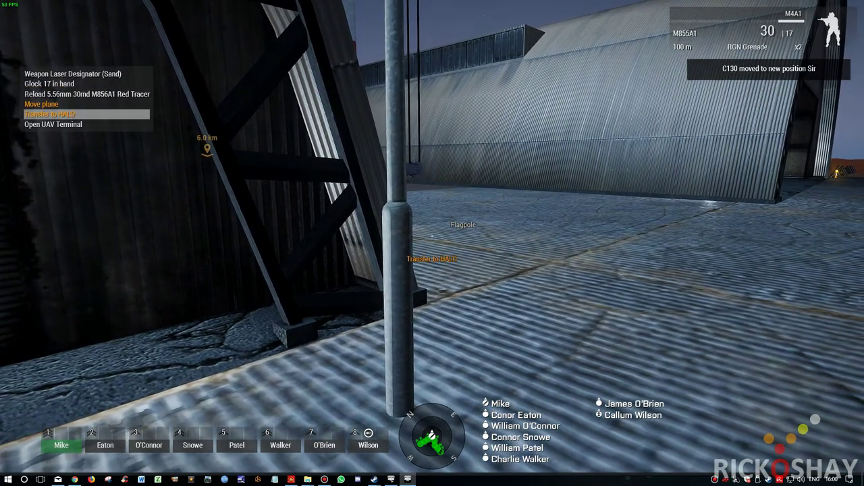
scroll(432, 243, "down", 1)
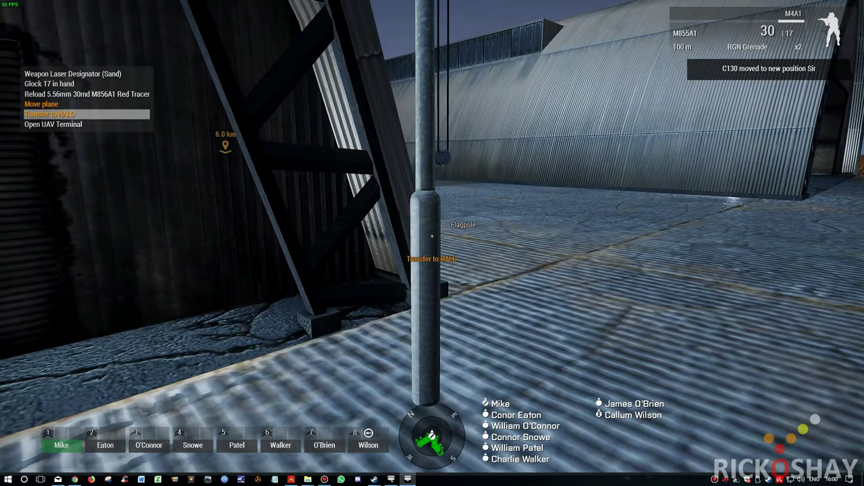
key("space")
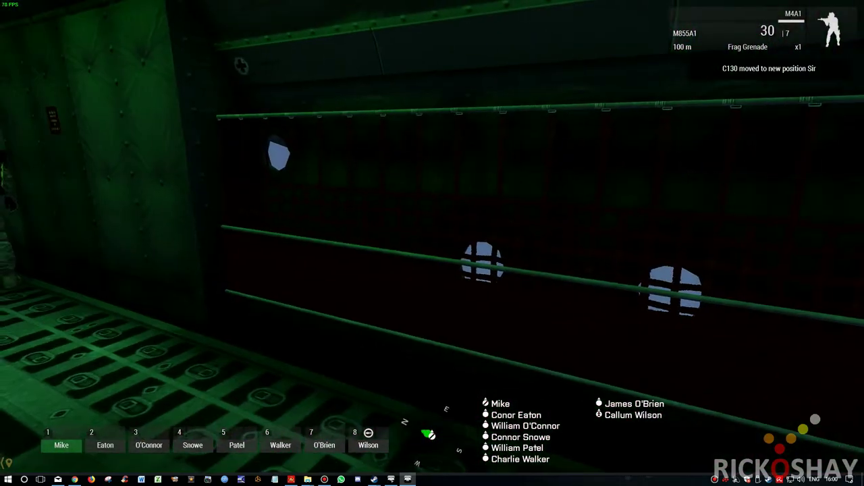
key("w")
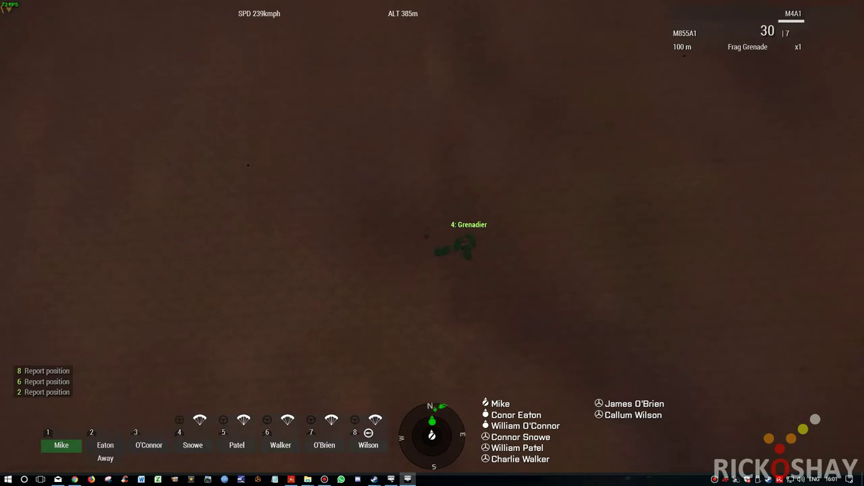
Open the steerable parachute and steer it with W, D and A down to the desert dunes
key("space")
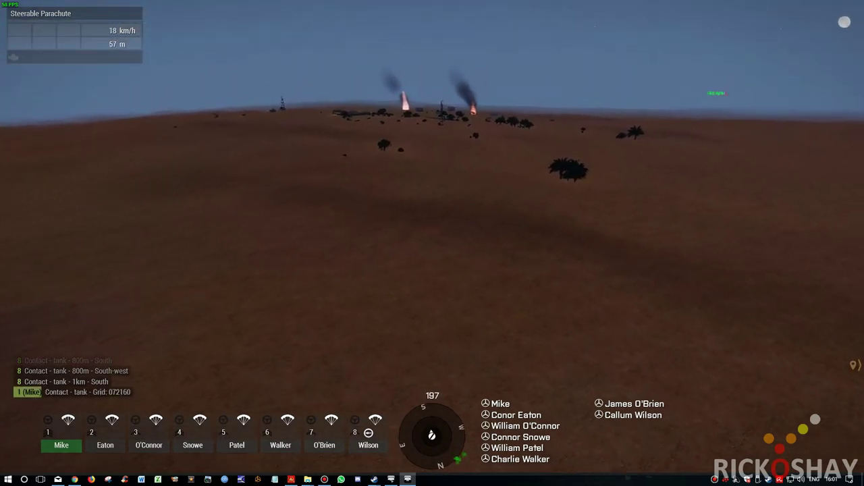
key("w")
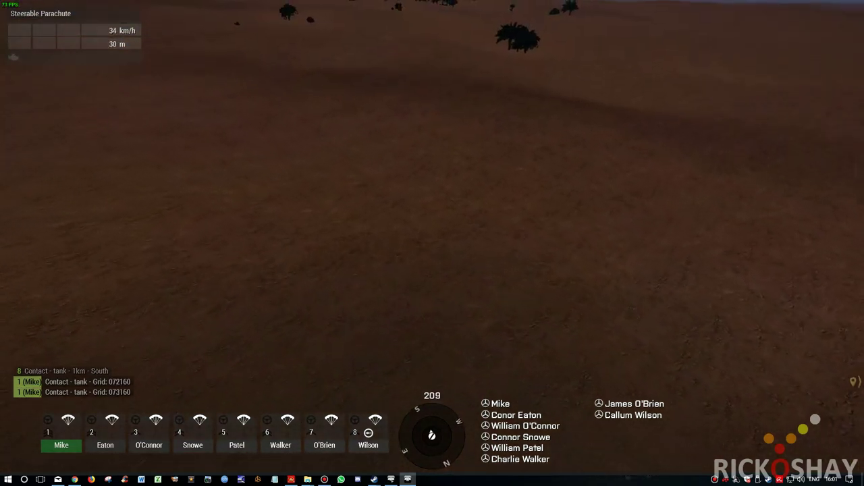
key("d")
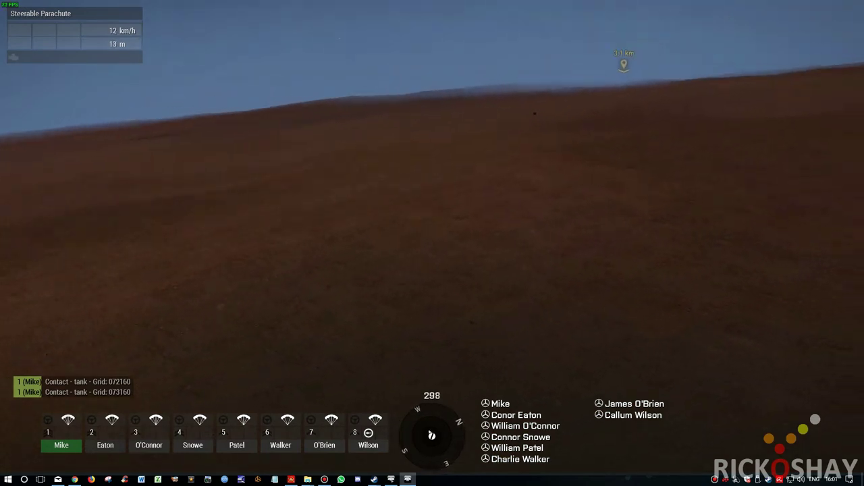
key("d")
key("a")
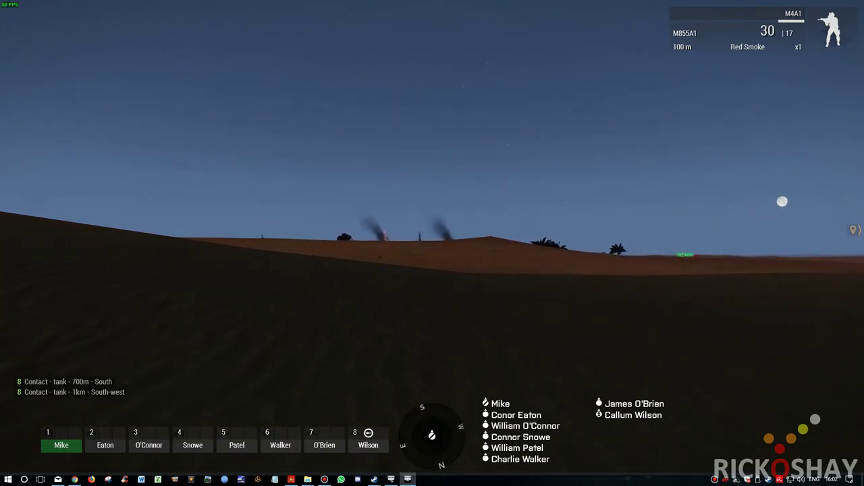
Switch to third-person view, stand the soldier up, and pause the mission
key("KP_Enter")
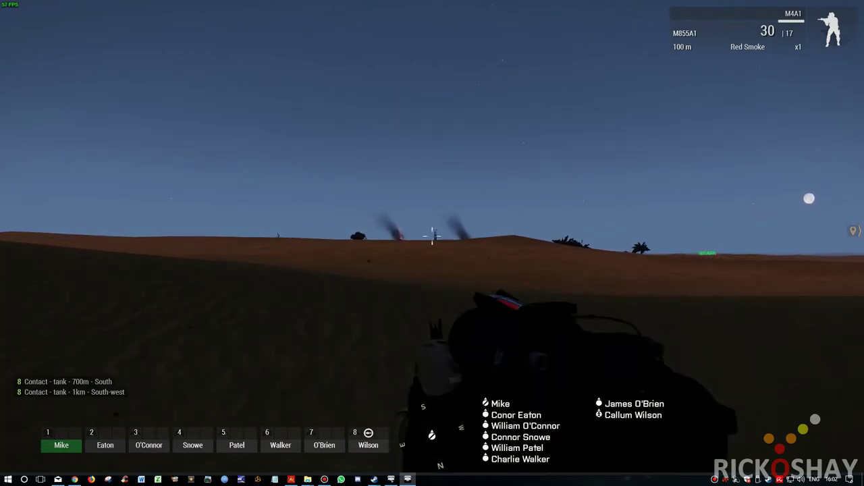
key("x")
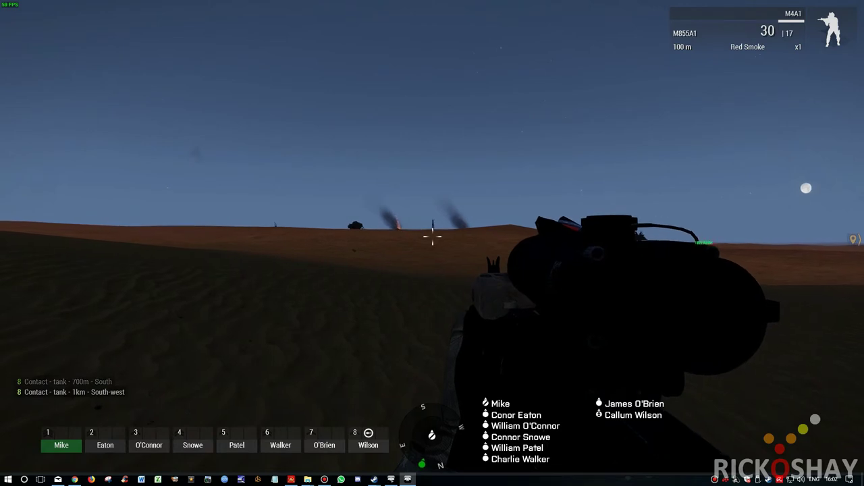
key("Escape")
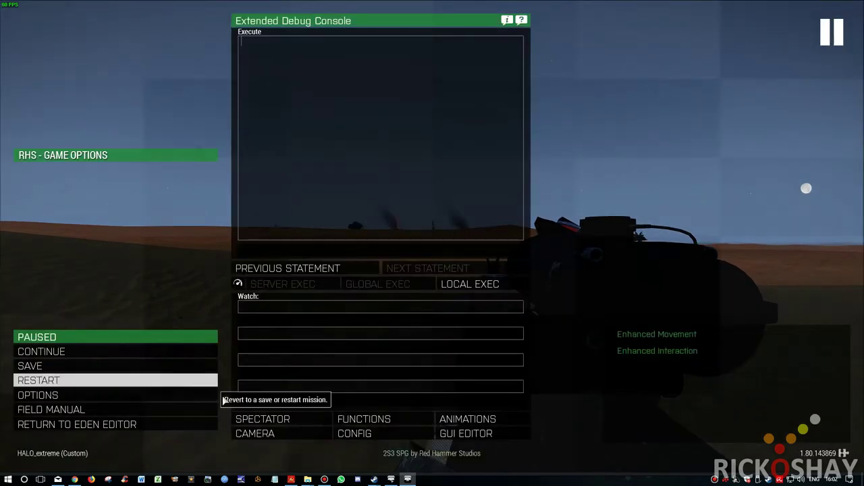
Return to the Eden Editor and zoom its 2D map onto the C130 Halo marker
left_click(145, 425)
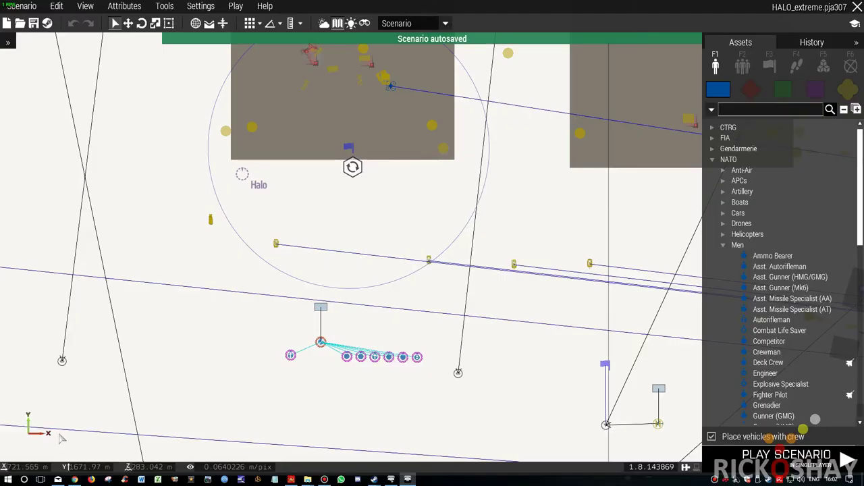
scroll(398, 227, "down", 3)
scroll(398, 227, "down", 3)
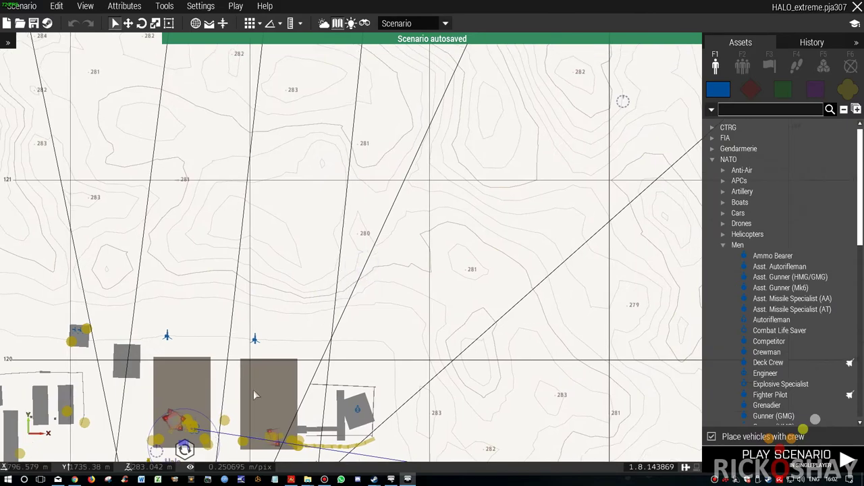
scroll(398, 227, "down", 3)
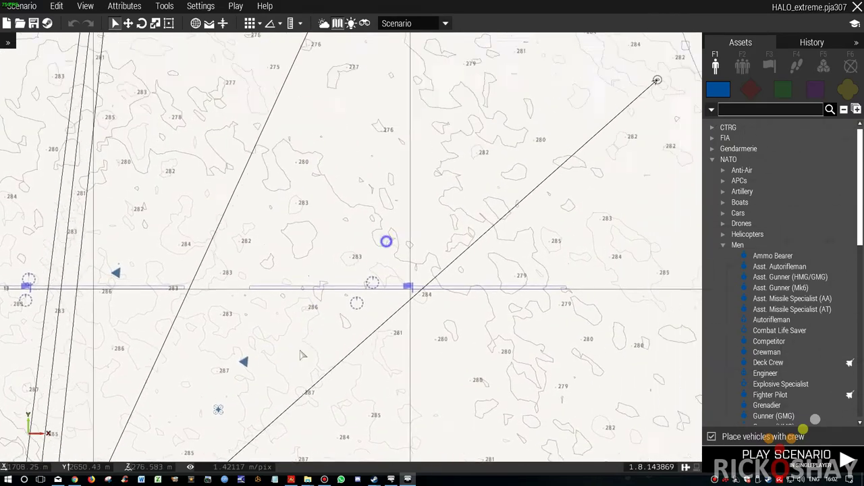
scroll(458, 230, "down", 2)
scroll(457, 226, "up", 3)
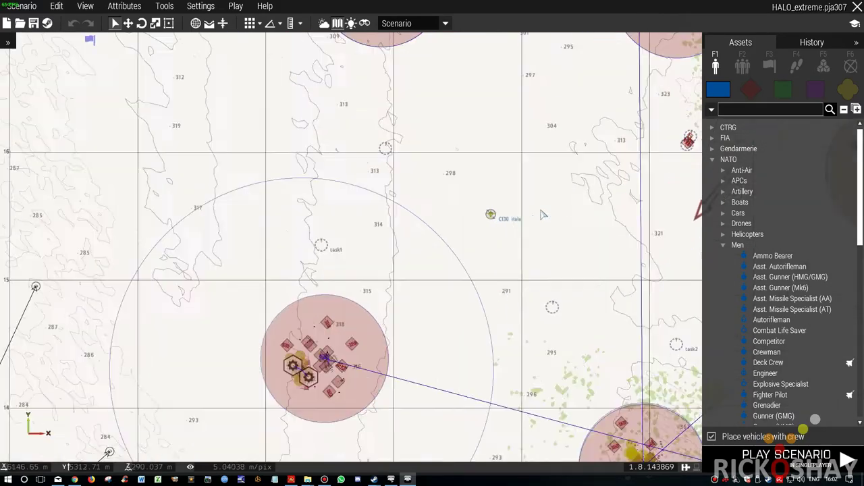
scroll(457, 216, "up", 5)
scroll(458, 198, "up", 2)
scroll(451, 196, "up", 2)
scroll(440, 194, "up", 2)
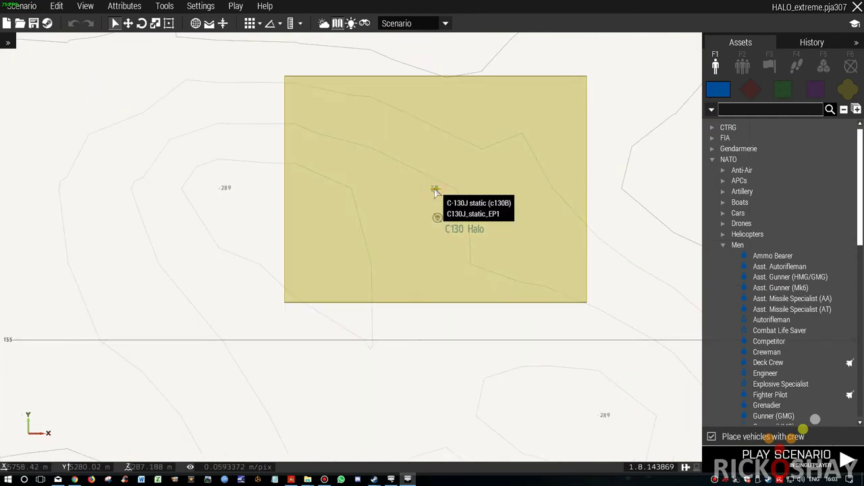
Look up the C-130 in the Asset Browser and place a second C-130J static beside it
right_click(436, 191)
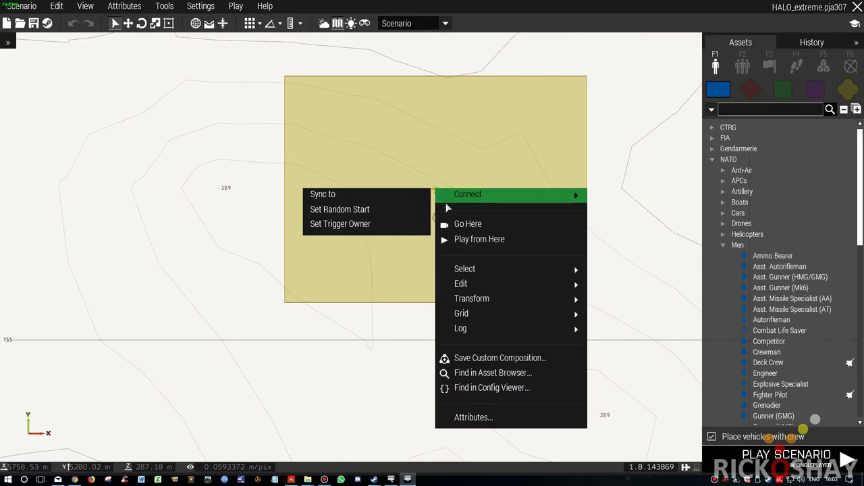
left_click(481, 378)
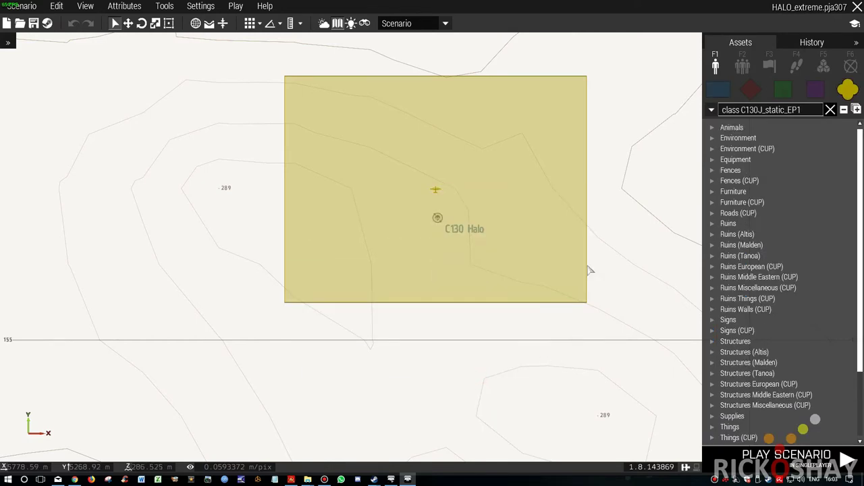
mouse_move(770, 149)
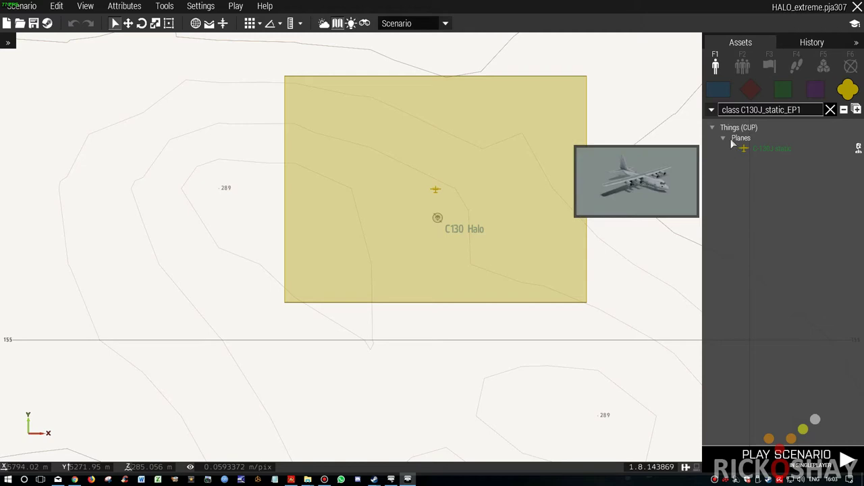
left_click(747, 153)
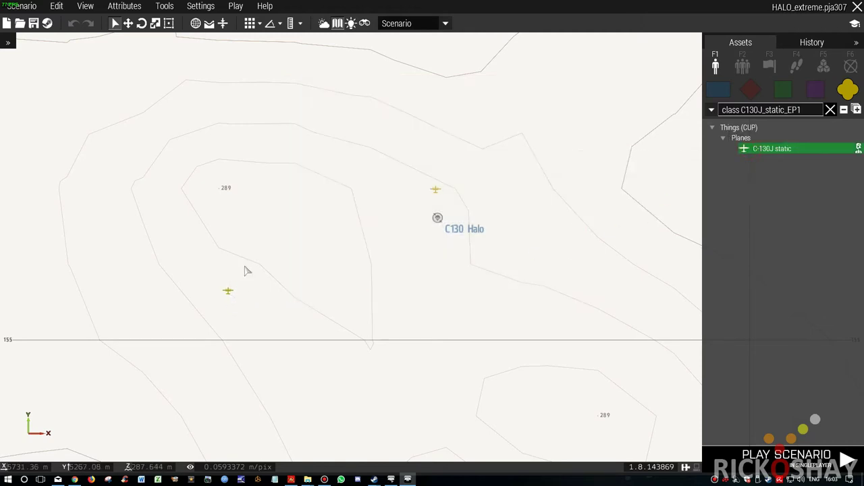
left_click(345, 202)
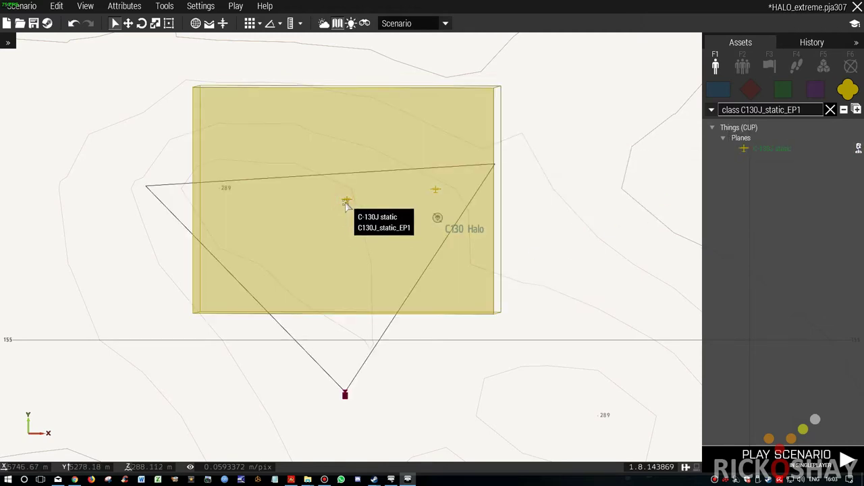
Move the 3D camera around the C-130's wing and underside, then return to the 2D map
key("m")
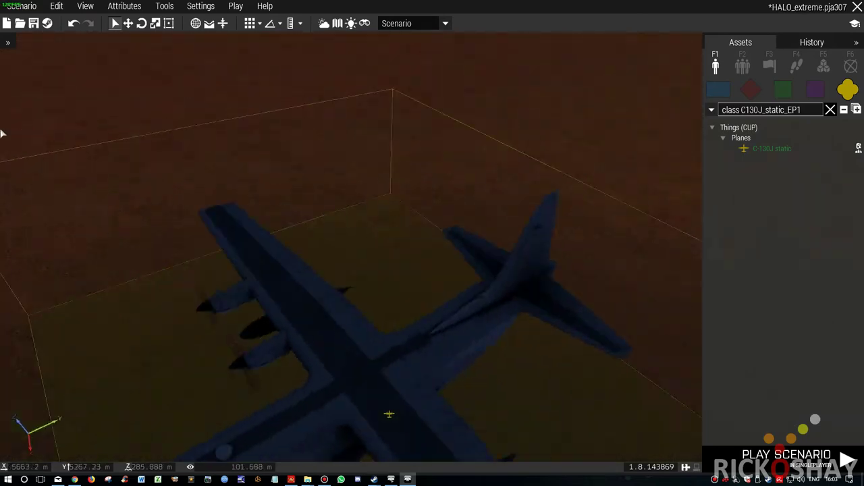
key("w")
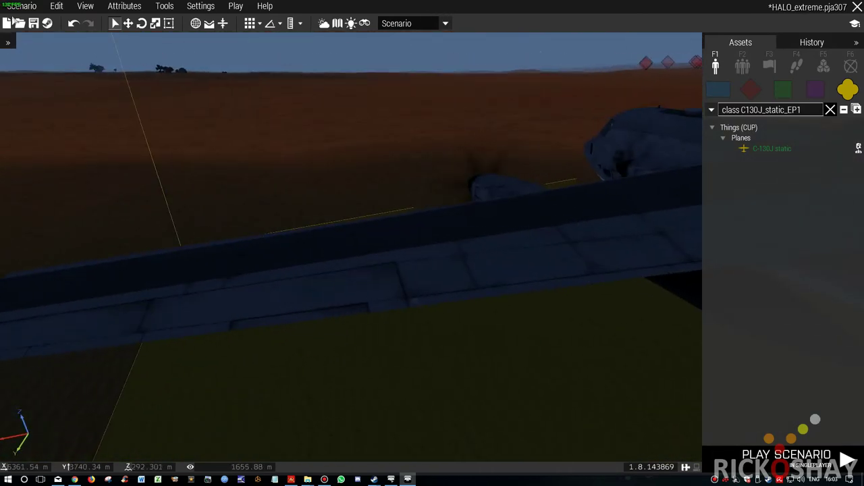
key("w")
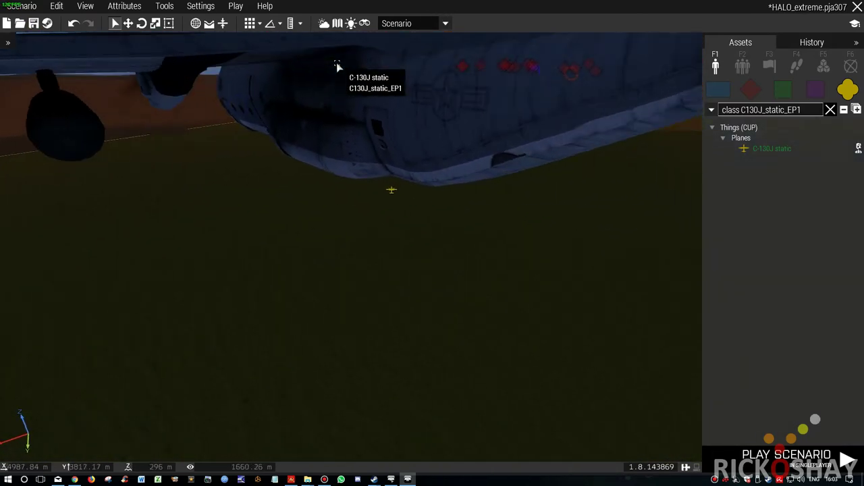
key("a")
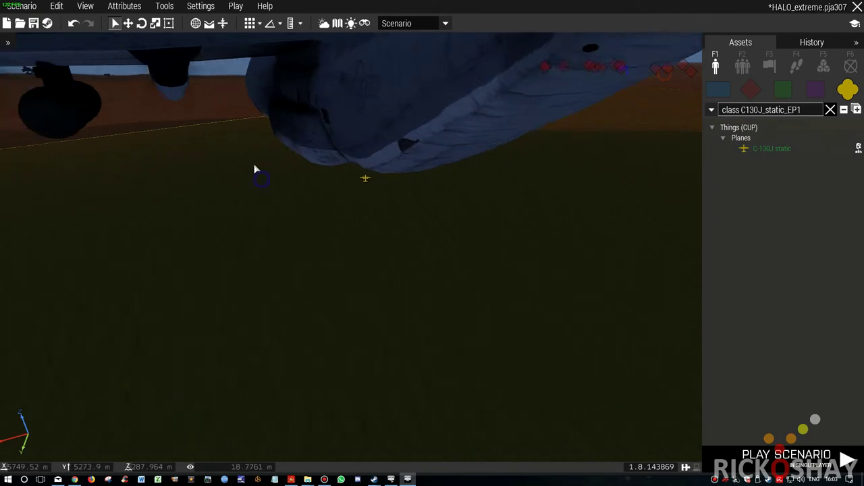
key("d")
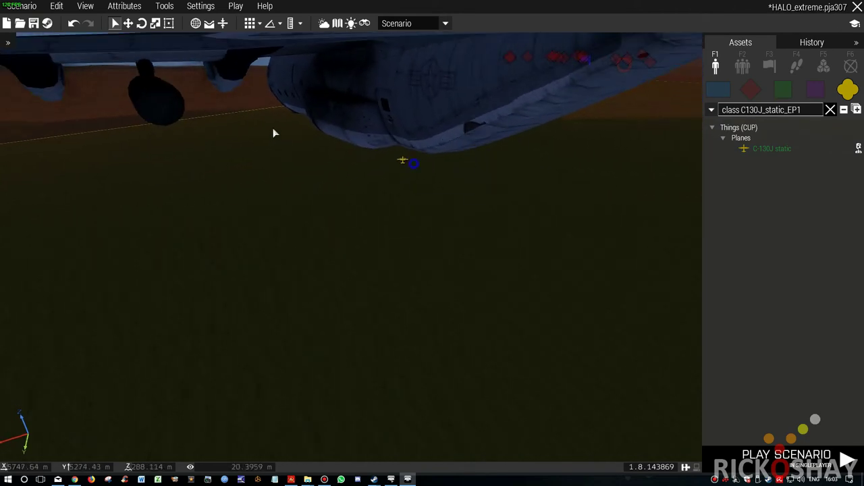
key("a")
key("d")
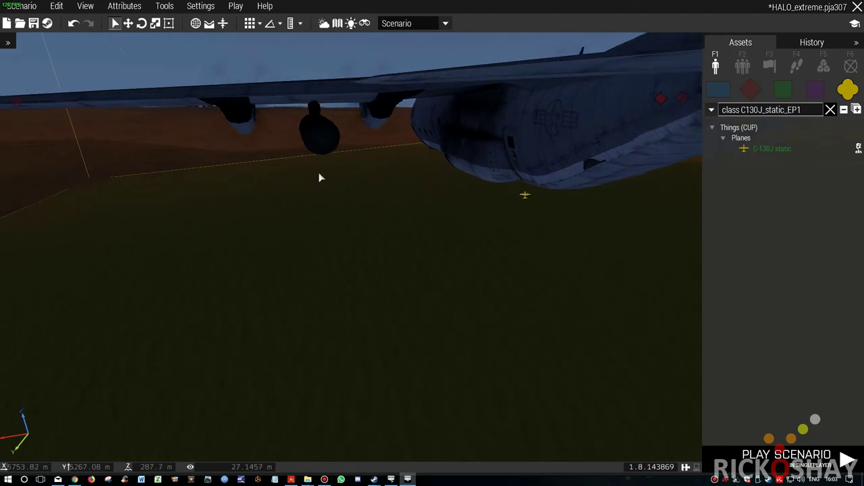
key("m")
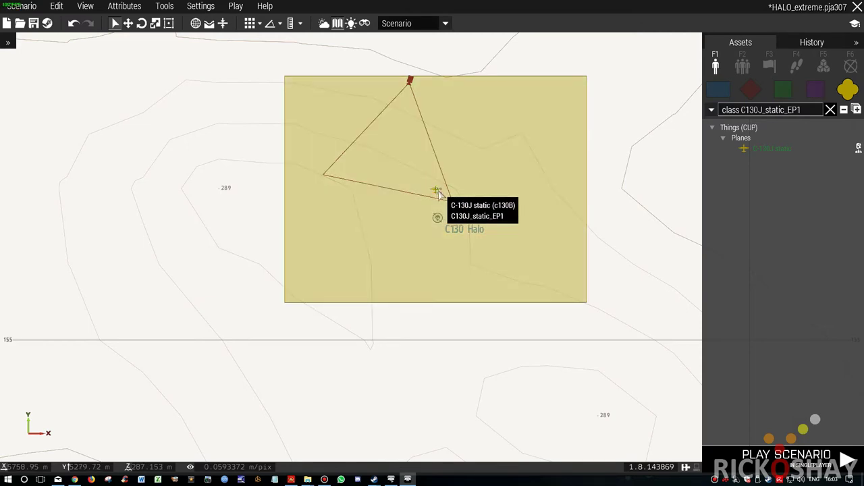
scroll(437, 192, "up", 3)
scroll(435, 189, "down", 1)
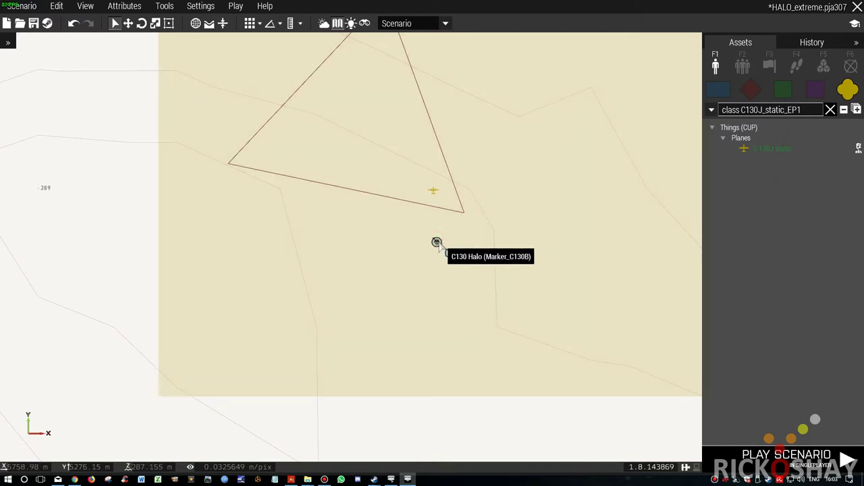
left_click(438, 244)
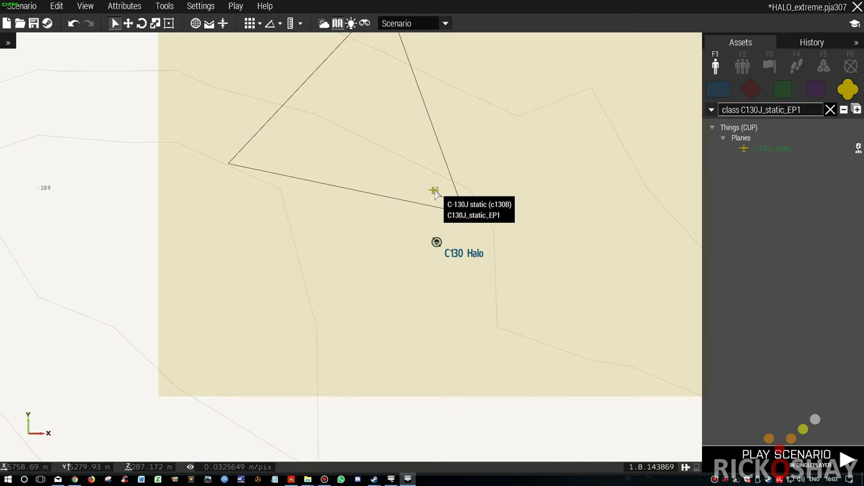
scroll(451, 210, "down", 3)
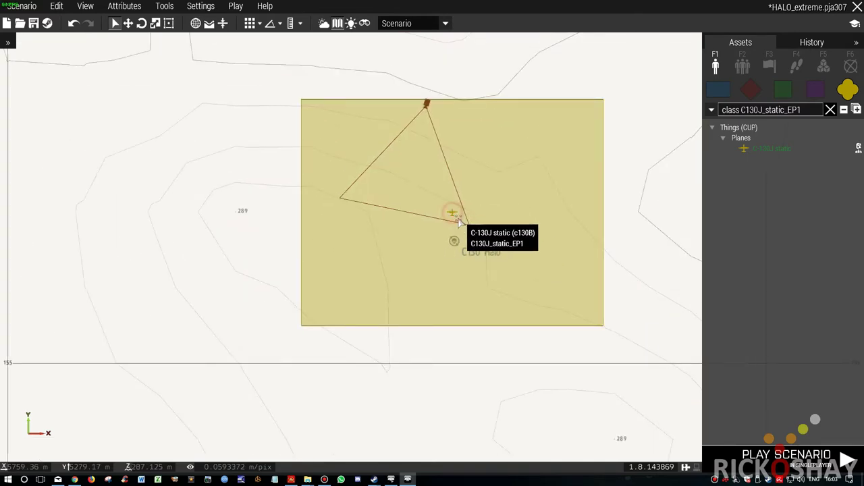
double_click(451, 211)
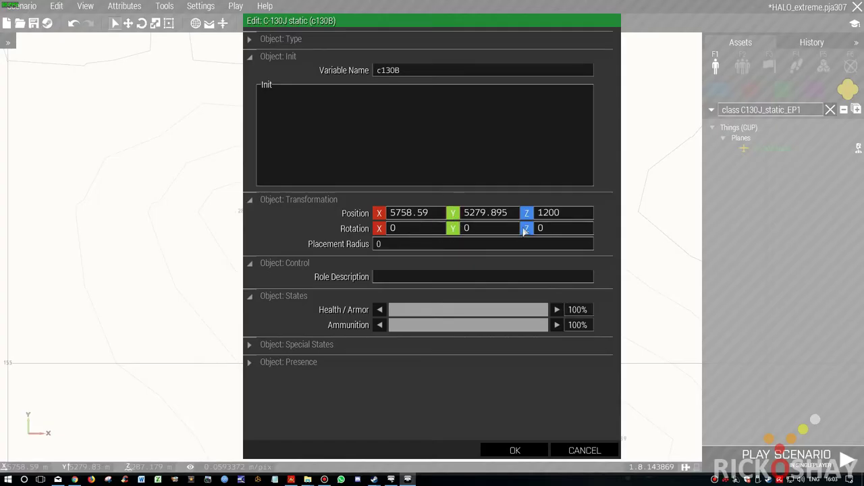
double_click(570, 215)
key("Return")
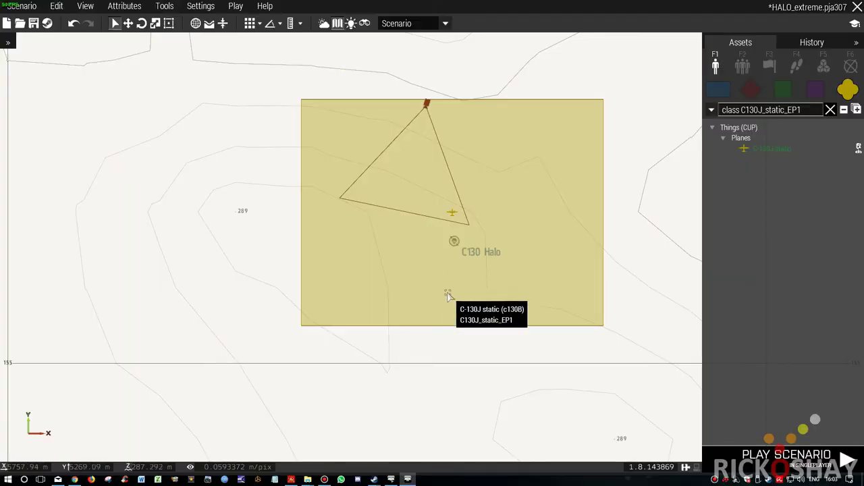
scroll(487, 241, "down", 5)
scroll(517, 234, "down", 5)
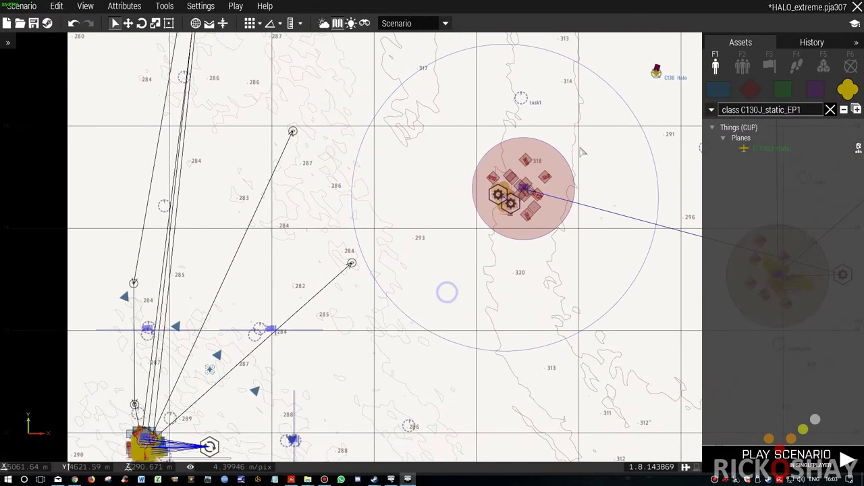
scroll(472, 265, "down", 5)
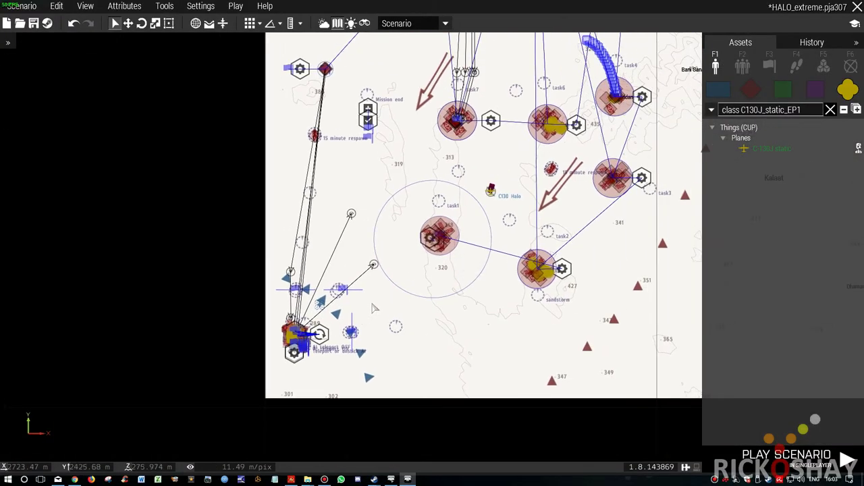
left_click(290, 479)
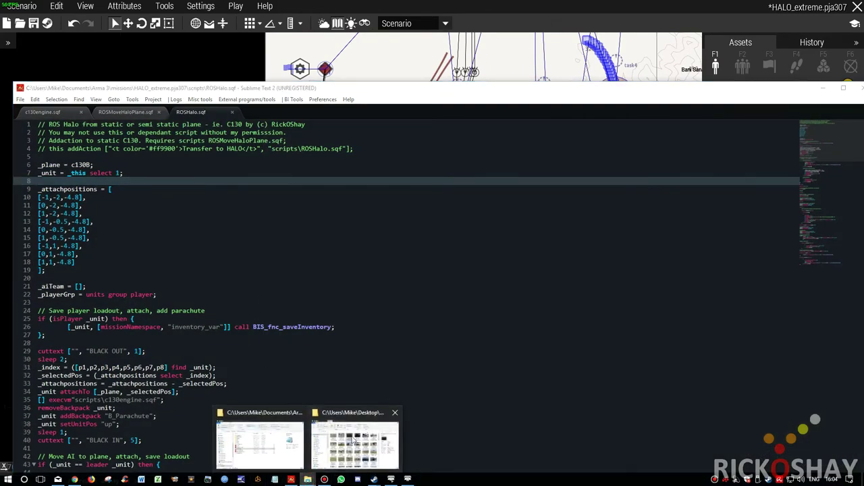
Open init.sqf from the mission folder and drag its tab to the first position
left_click(293, 449)
left_click(405, 279)
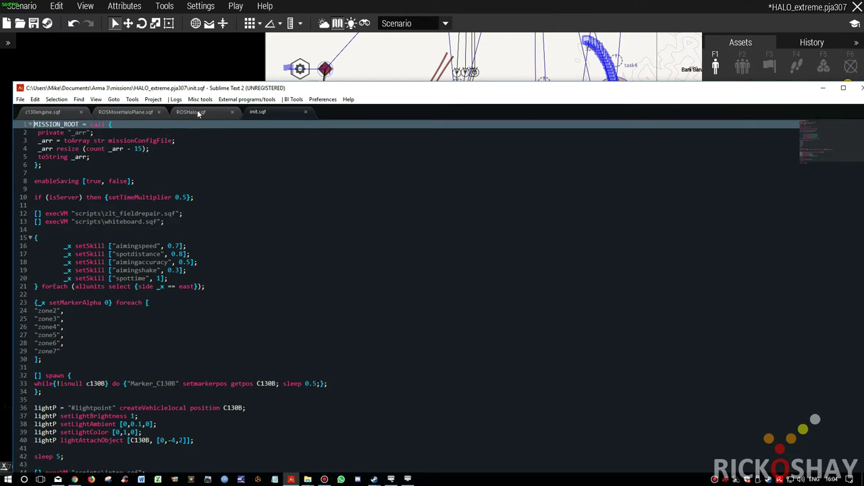
left_click_drag(260, 120, 34, 118)
scroll(100, 308, "down", 2)
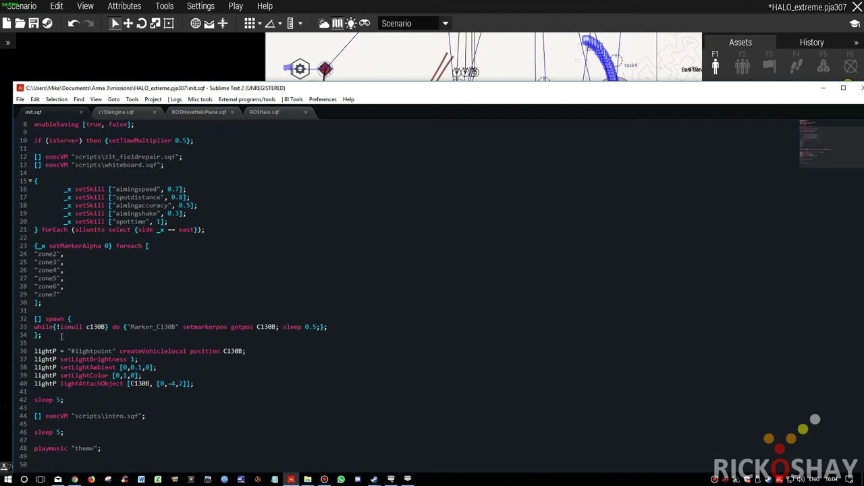
Highlight the spawn loop parts: c130B, Marker_C130B, getpos C130B, sleep 0.5, then light lines 36–40
left_click_drag(47, 337, 30, 320)
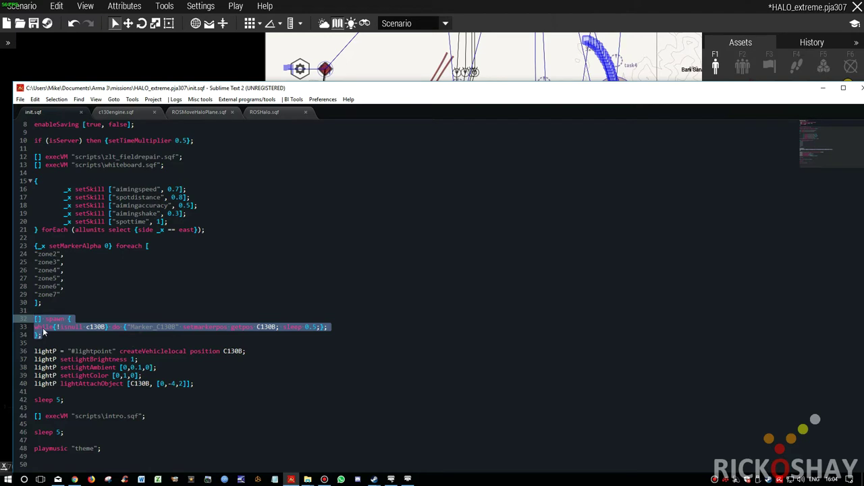
triple_click(56, 327)
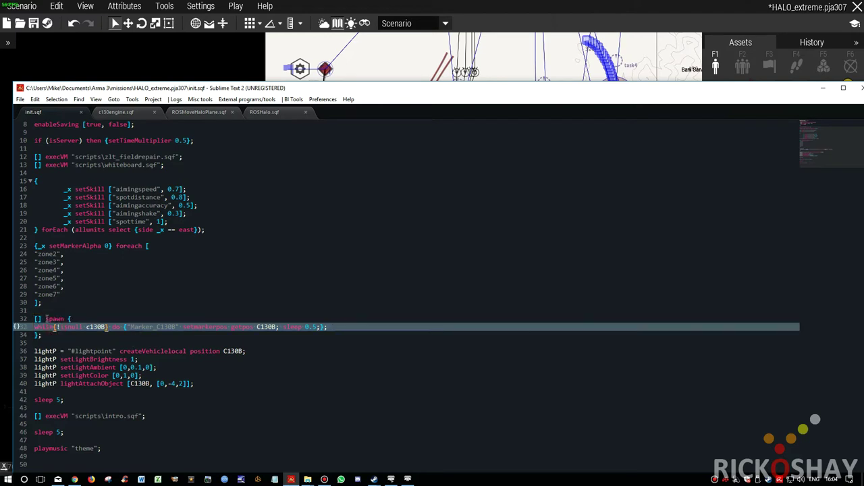
left_click_drag(34, 319, 78, 318)
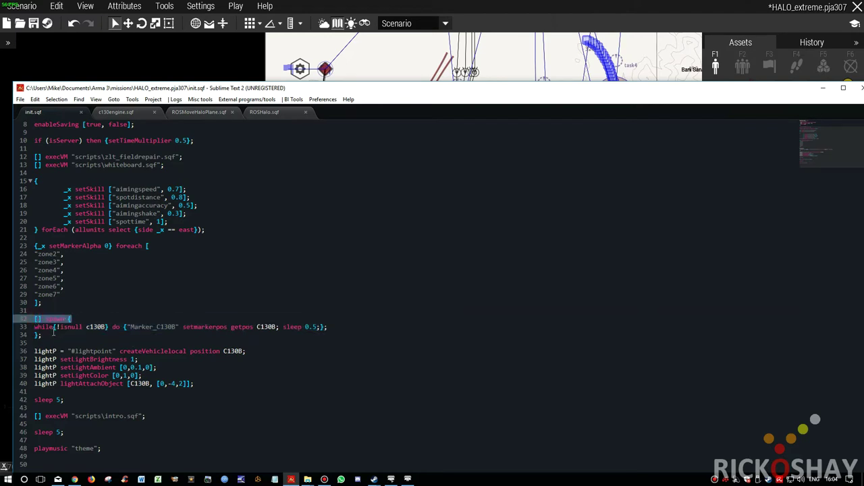
triple_click(45, 327)
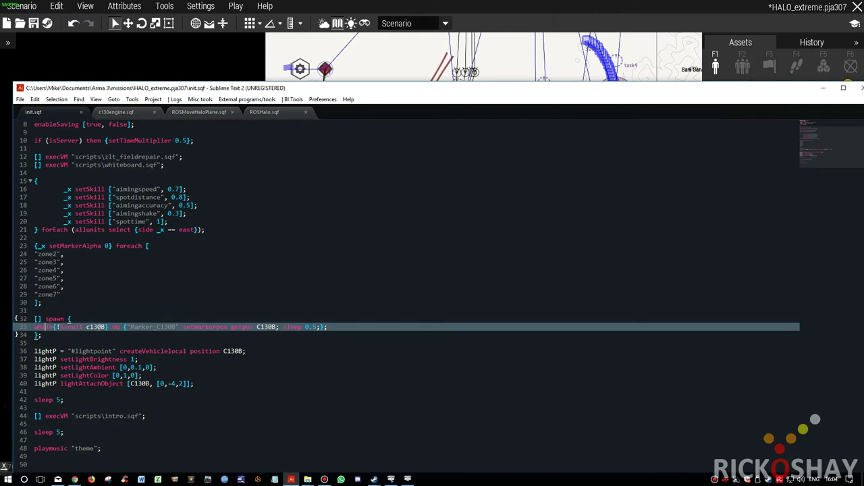
double_click(97, 327)
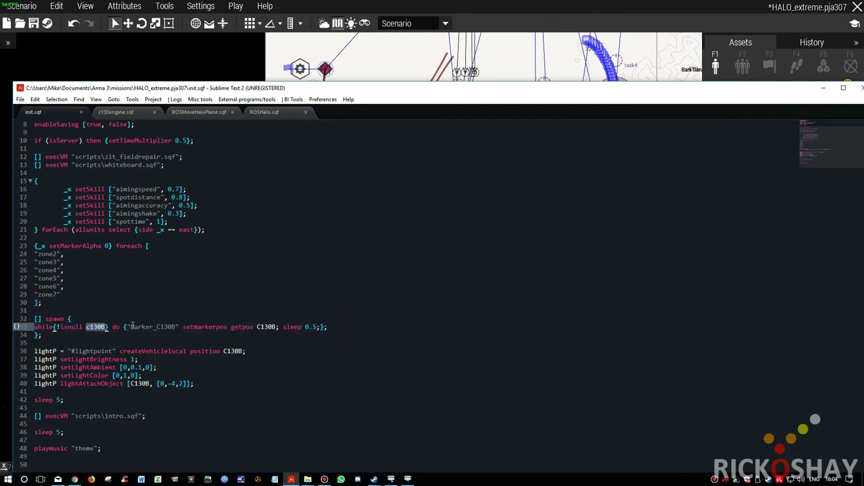
left_click_drag(131, 327, 173, 326)
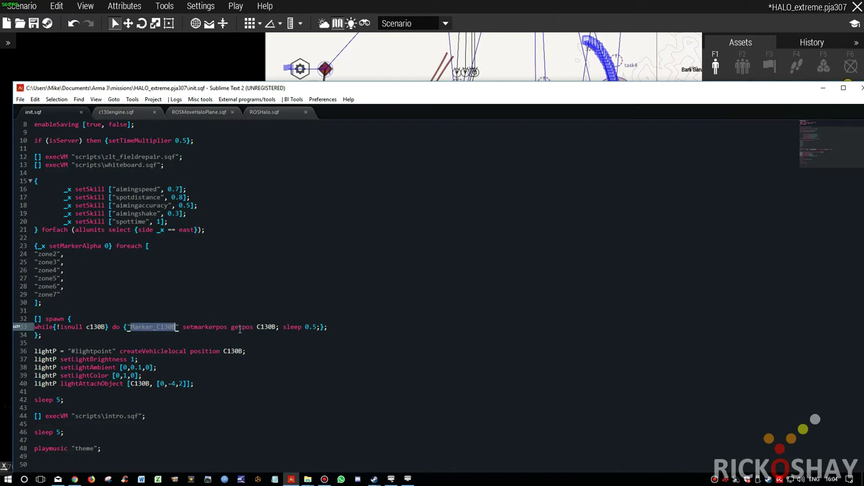
left_click_drag(232, 327, 274, 328)
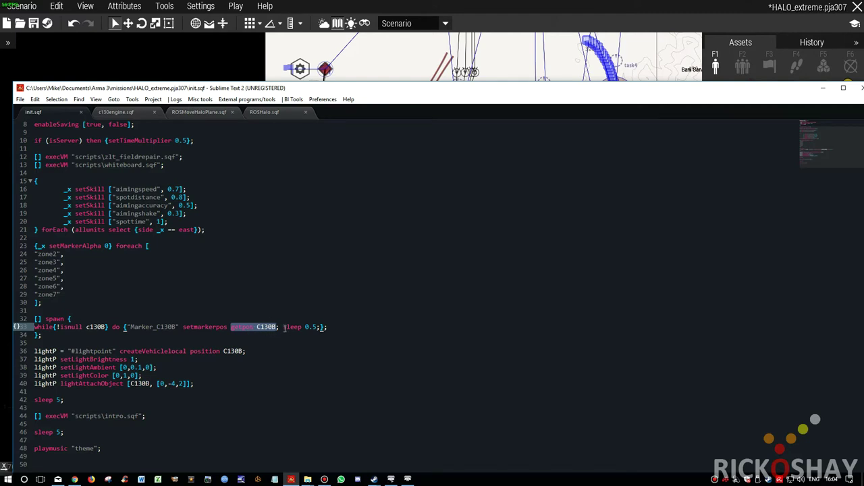
left_click_drag(285, 327, 317, 327)
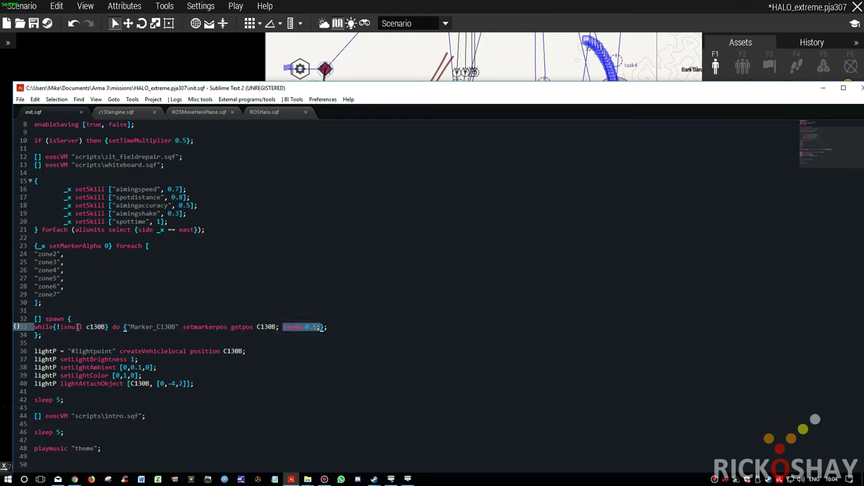
scroll(98, 350, "down", 5)
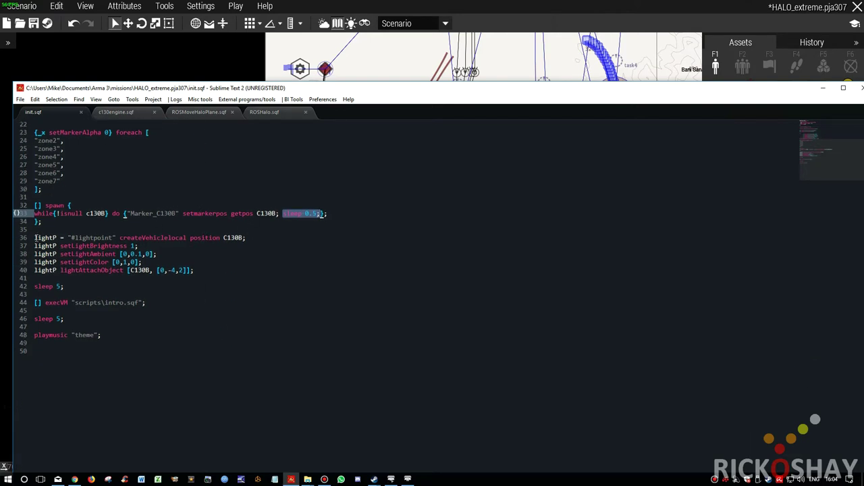
left_click_drag(36, 237, 203, 268)
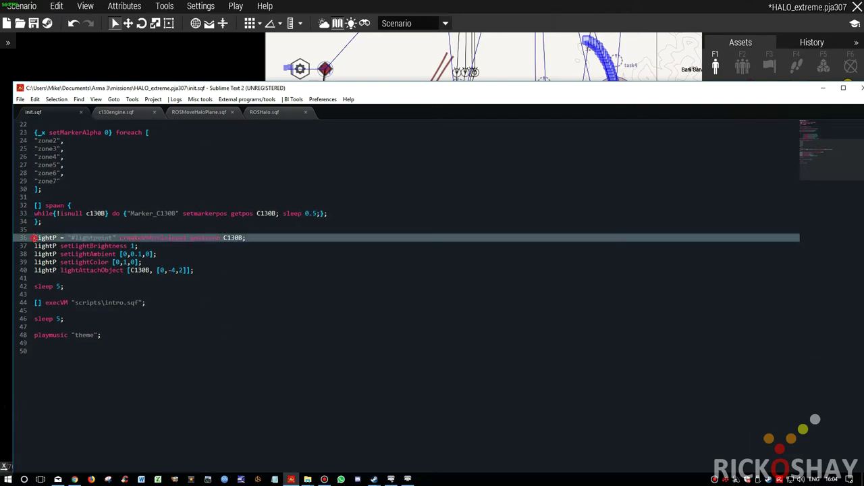
Highlight Local in createVehicleLocal, the setLightBrightness line and the setLightAmbient line
left_click(126, 237)
left_click_drag(168, 237, 180, 237)
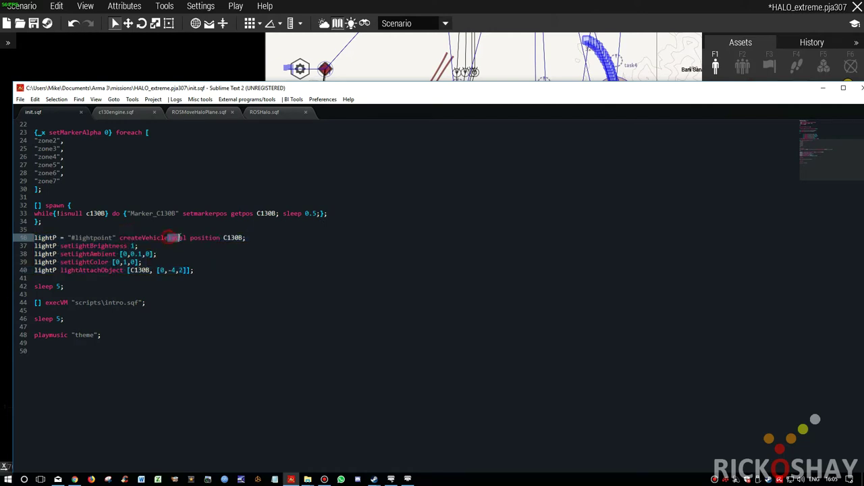
left_click(165, 270)
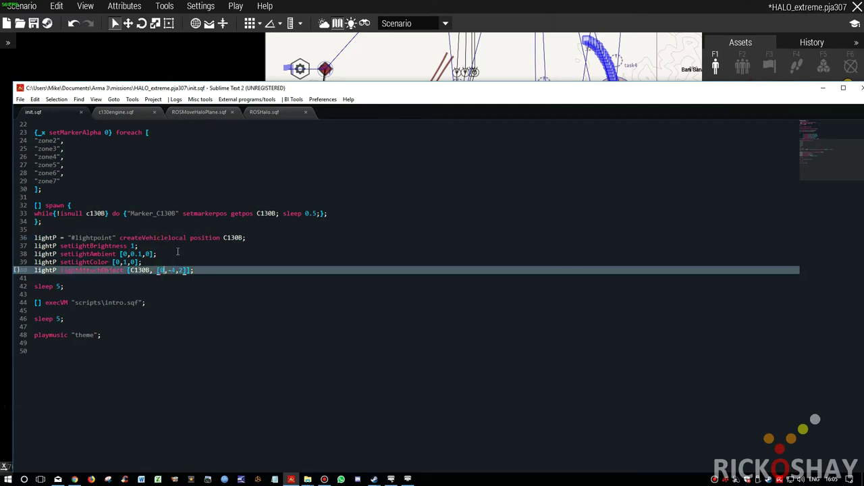
left_click_drag(168, 237, 188, 238)
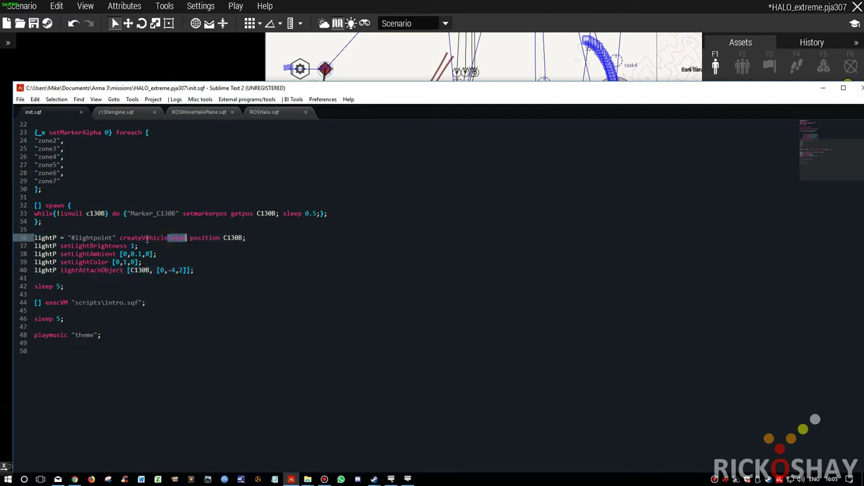
left_click(197, 239)
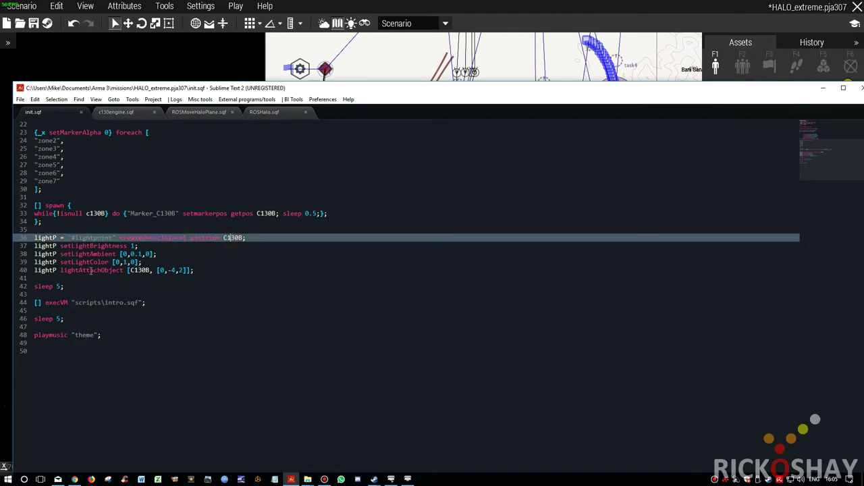
mouse_move(32, 250)
left_mouse_down()
mouse_move(146, 245)
mouse_move(32, 254)
left_mouse_up()
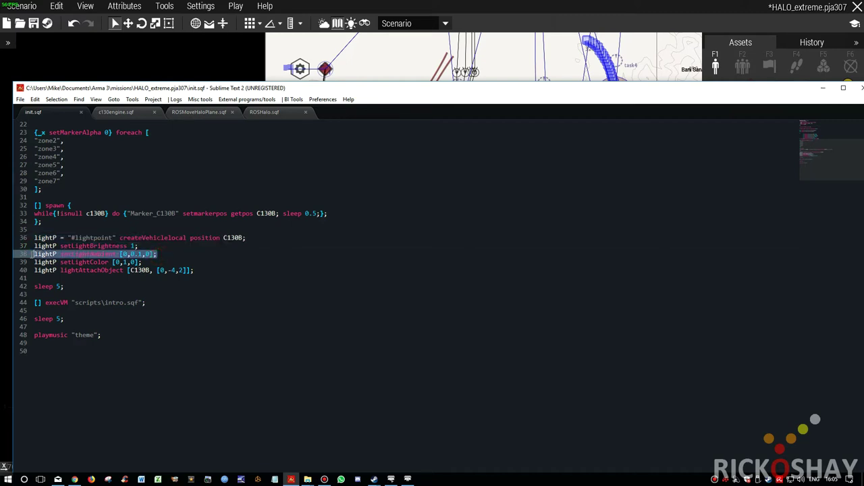
triple_click(99, 256)
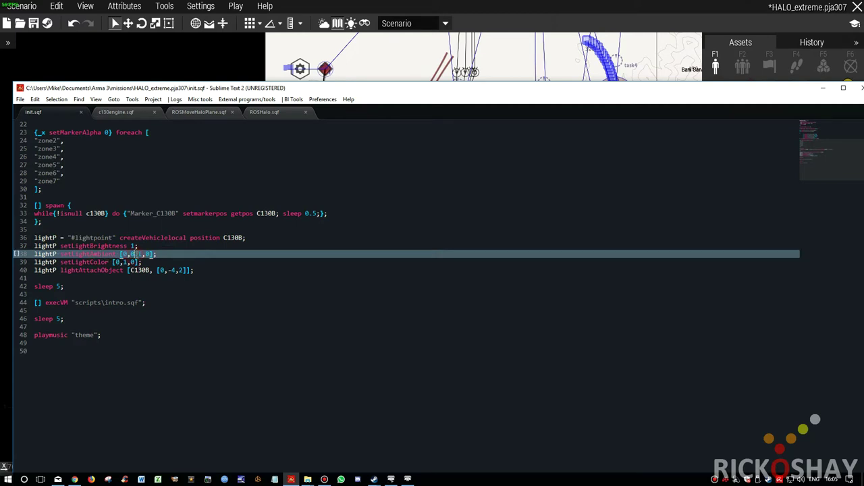
Point out lightAttachObject on line 40 with C130B and its -4 and 2 offsets
double_click(124, 262)
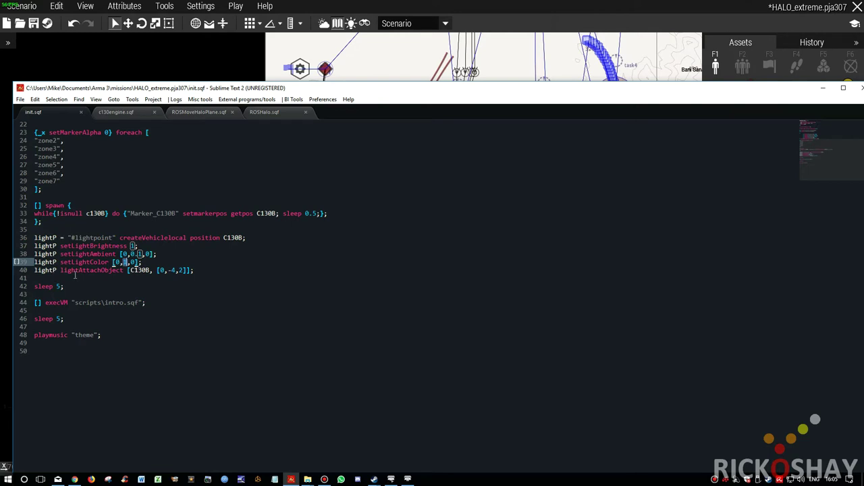
double_click(84, 270)
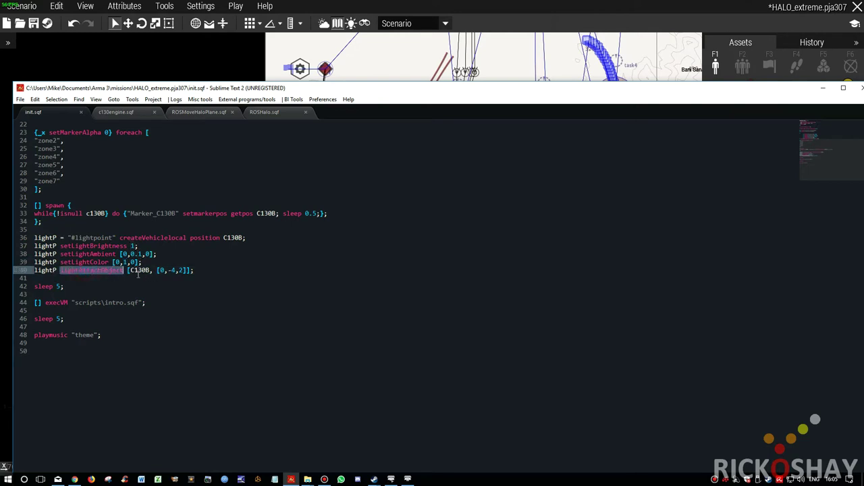
double_click(138, 271)
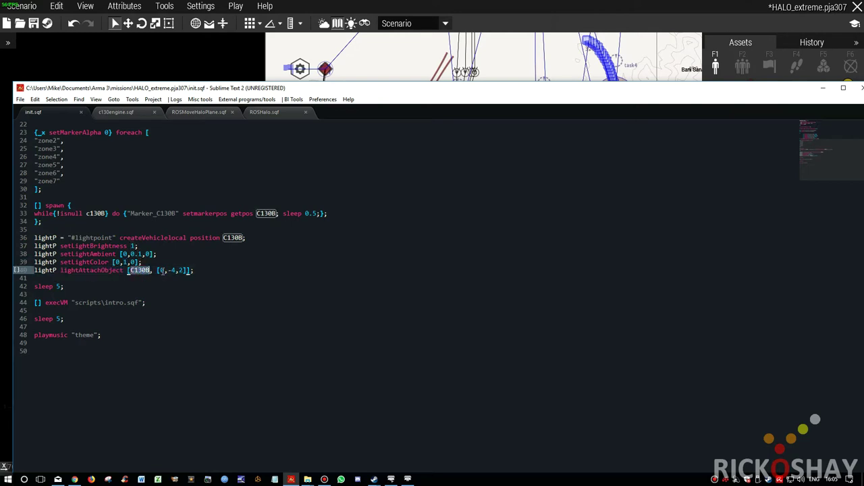
left_click_drag(167, 270, 175, 270)
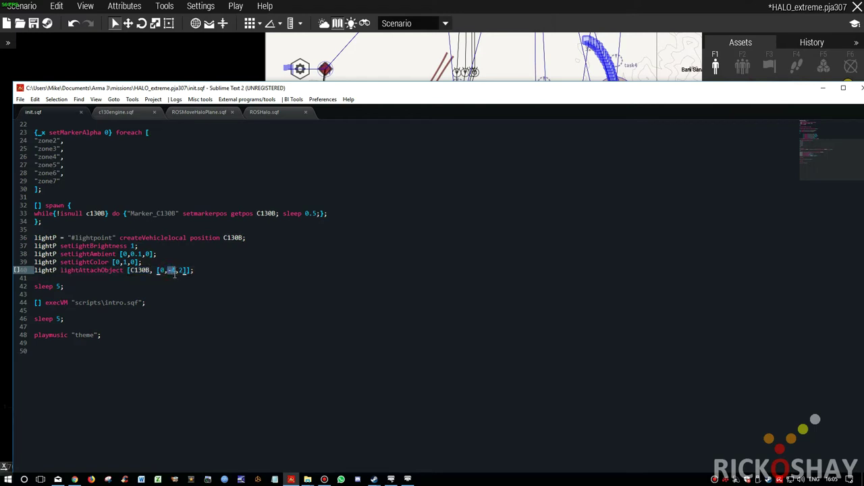
double_click(181, 270)
Select lines 42–48 down to the playmusic line, then open c130engine.sqf
triple_click(42, 289)
left_click_drag(42, 289, 169, 350)
triple_click(135, 335)
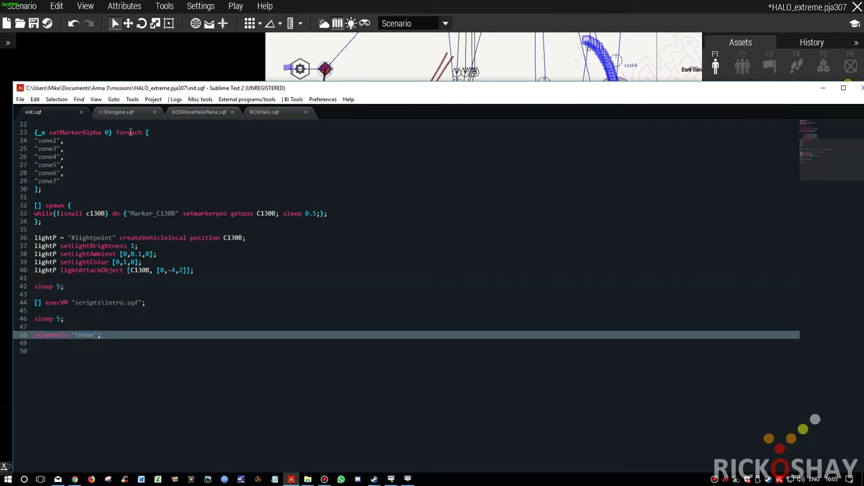
left_click(118, 111)
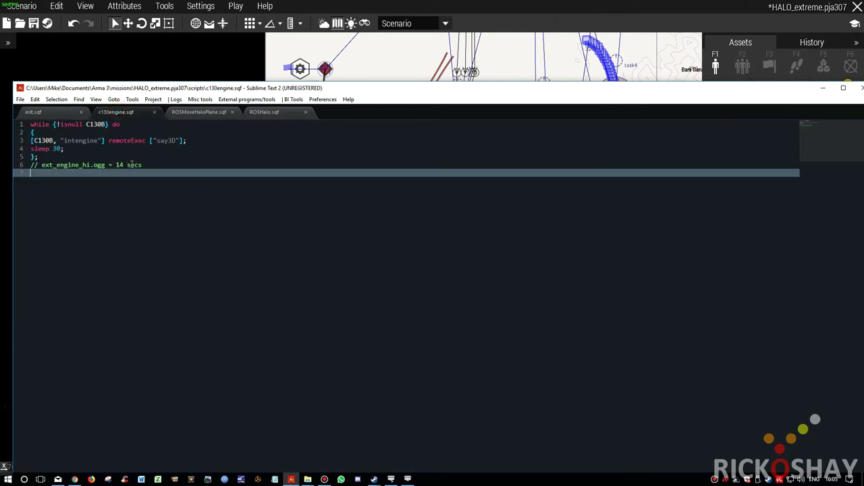
left_click(55, 113)
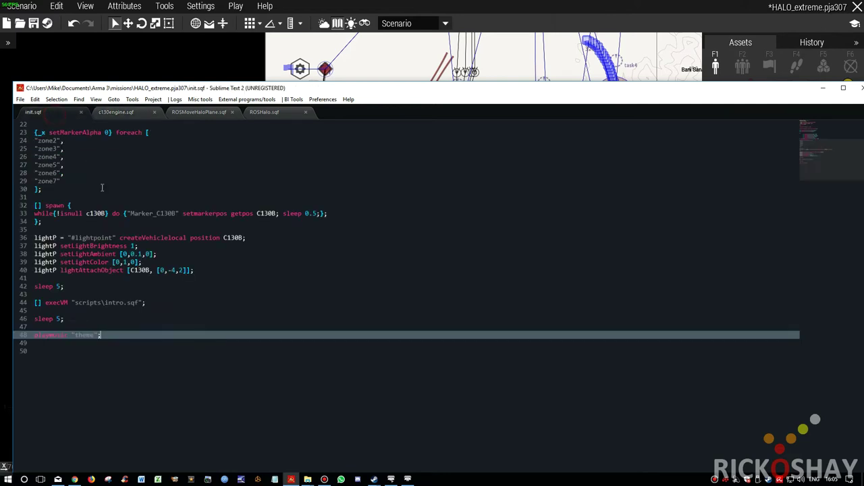
scroll(115, 245, "up", 2)
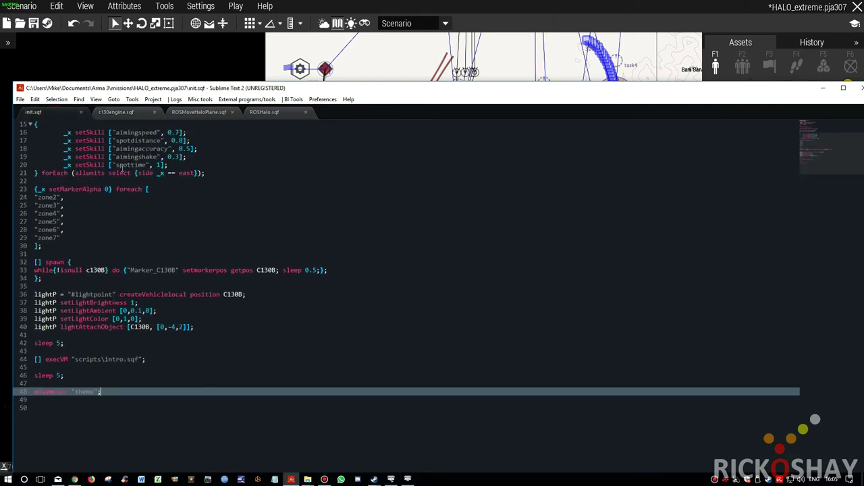
left_click(112, 115)
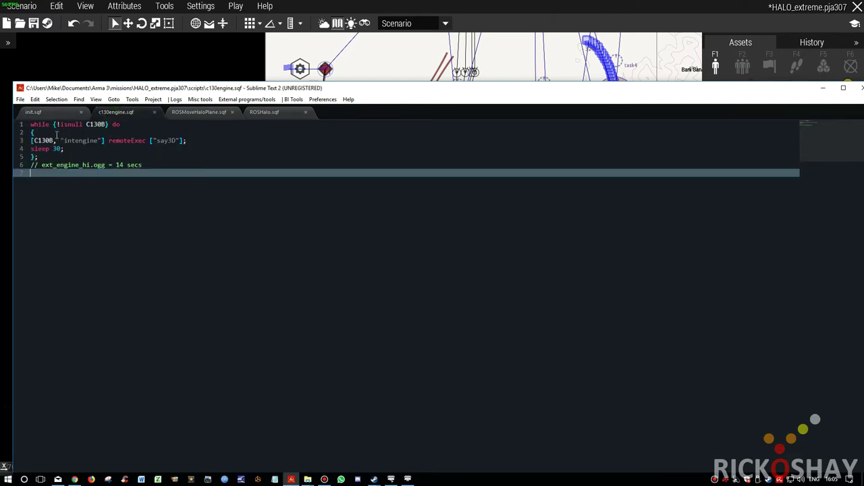
left_click(71, 124)
double_click(70, 124)
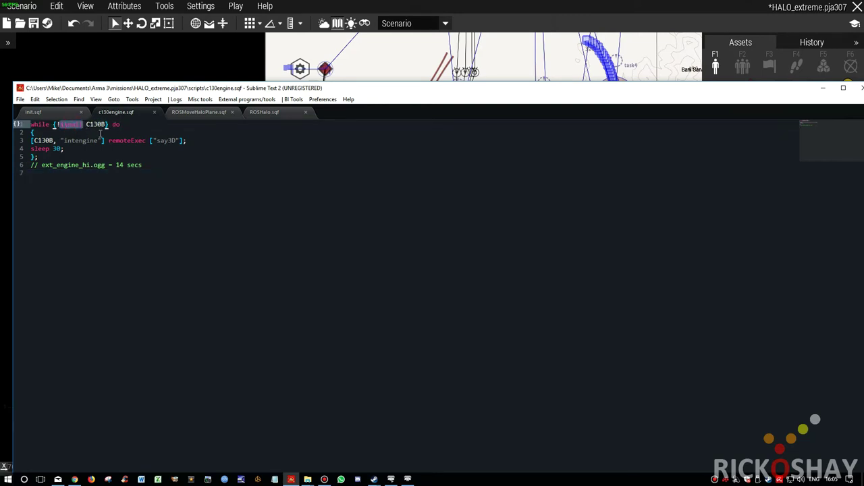
double_click(88, 124)
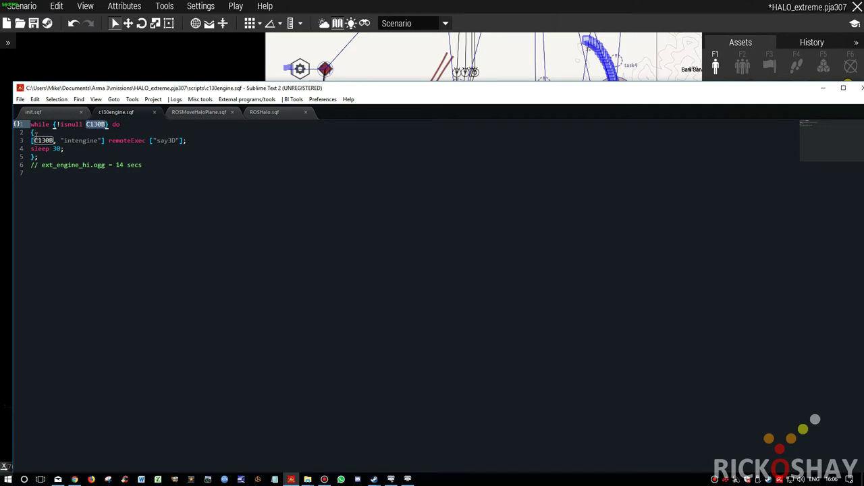
left_click_drag(30, 132, 79, 155)
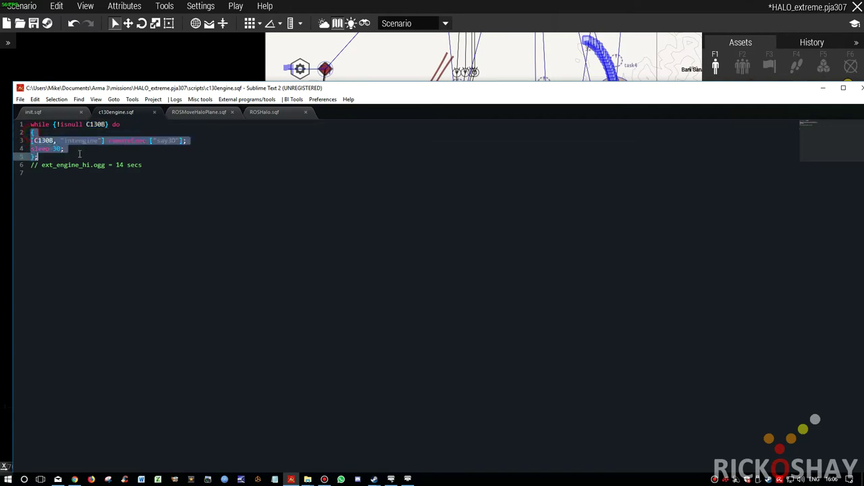
left_click(44, 140)
double_click(78, 141)
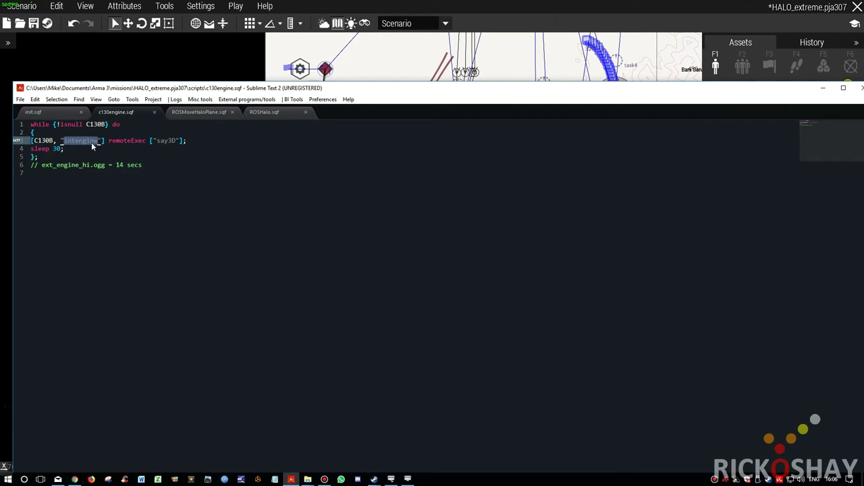
left_click(85, 141)
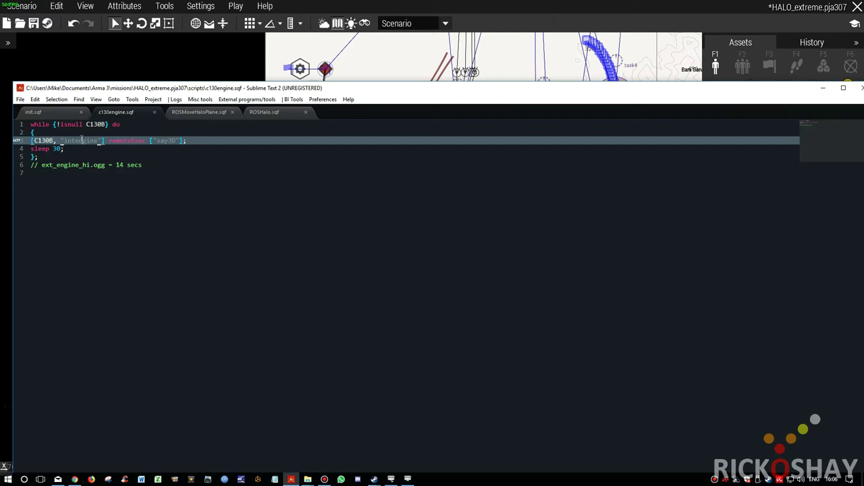
left_click(116, 141)
double_click(116, 141)
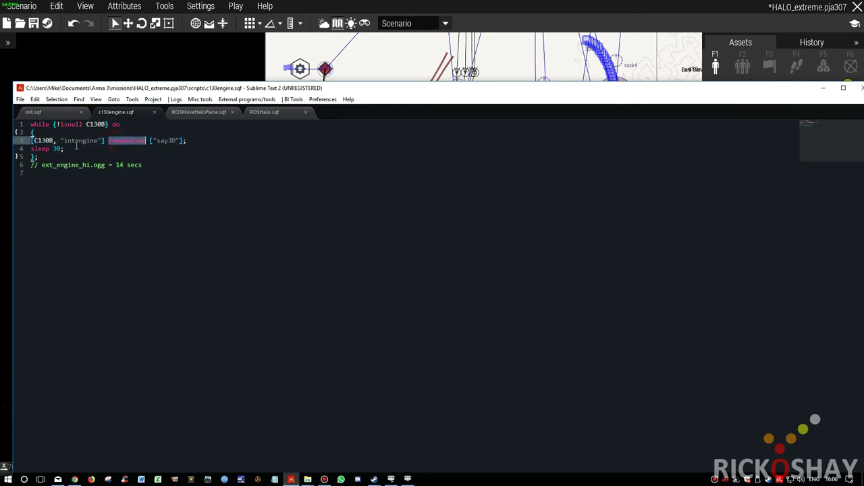
left_click_drag(156, 141, 177, 141)
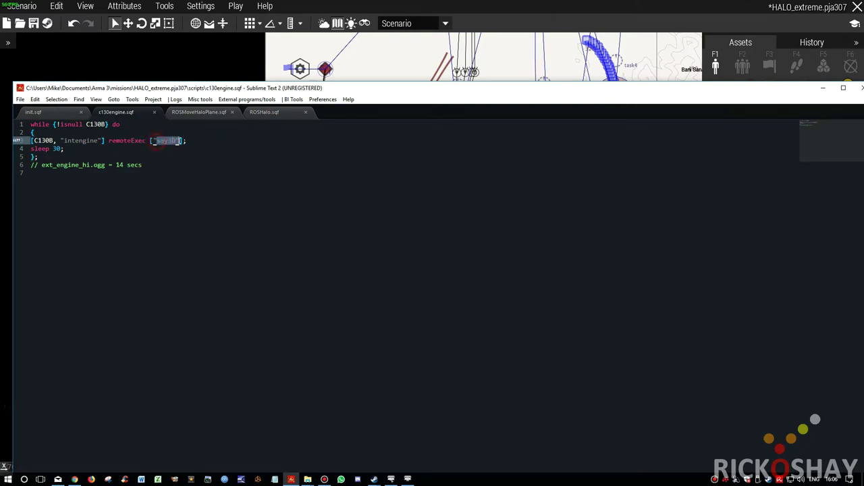
left_click(181, 149)
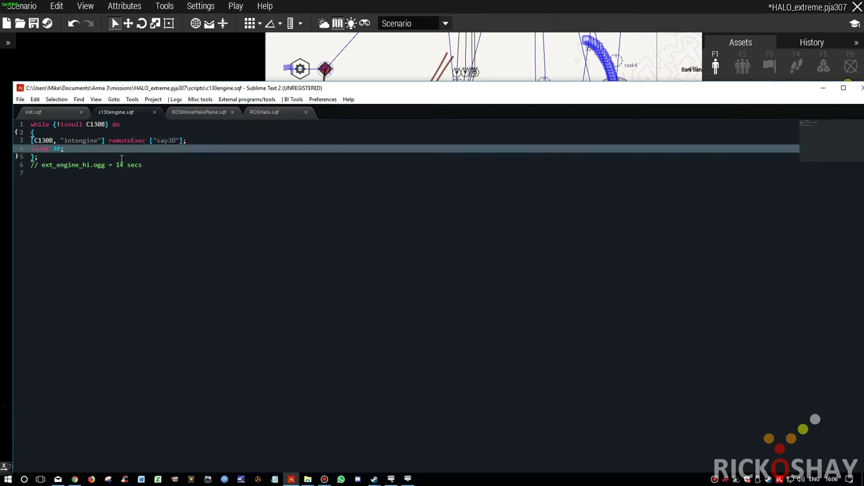
left_click_drag(65, 149, 30, 149)
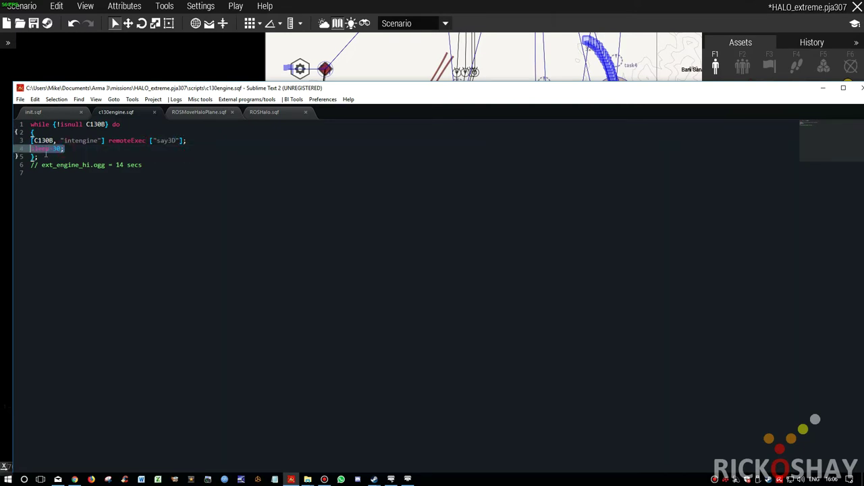
double_click(80, 141)
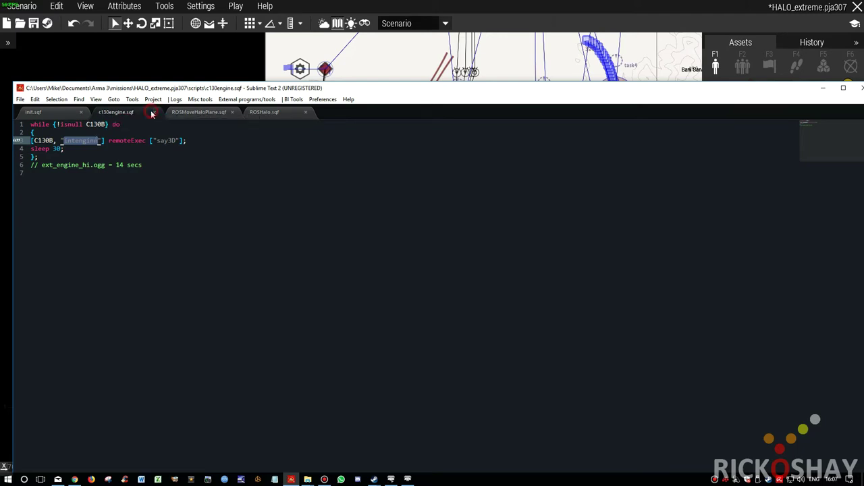
left_click(186, 113)
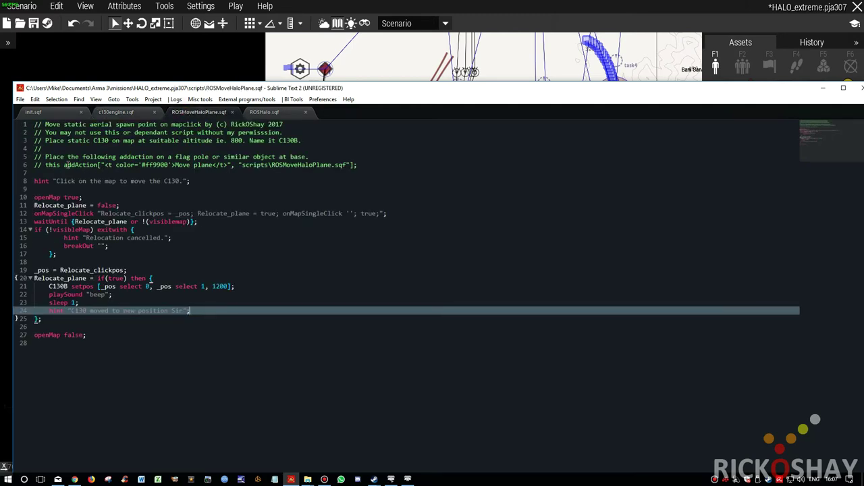
left_click_drag(46, 164, 358, 165)
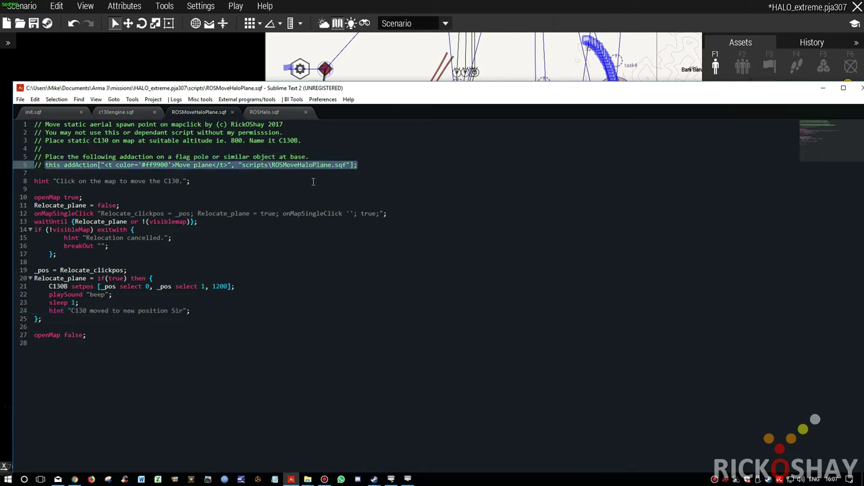
left_click(162, 192)
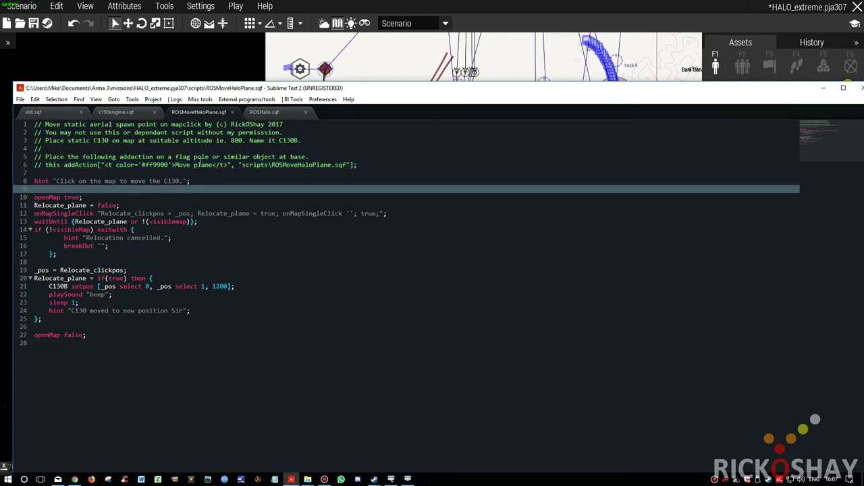
left_click_drag(174, 165, 211, 164)
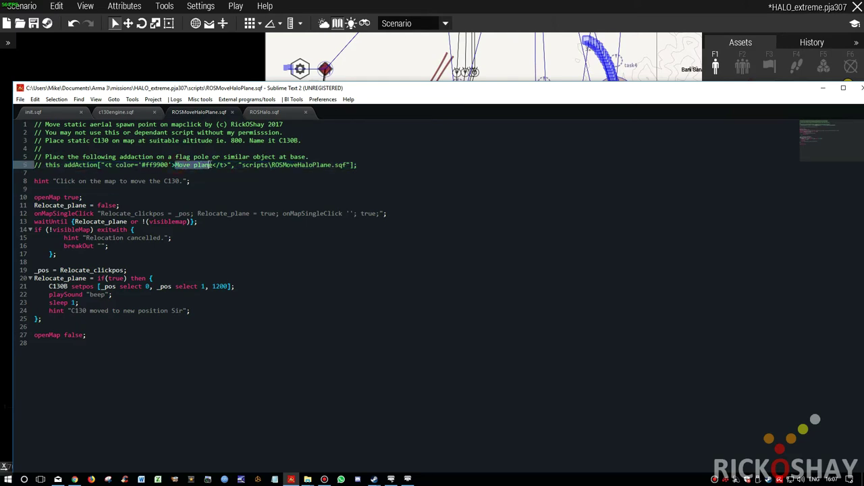
left_click(221, 190)
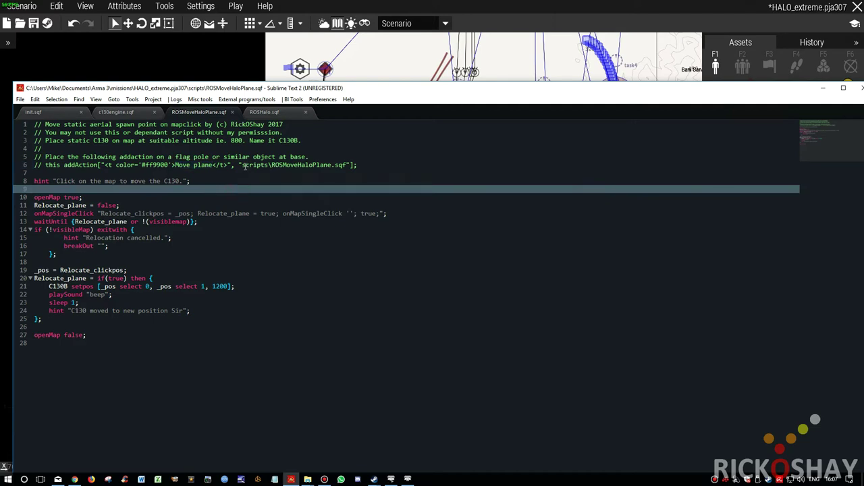
left_click_drag(243, 166, 347, 165)
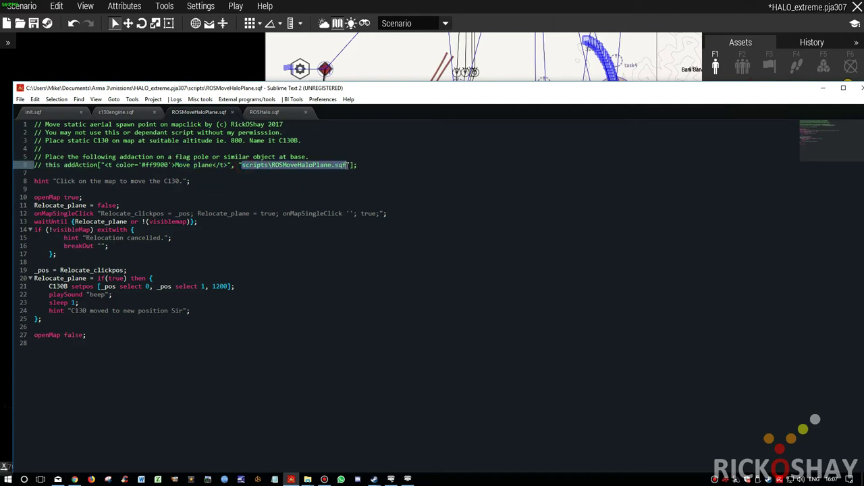
left_click(288, 206)
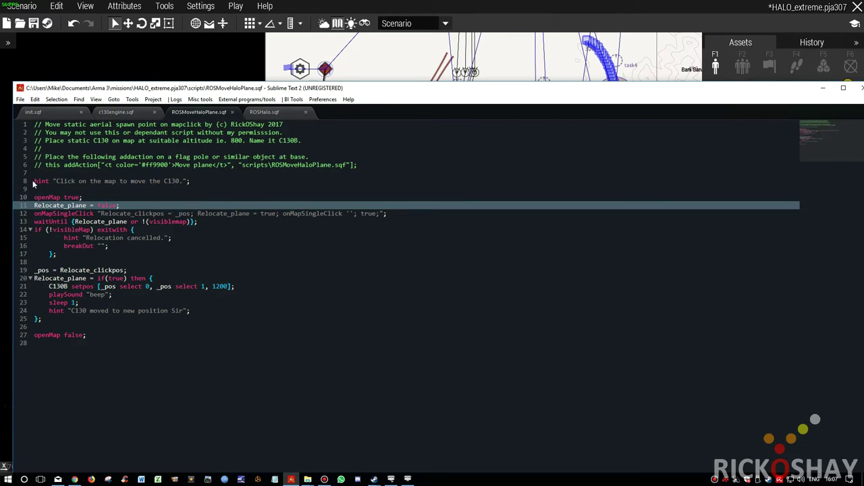
left_click_drag(35, 181, 195, 180)
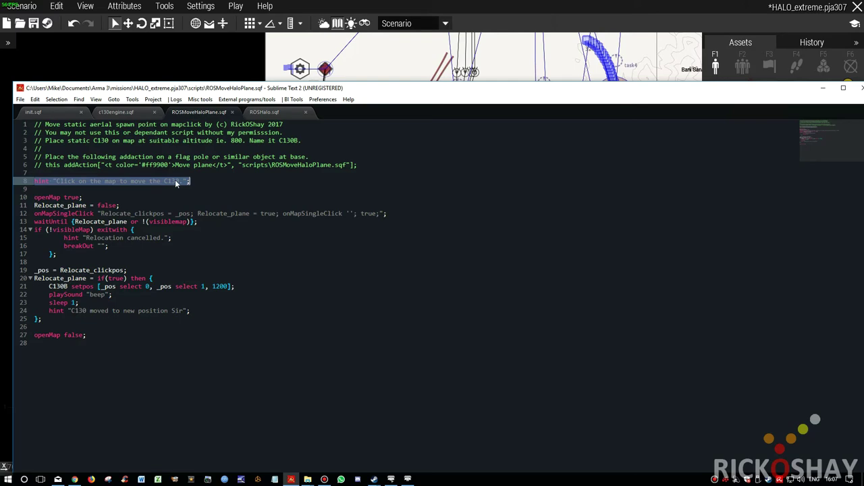
double_click(46, 197)
triple_click(59, 200)
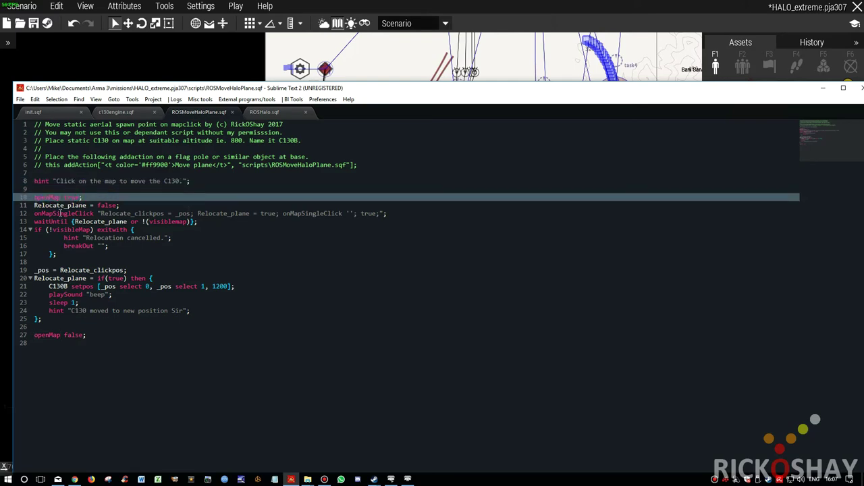
left_click_drag(34, 205, 89, 206)
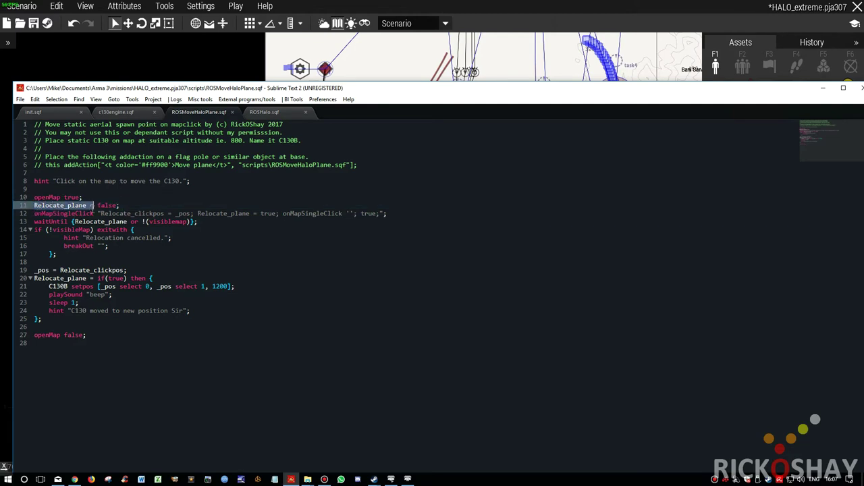
triple_click(106, 206)
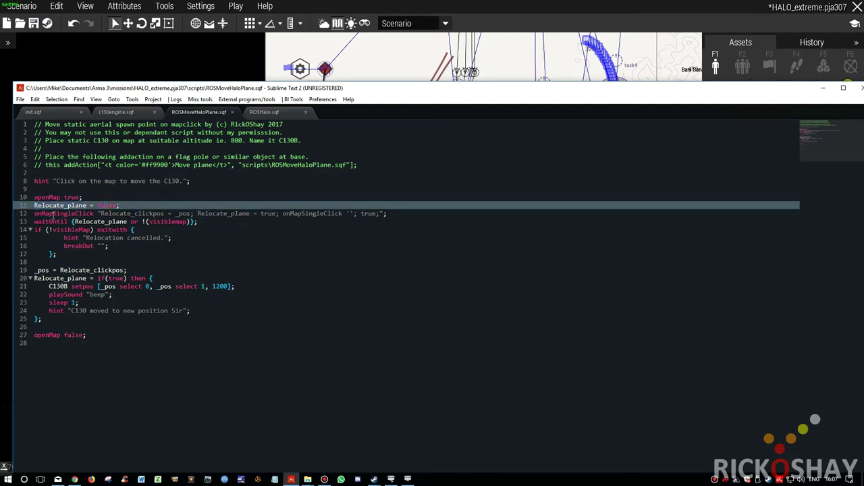
double_click(52, 215)
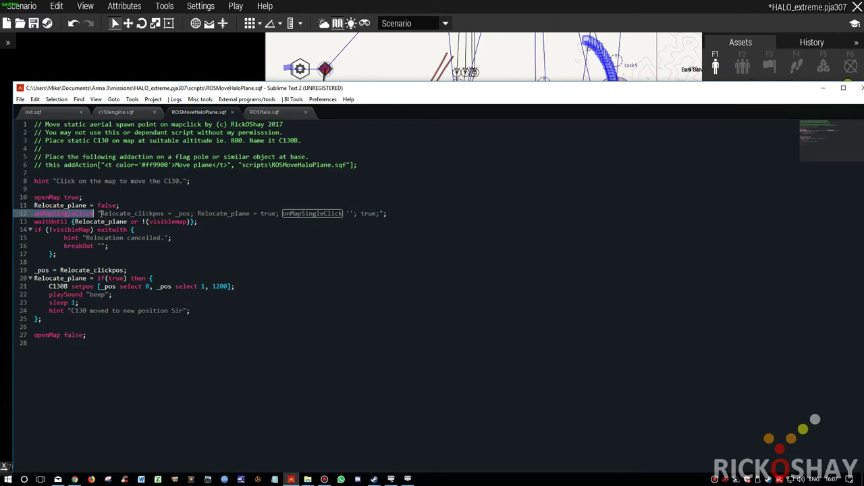
left_click_drag(101, 213, 165, 213)
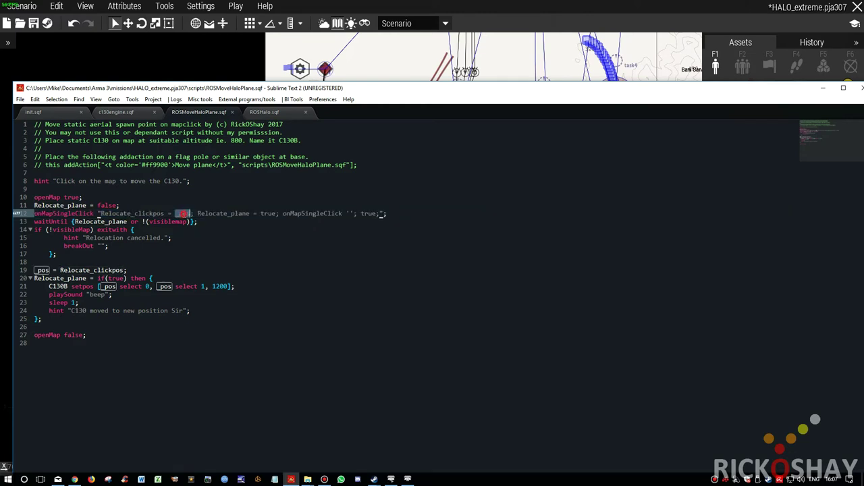
double_click(181, 214)
left_click_drag(99, 213, 164, 214)
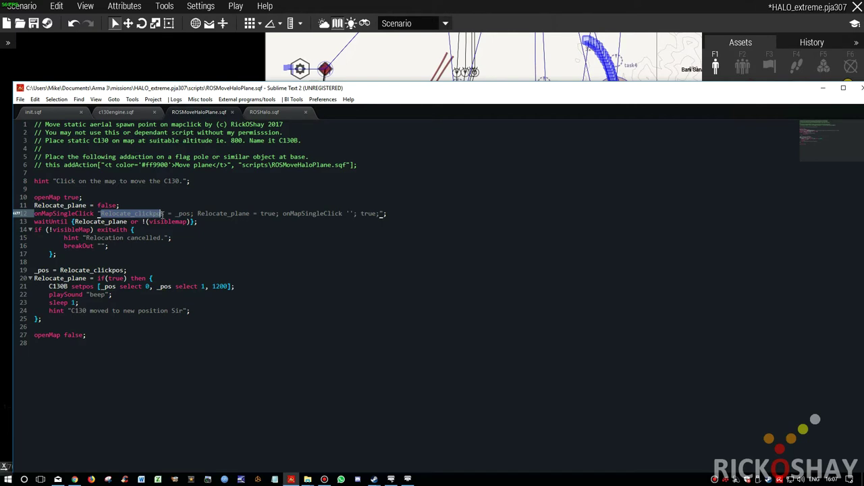
left_click(204, 231)
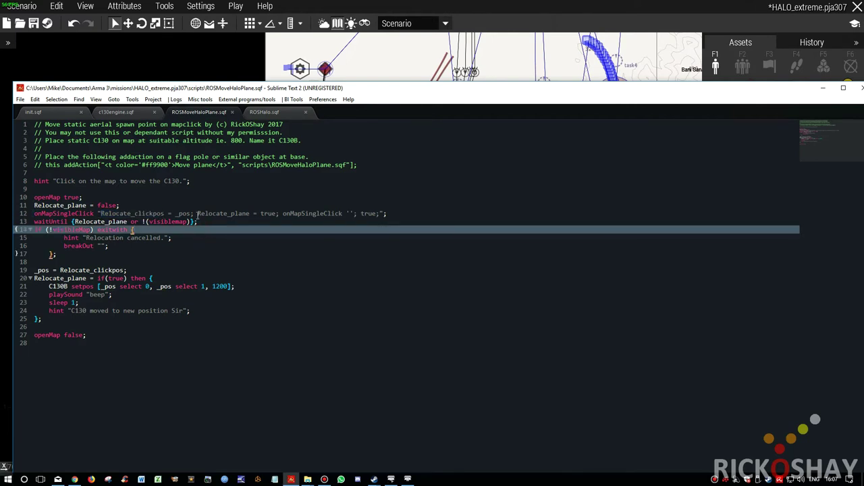
left_click(198, 213)
left_click_drag(198, 214, 250, 213)
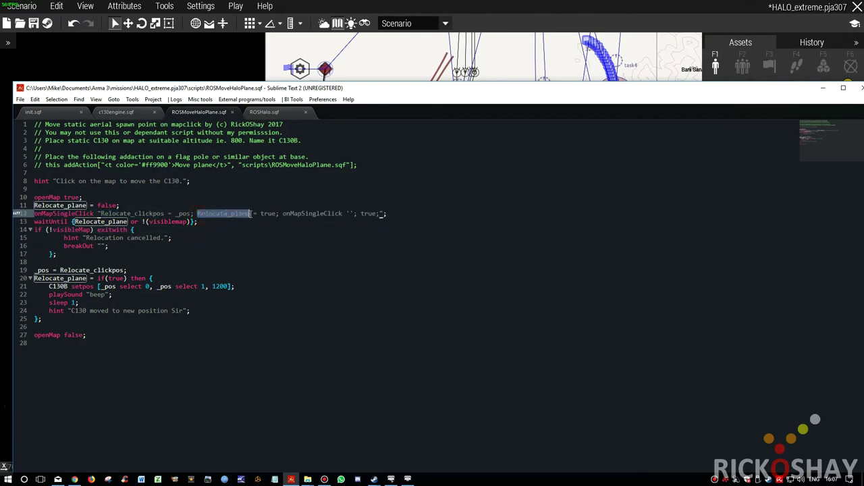
left_click(254, 223)
double_click(266, 214)
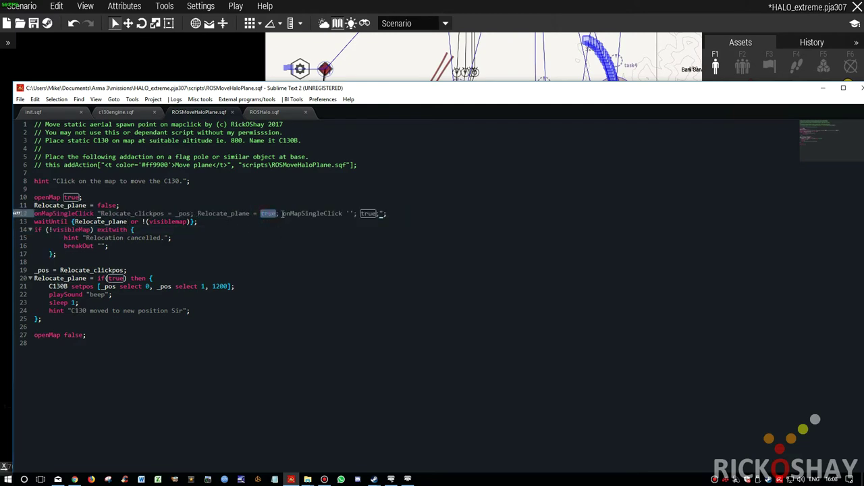
left_click_drag(281, 214, 354, 214)
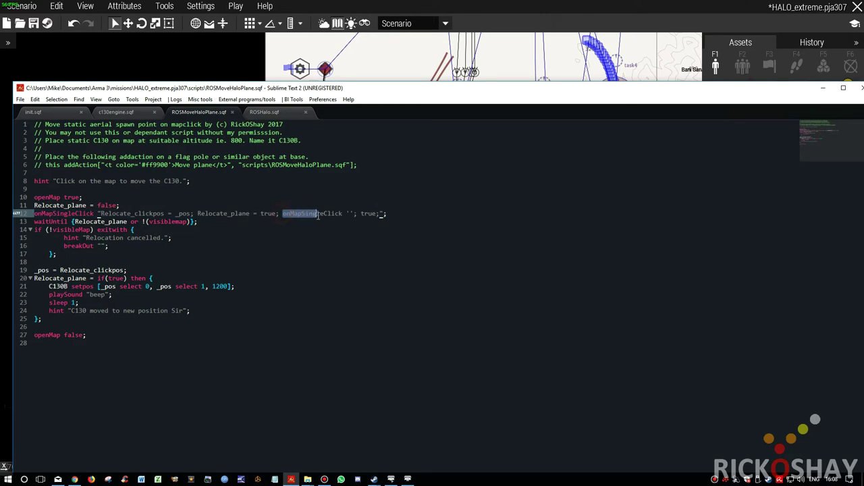
double_click(368, 214)
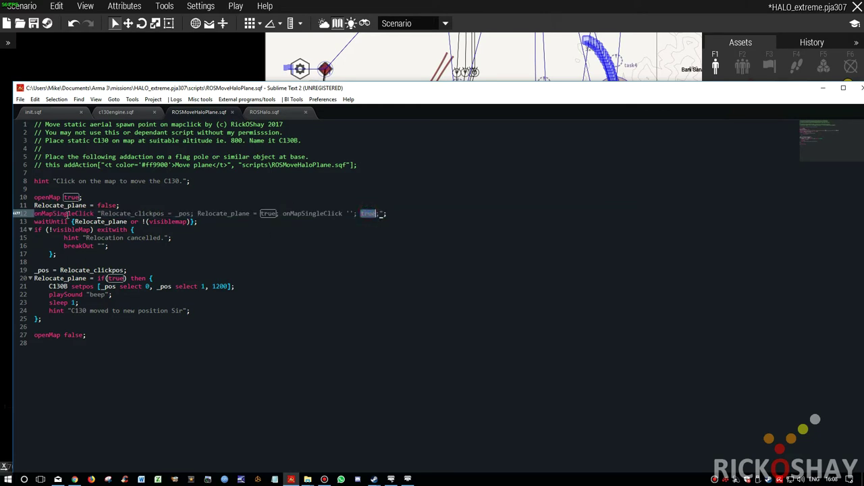
triple_click(64, 213)
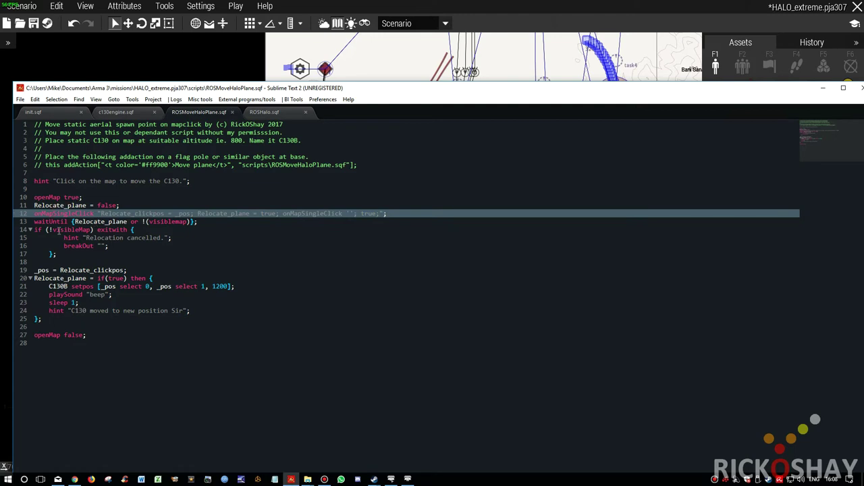
left_click_drag(34, 221, 70, 222)
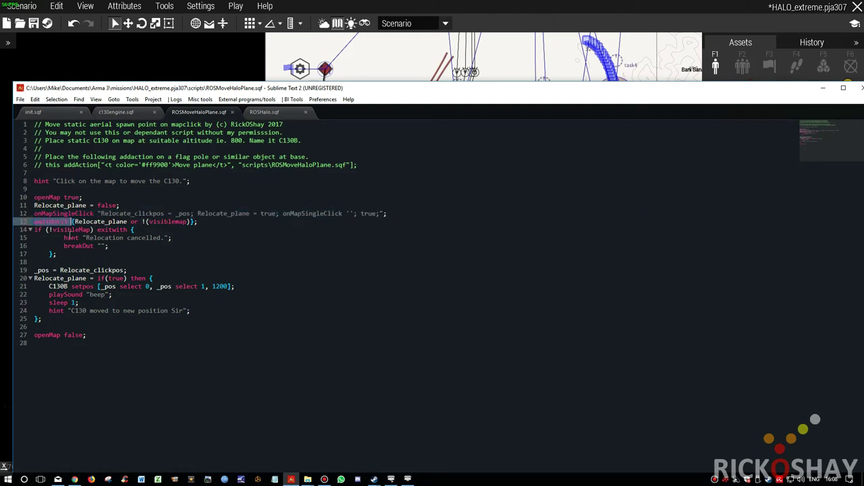
double_click(86, 221)
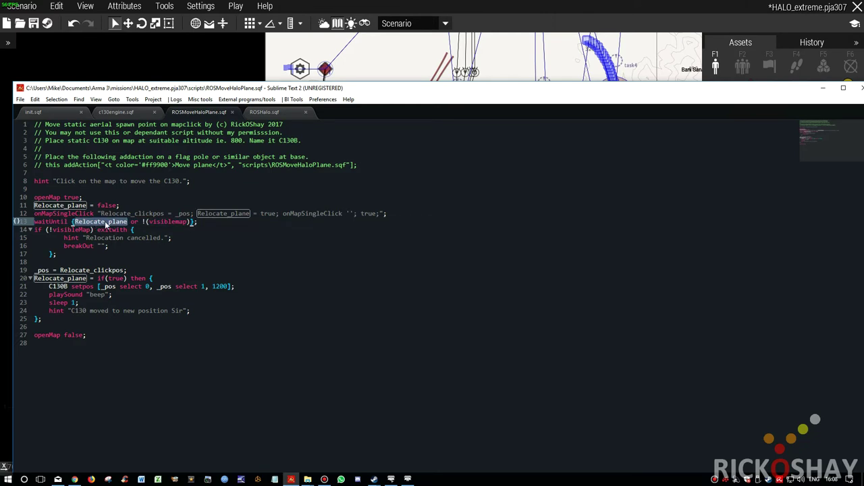
left_click(107, 223)
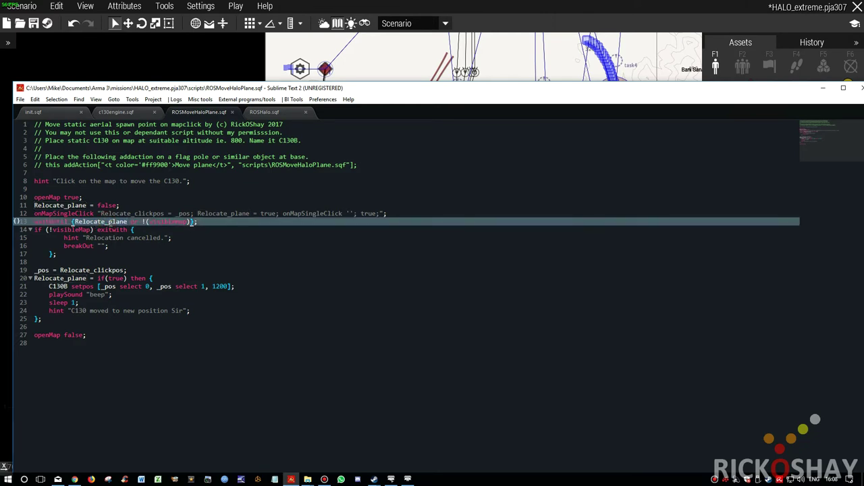
left_click_drag(143, 223, 192, 223)
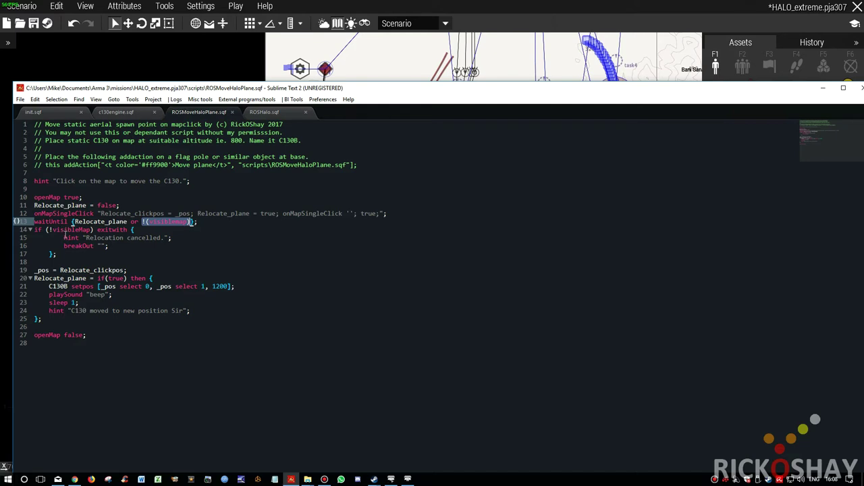
left_click(66, 230)
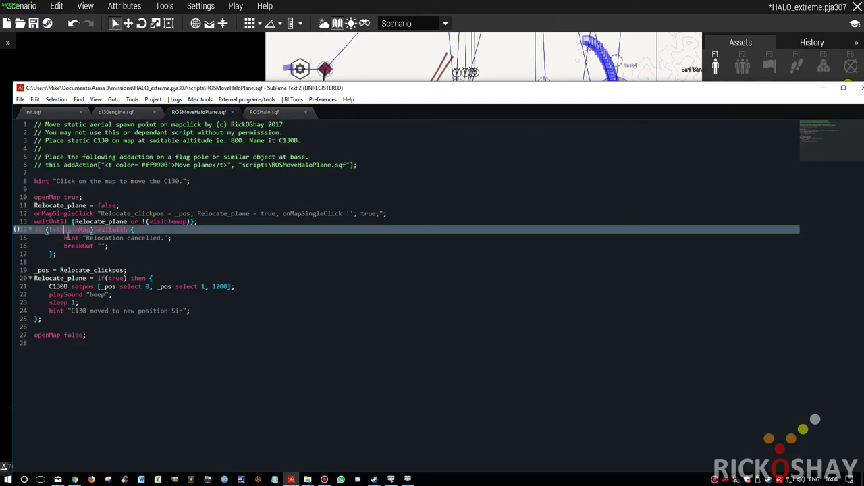
left_click_drag(64, 238, 172, 238)
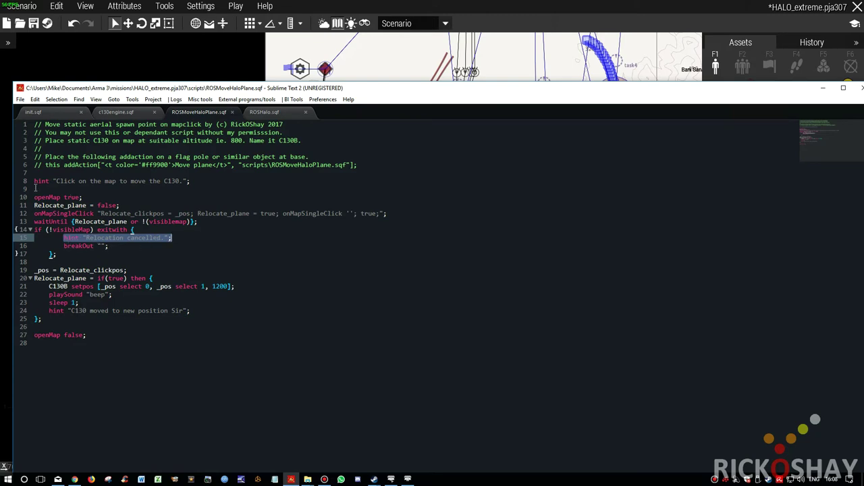
left_click_drag(35, 205, 123, 330)
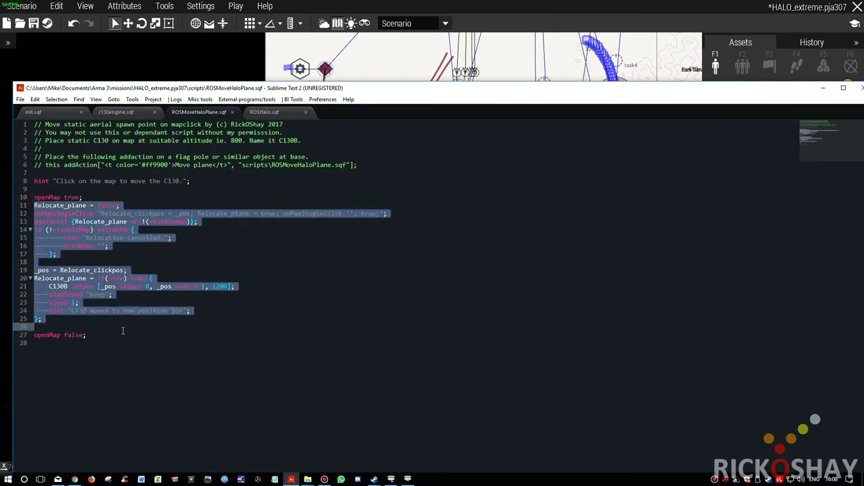
double_click(42, 270)
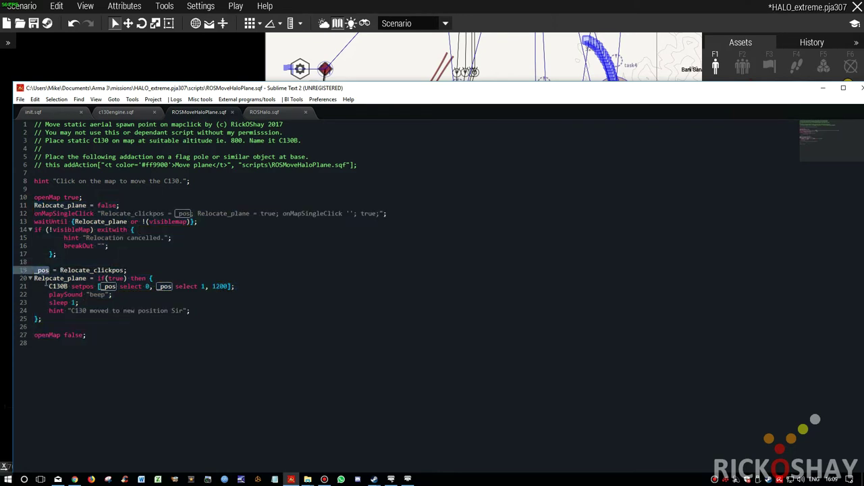
left_click_drag(34, 278, 87, 278)
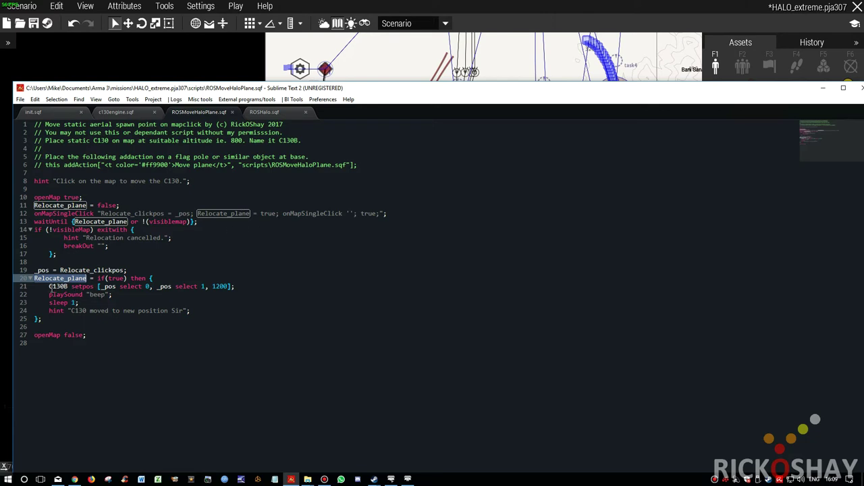
double_click(52, 287)
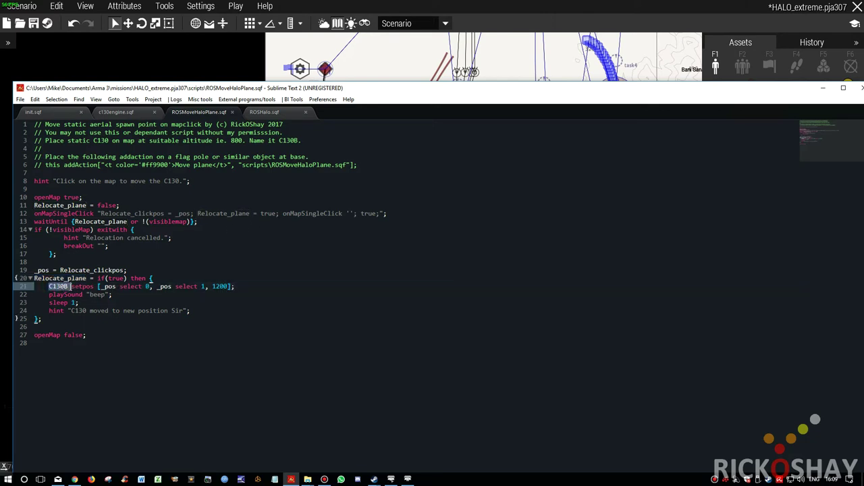
double_click(82, 287)
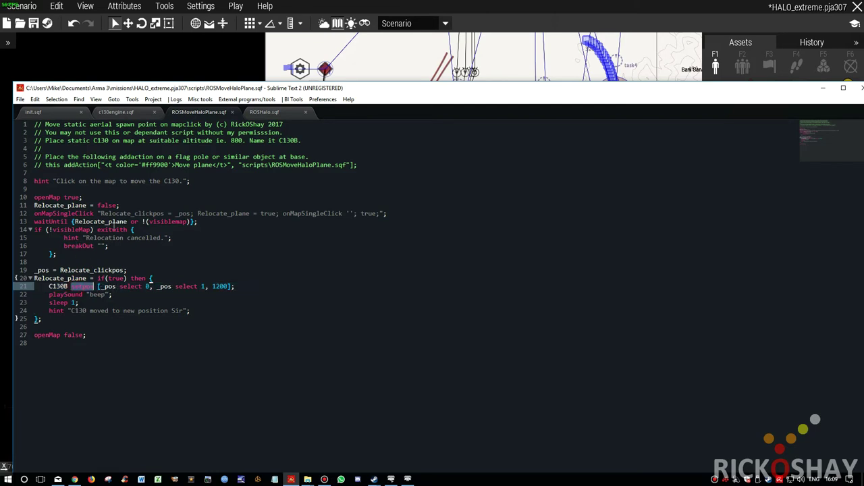
left_click_drag(99, 286, 228, 287)
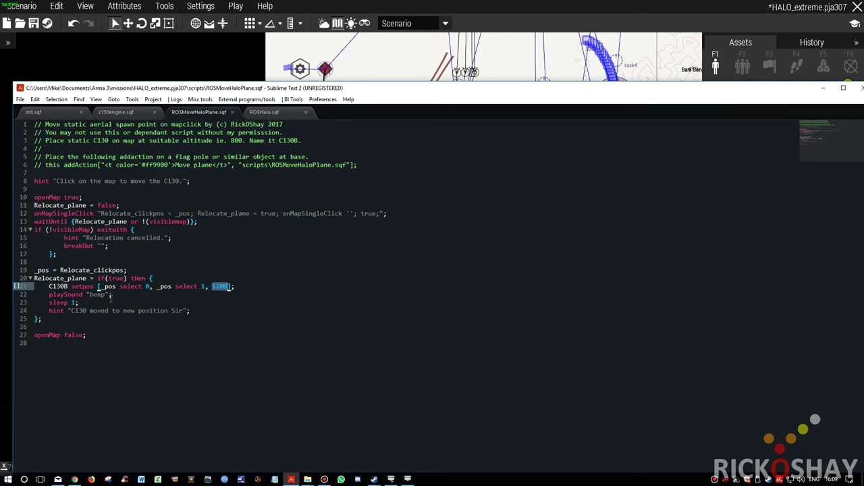
left_click_drag(112, 295, 49, 295)
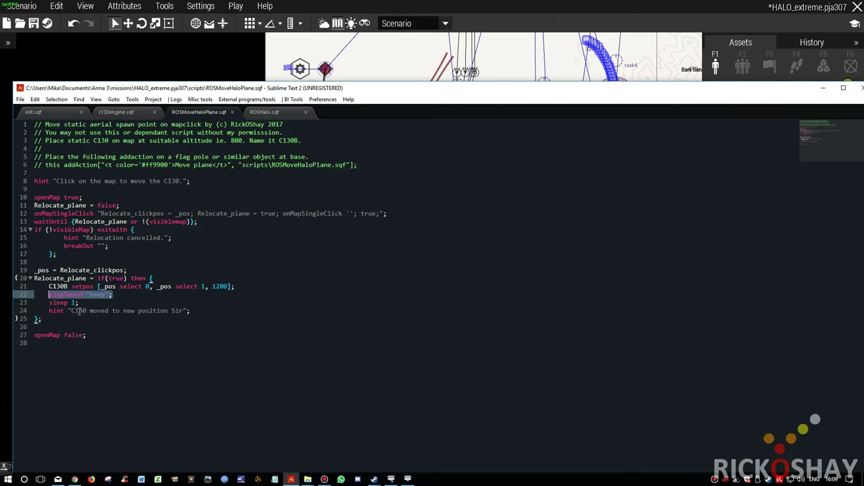
mouse_move(79, 302)
left_mouse_down()
mouse_move(56, 303)
mouse_move(191, 312)
left_mouse_up()
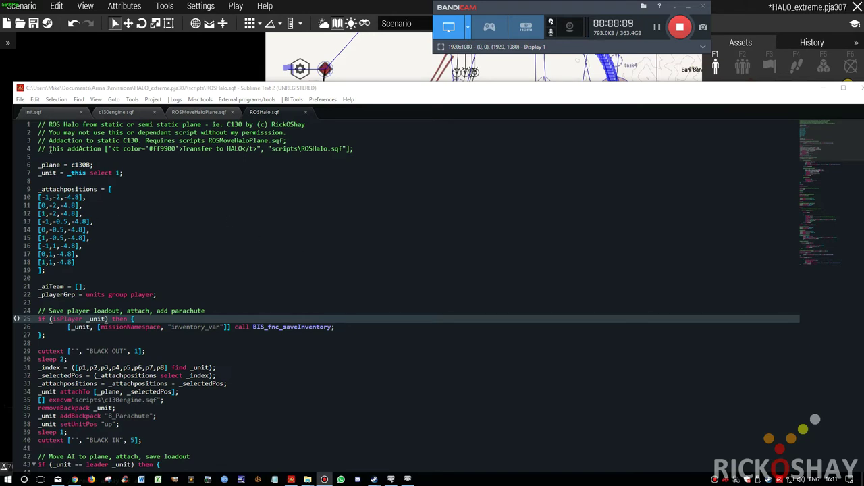
left_click_drag(49, 148, 180, 149)
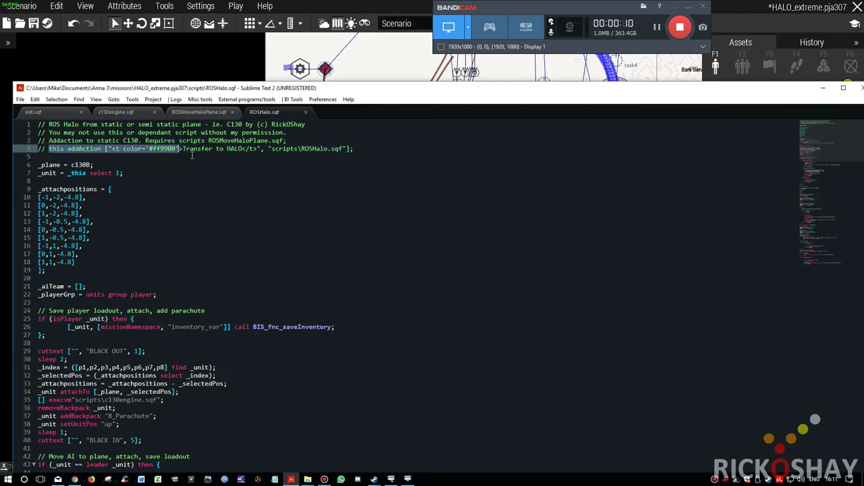
left_click(236, 150)
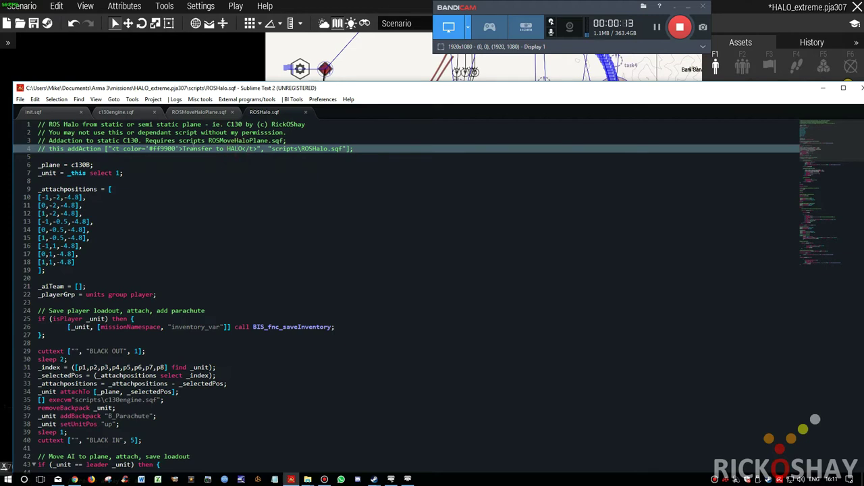
double_click(162, 149)
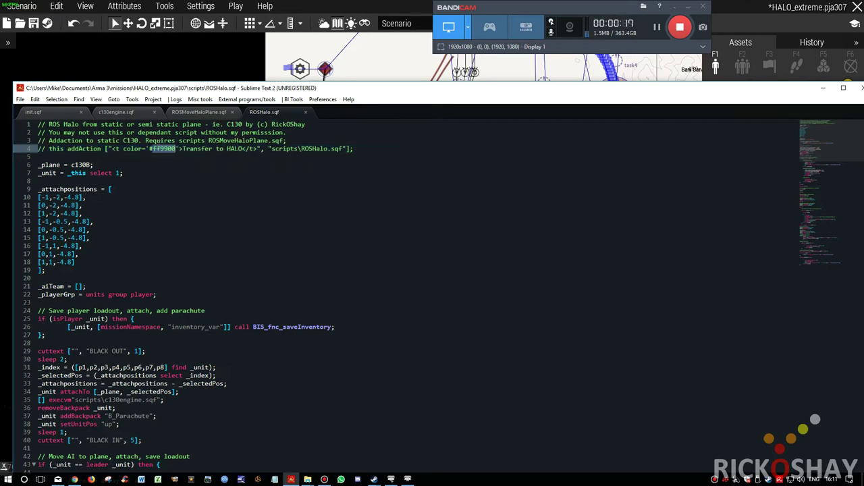
left_click_drag(273, 148, 345, 149)
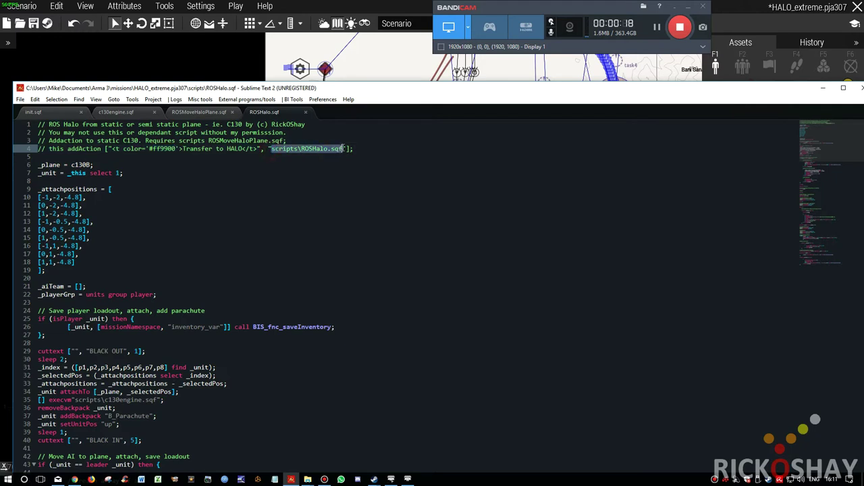
left_click(345, 156)
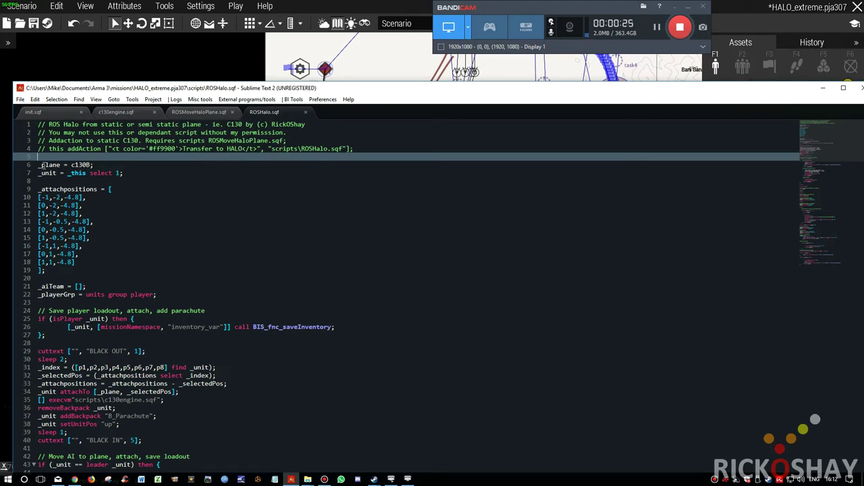
double_click(45, 166)
double_click(80, 164)
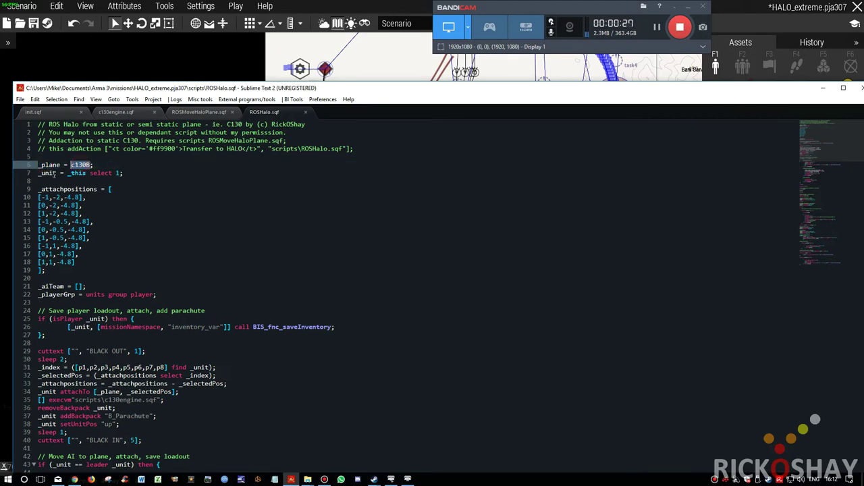
left_click(47, 165)
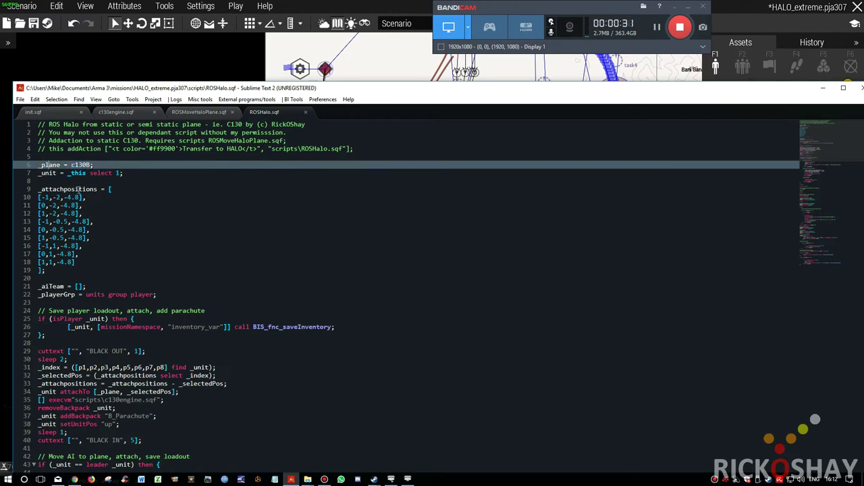
double_click(47, 173)
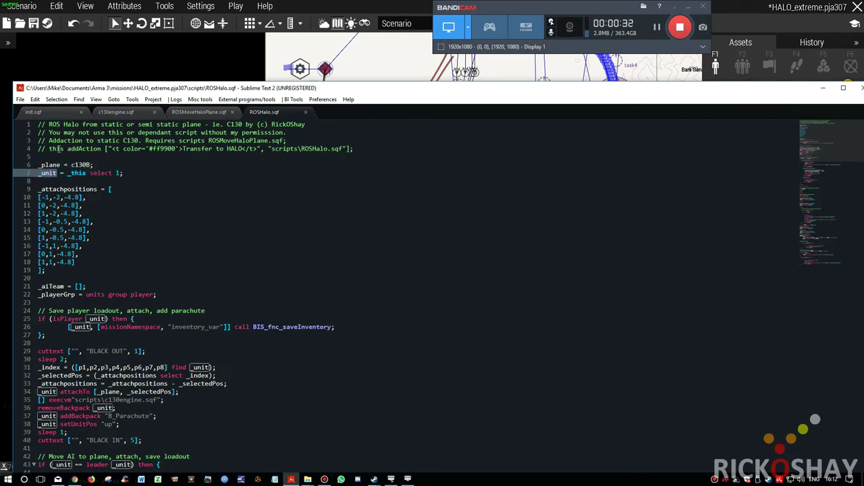
left_click_drag(49, 150, 368, 150)
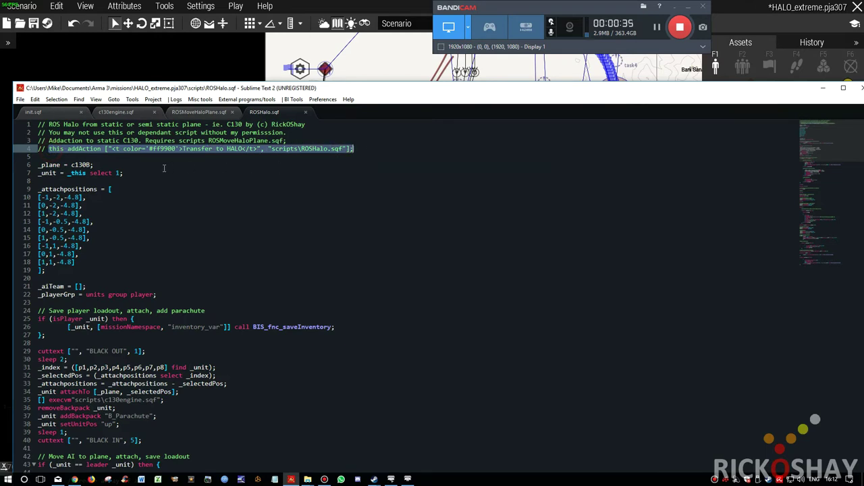
triple_click(88, 174)
left_click_drag(70, 173, 124, 173)
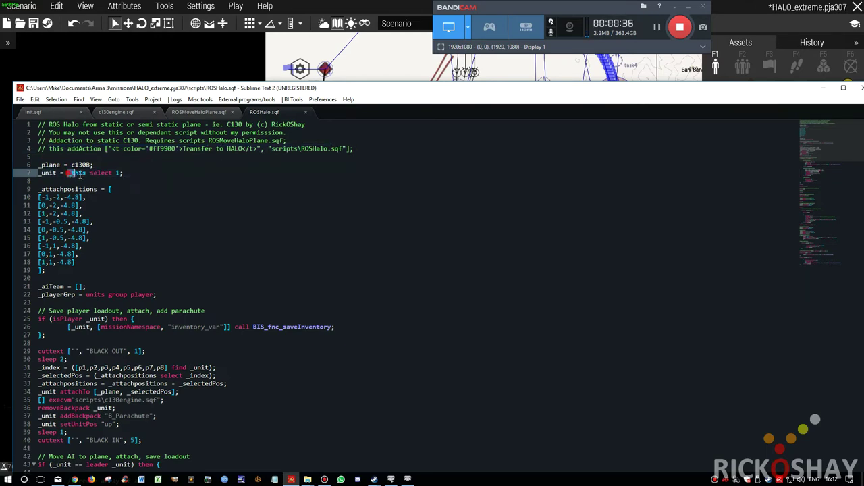
left_click(113, 190)
double_click(71, 189)
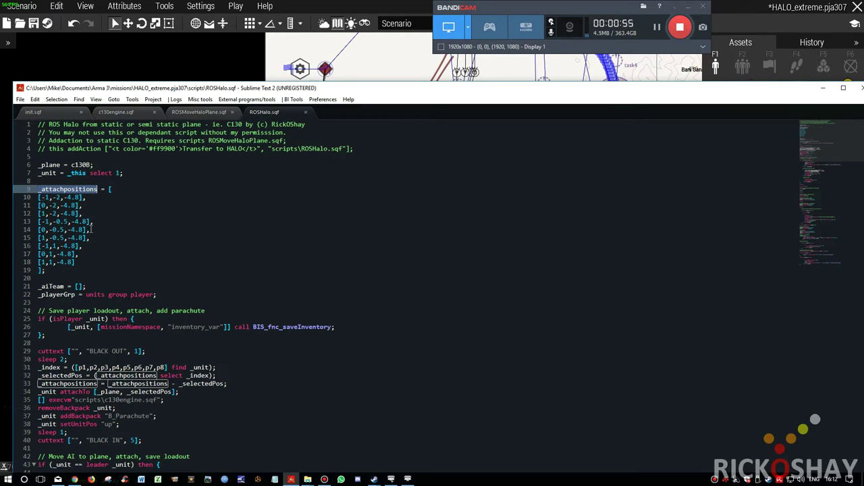
scroll(62, 256, "down", 2)
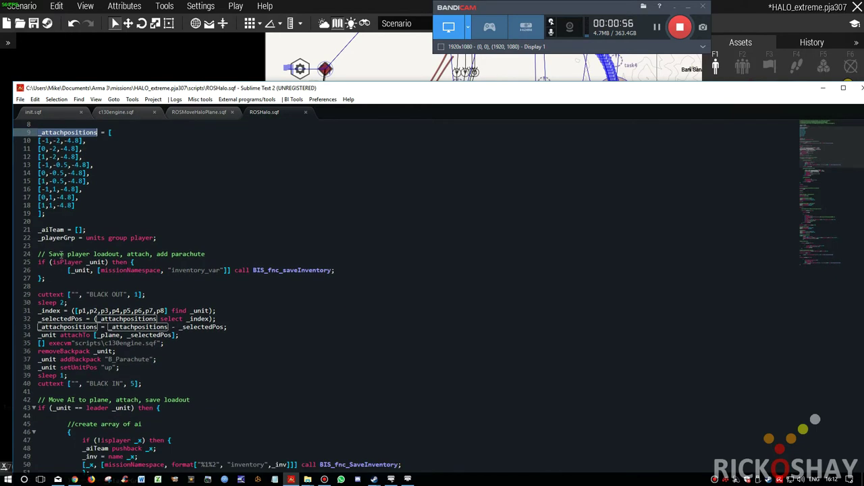
double_click(46, 230)
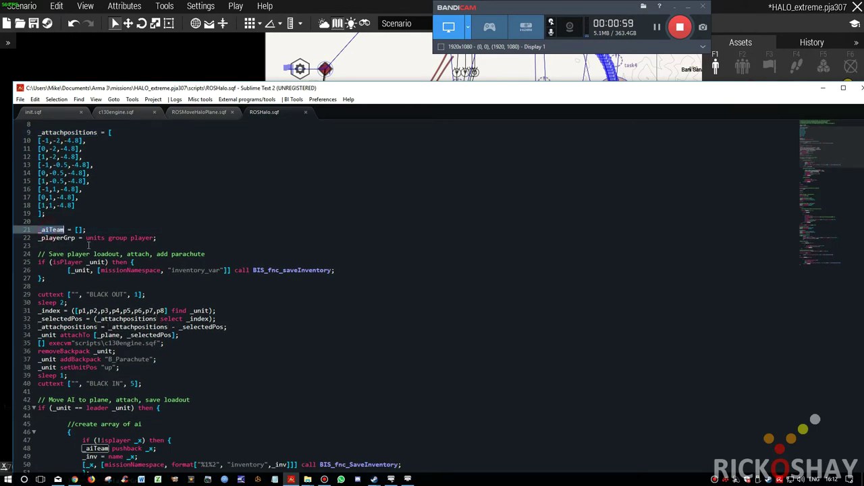
left_click(56, 241)
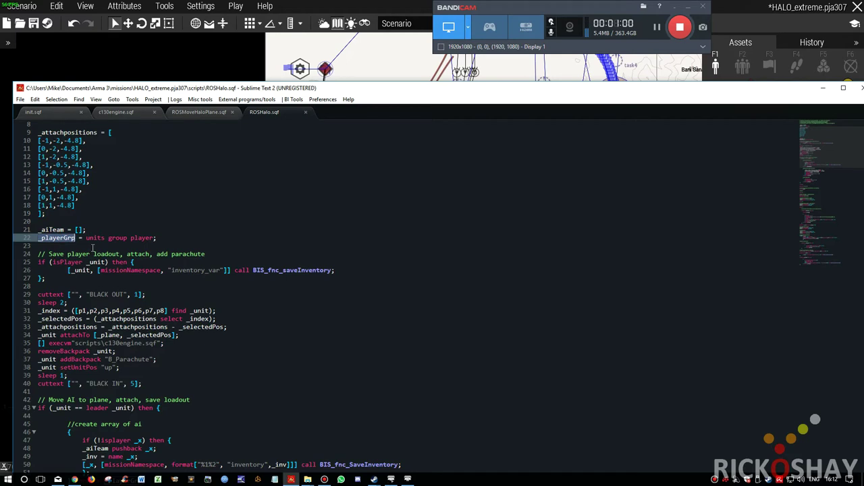
left_click_drag(86, 238, 155, 238)
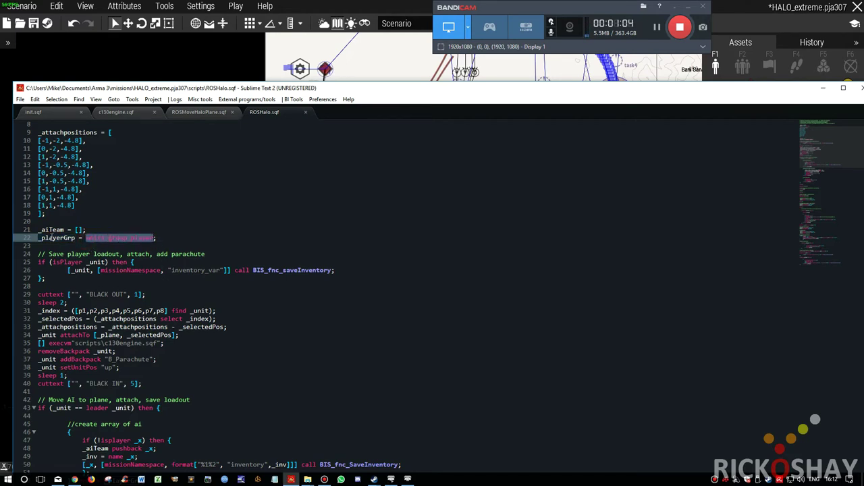
double_click(53, 238)
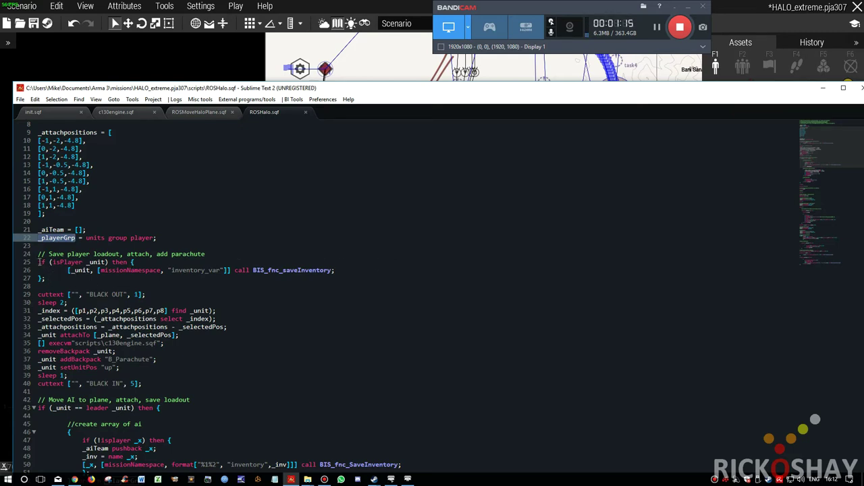
left_click_drag(38, 262, 69, 264)
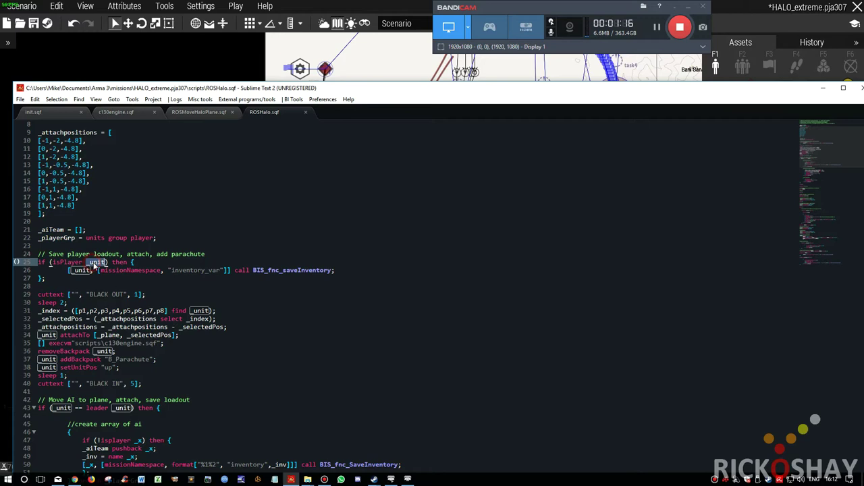
left_click_drag(70, 264, 69, 268)
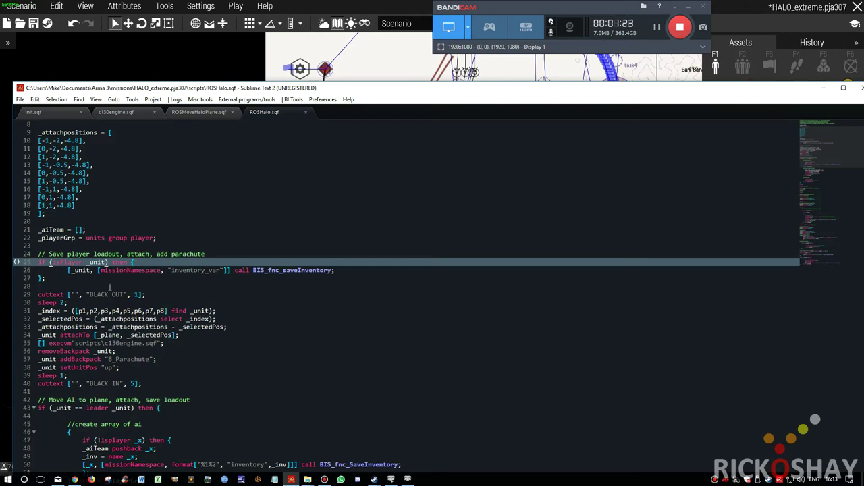
scroll(110, 288, "up", 3)
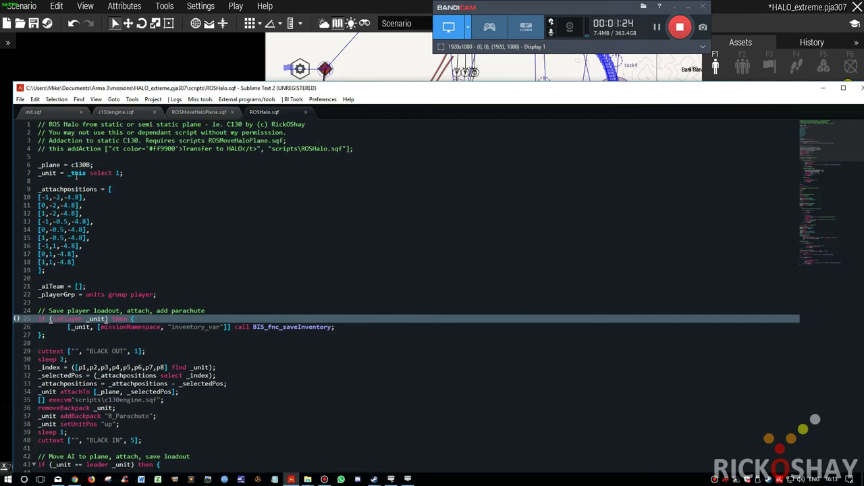
scroll(103, 291, "down", 2)
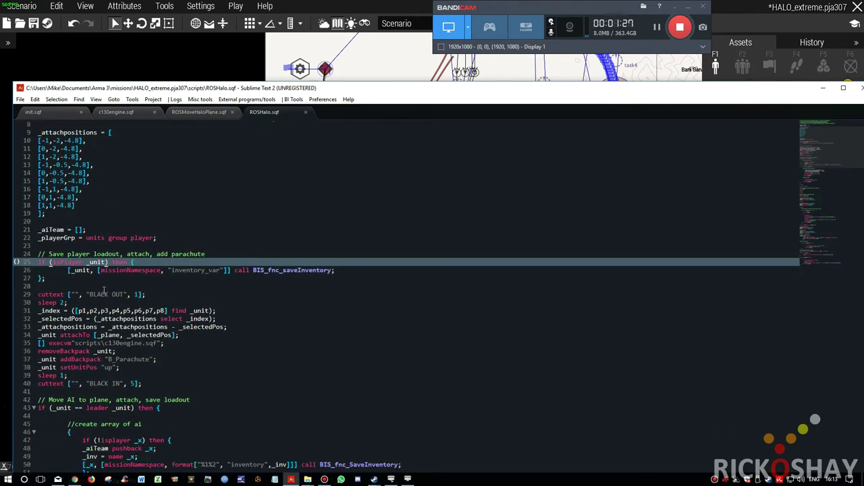
double_click(77, 269)
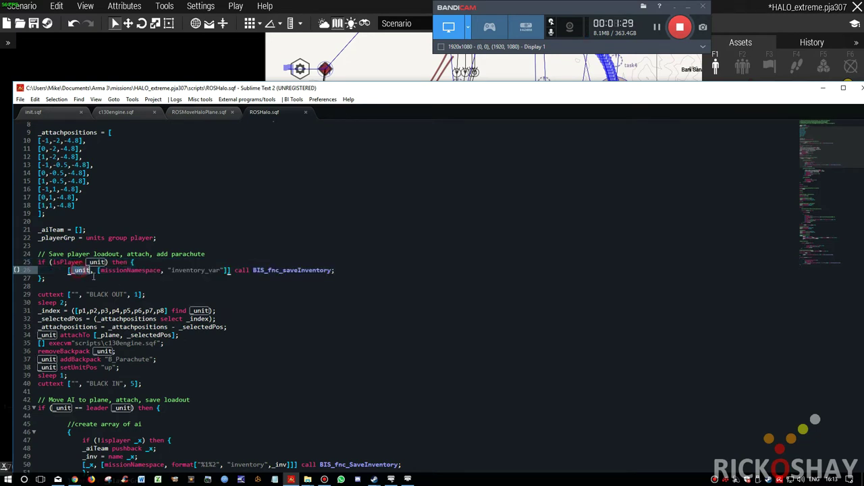
double_click(293, 270)
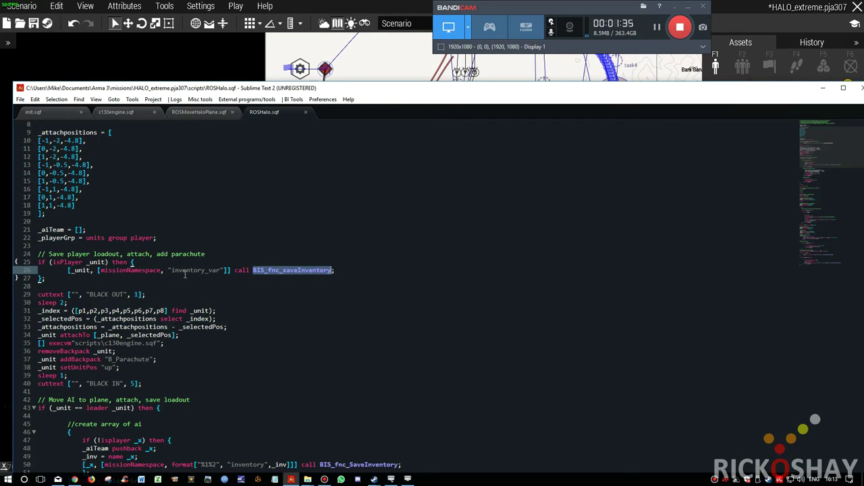
double_click(123, 271)
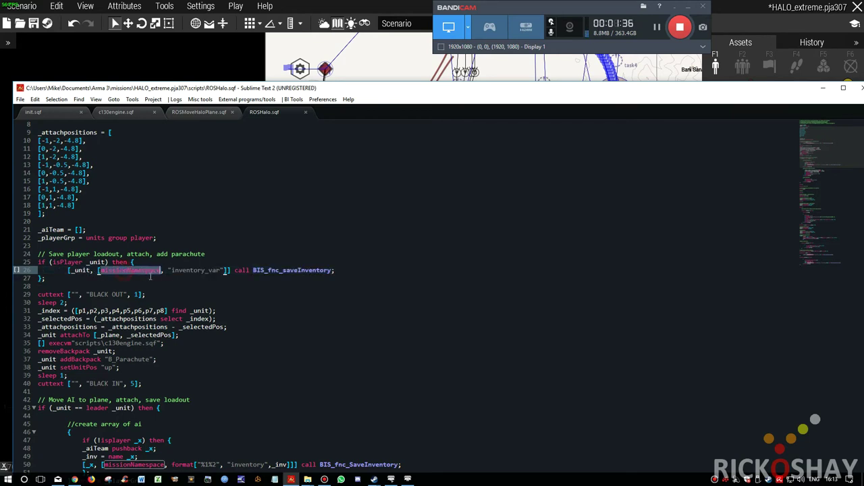
left_click_drag(169, 270, 221, 270)
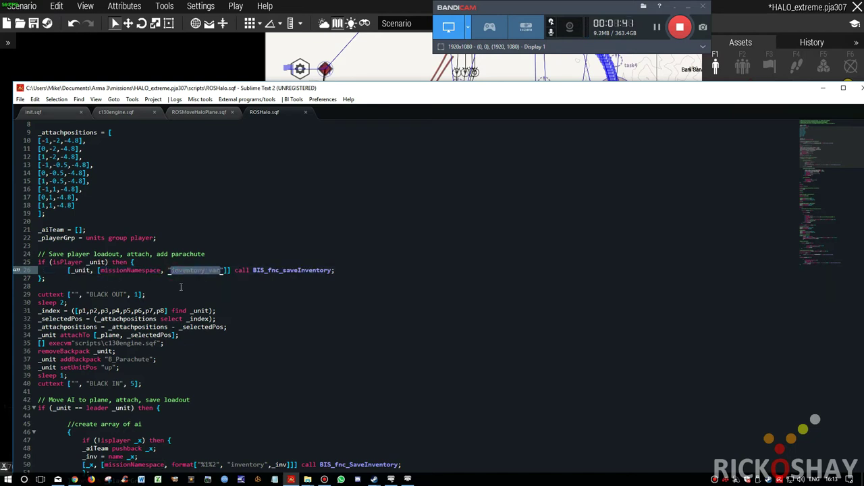
scroll(170, 289, "down", 2)
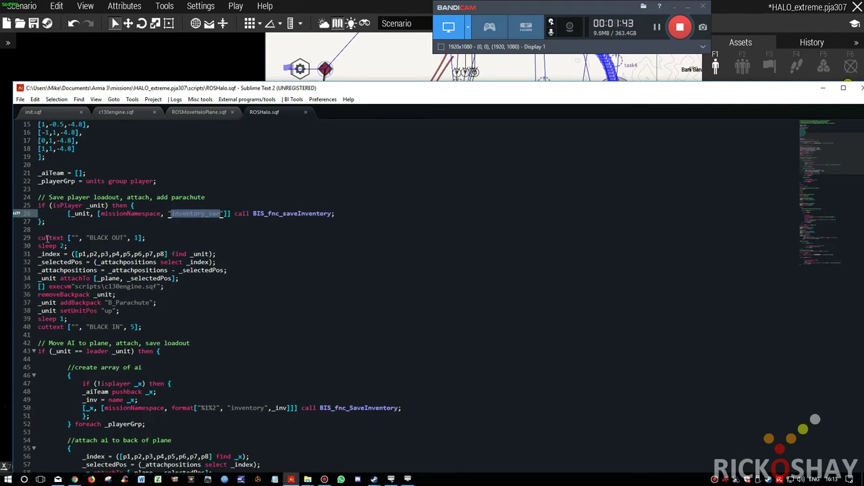
left_click_drag(38, 238, 67, 248)
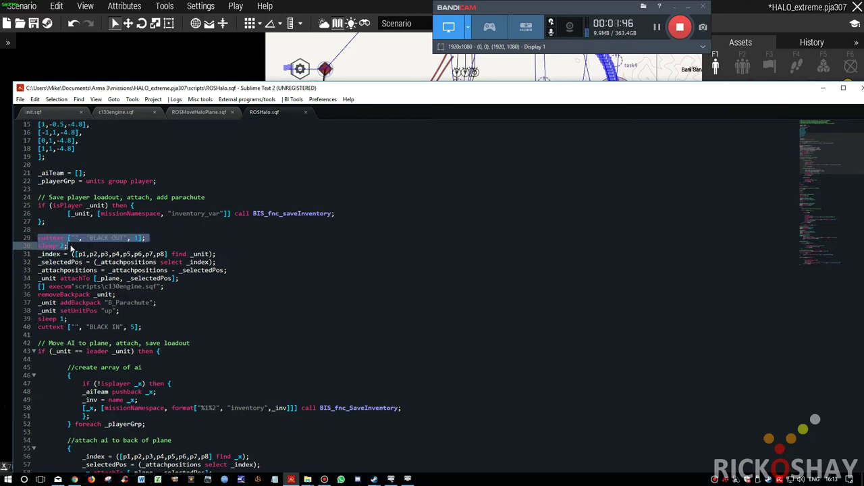
left_click_drag(143, 327, 38, 319)
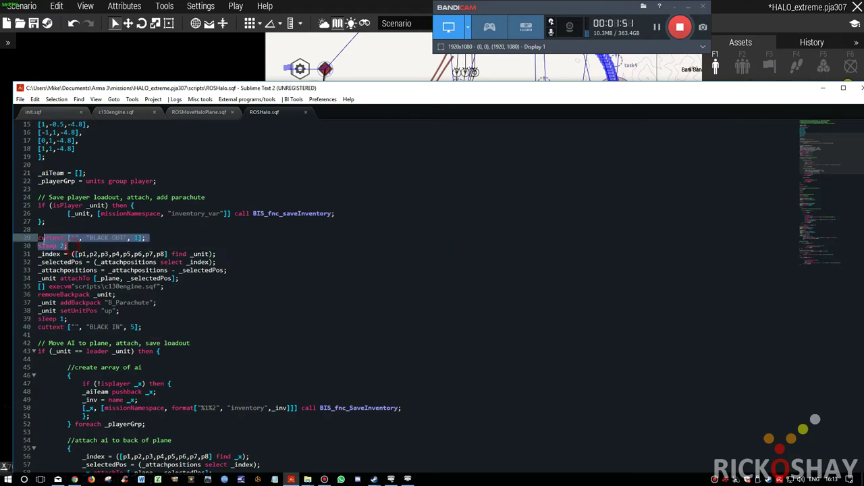
triple_click(149, 283)
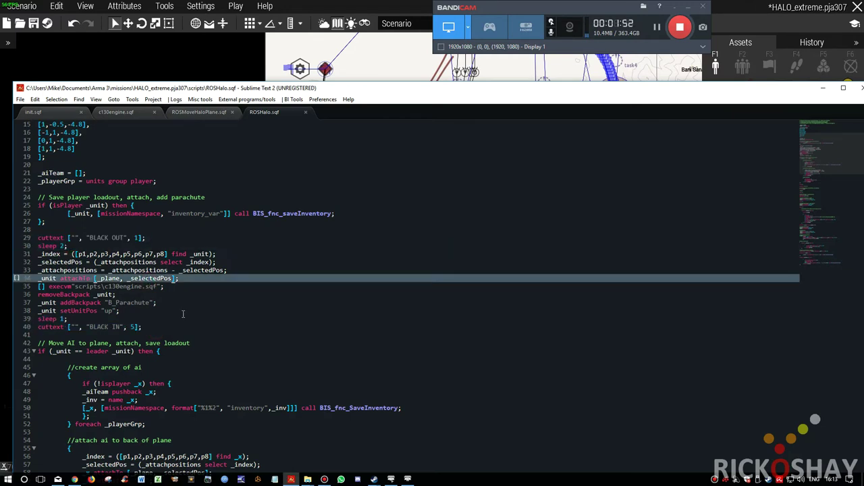
triple_click(143, 327)
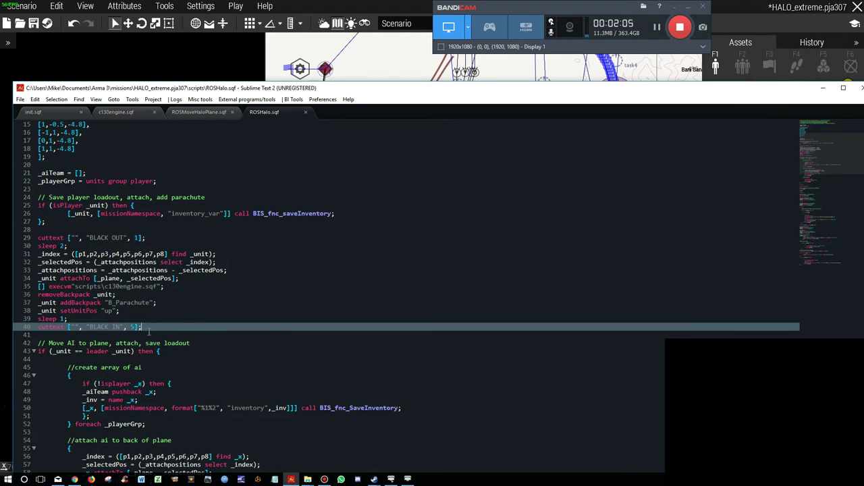
type("I")
type("N")
left_click_drag(38, 239, 68, 246)
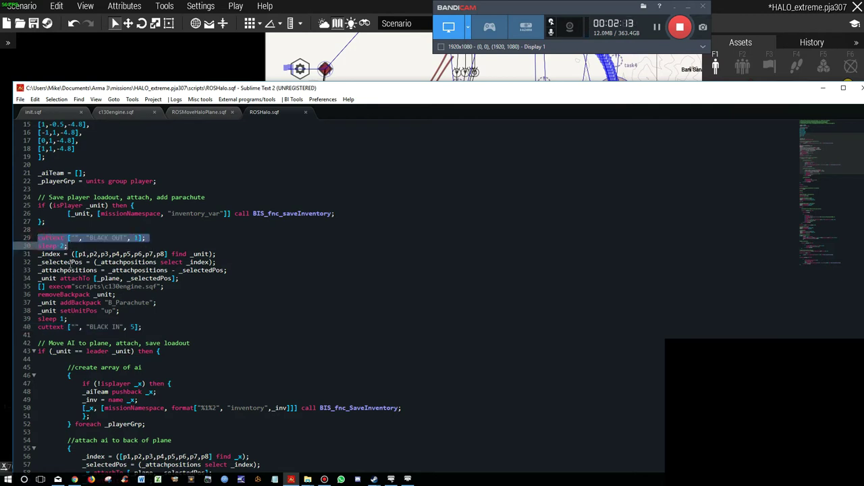
left_click(57, 255)
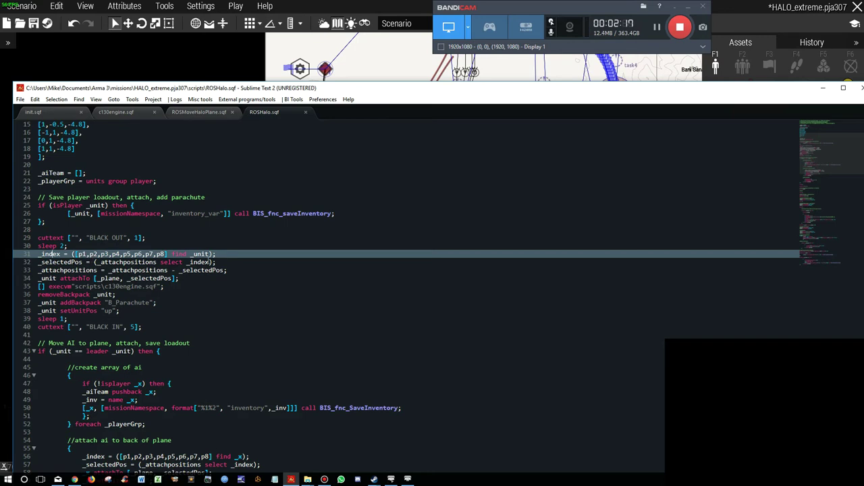
double_click(203, 255)
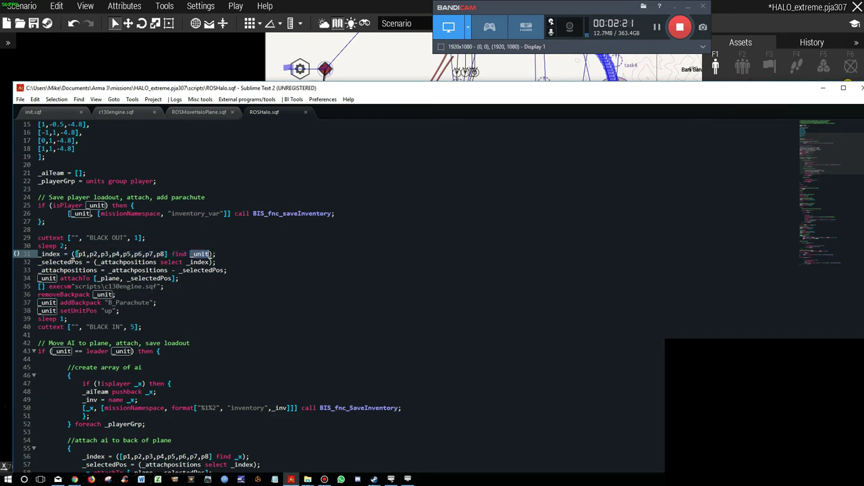
left_click_drag(75, 255, 169, 255)
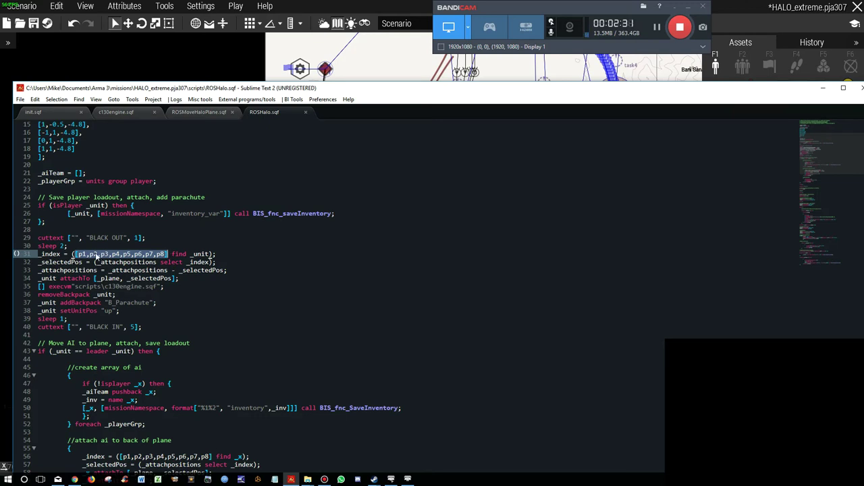
double_click(53, 254)
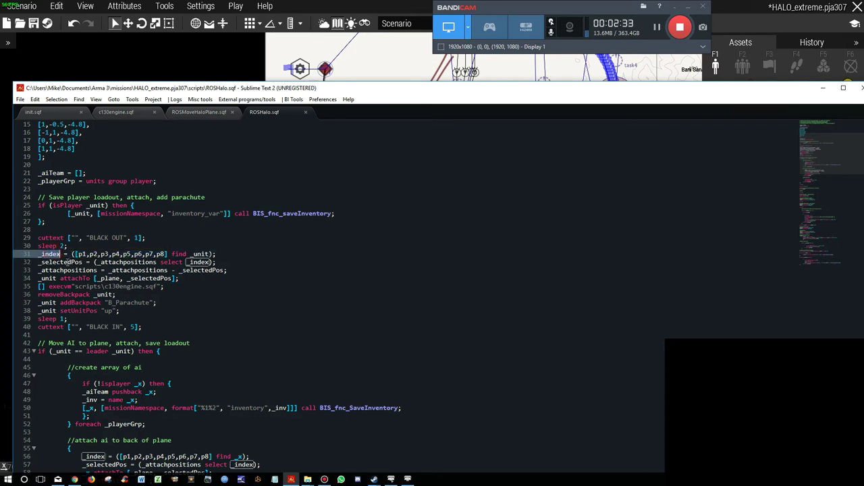
triple_click(197, 254)
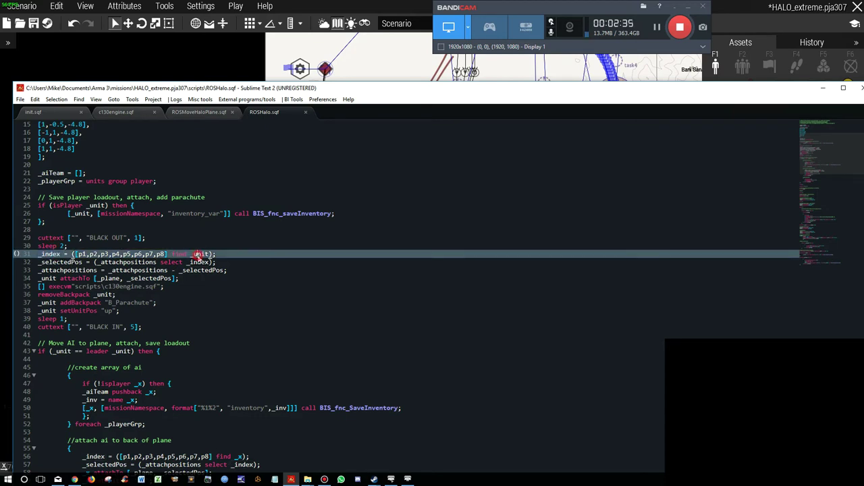
left_click_drag(76, 254, 166, 254)
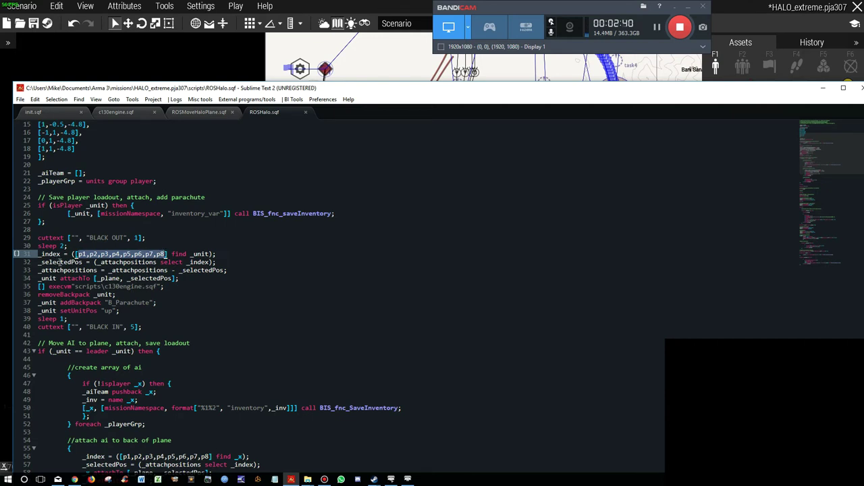
double_click(135, 262)
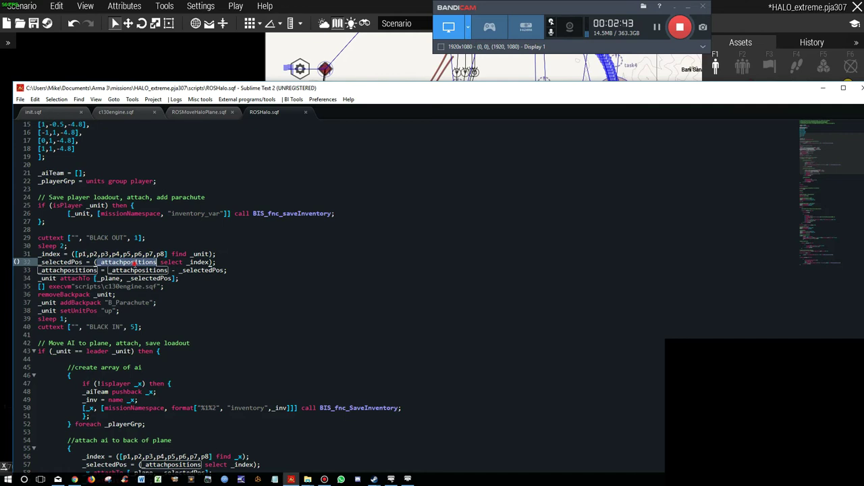
double_click(198, 263)
scroll(85, 205, "up", 5)
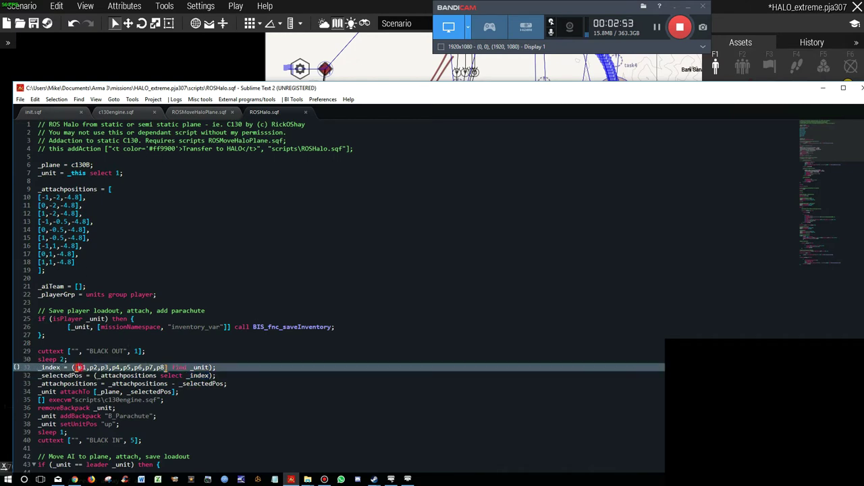
double_click(80, 367)
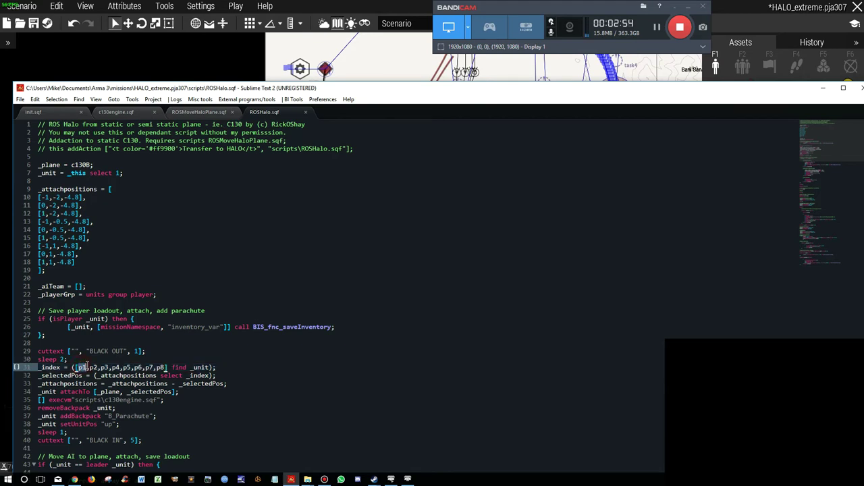
double_click(135, 384)
double_click(129, 375)
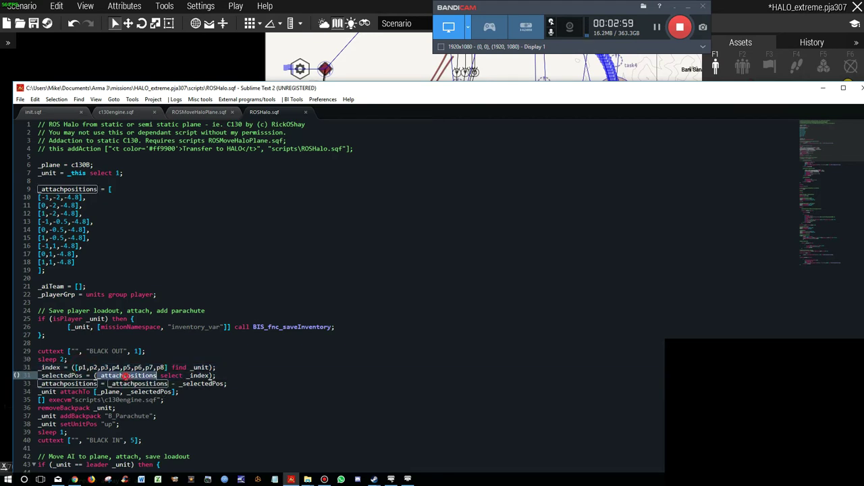
left_click_drag(38, 198, 89, 198)
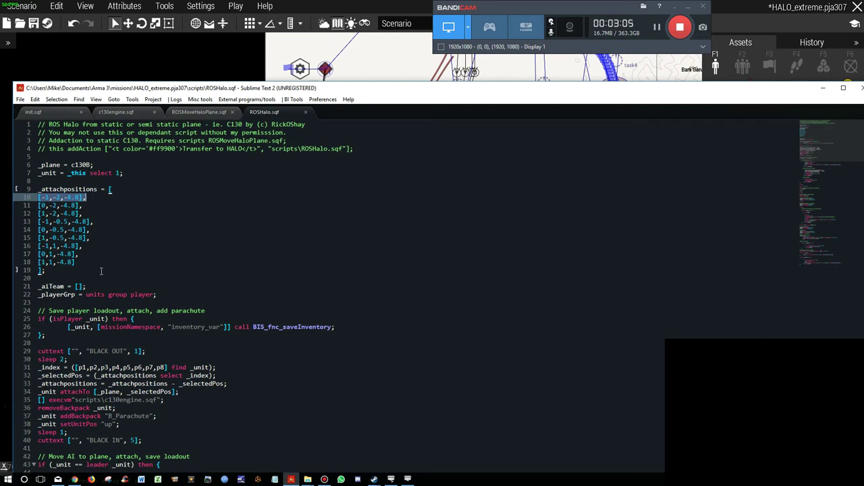
scroll(140, 383, "down", 2)
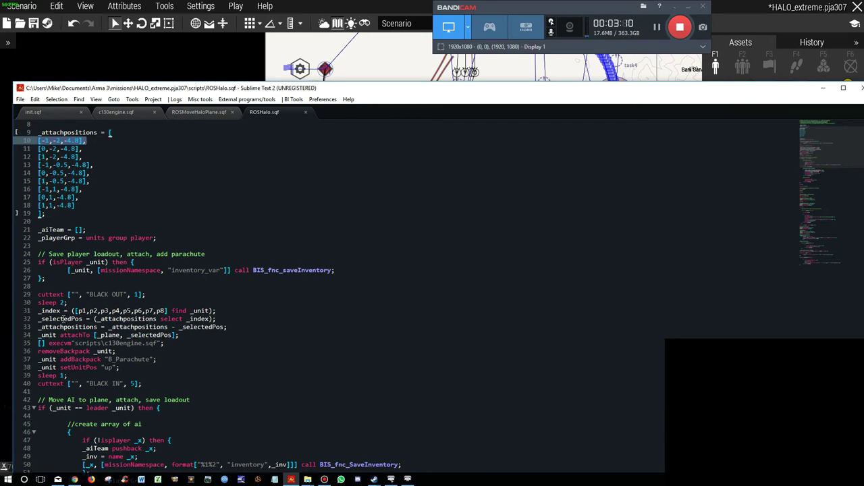
double_click(62, 318)
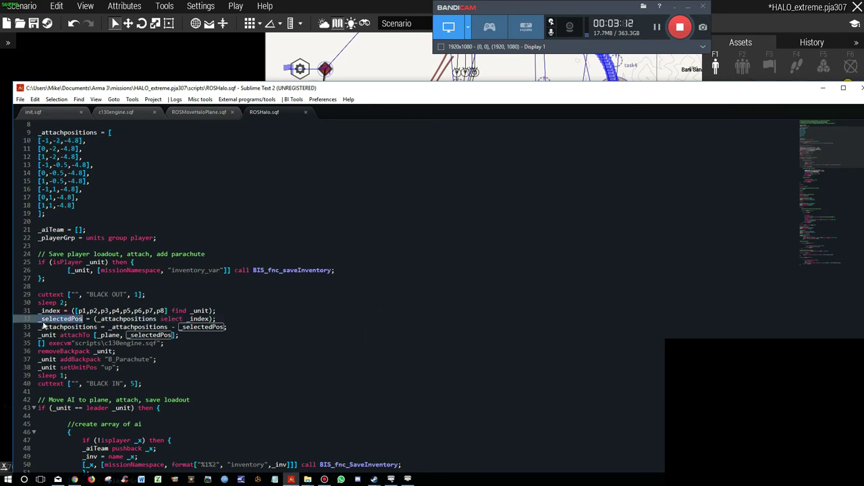
left_click_drag(39, 140, 87, 140)
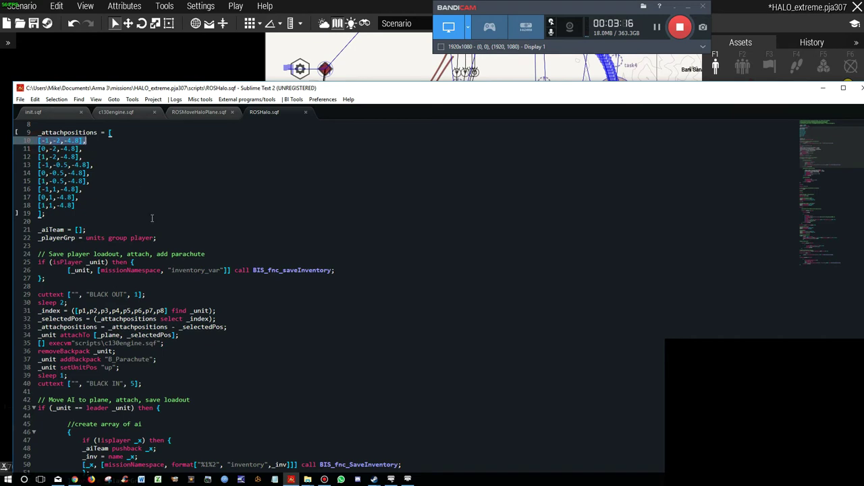
left_click(42, 140)
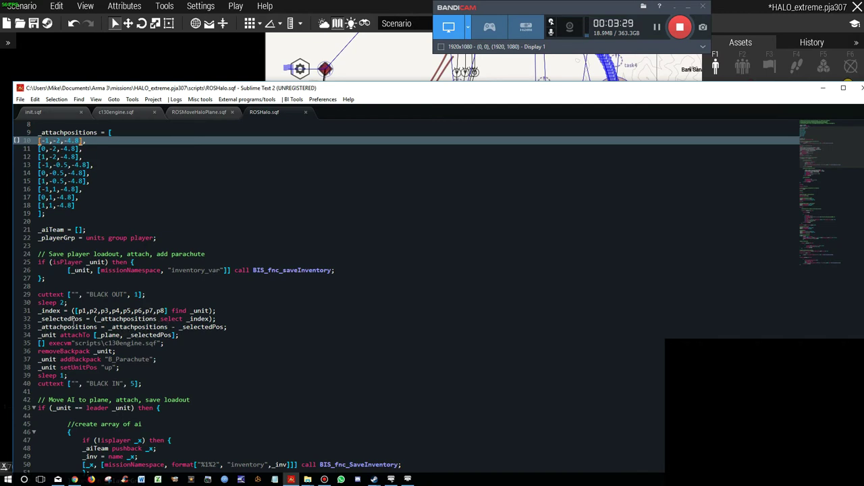
left_click(67, 327)
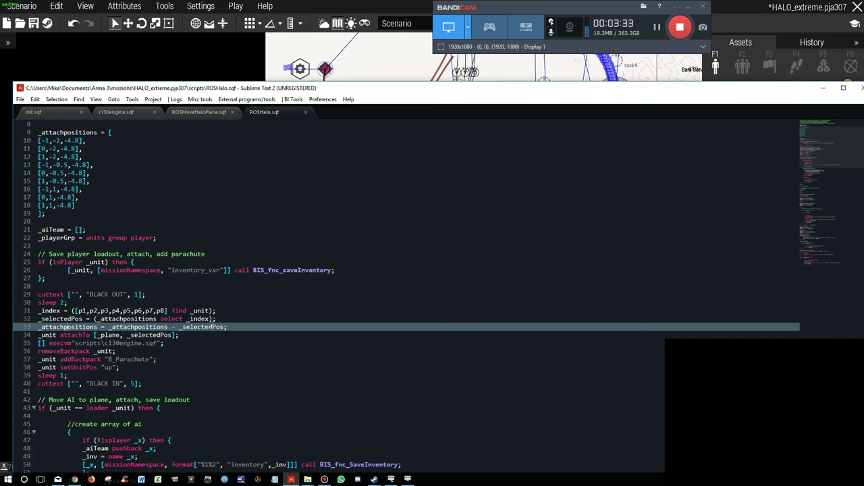
triple_click(39, 140)
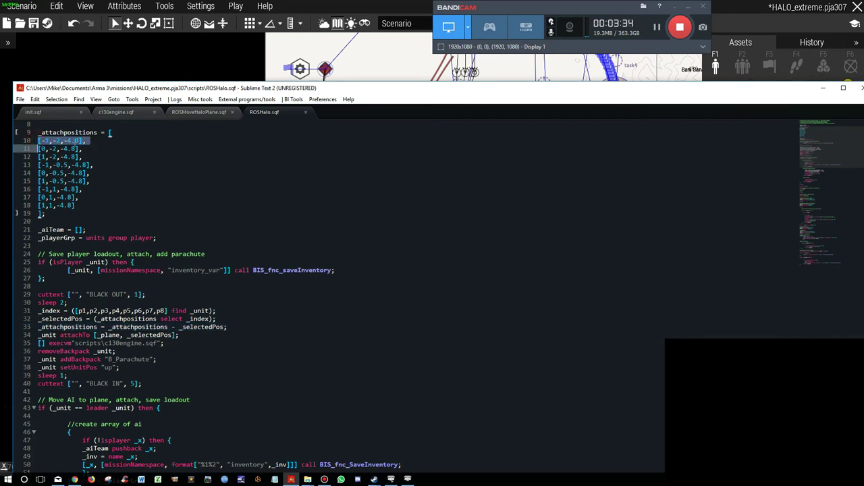
left_click(130, 192)
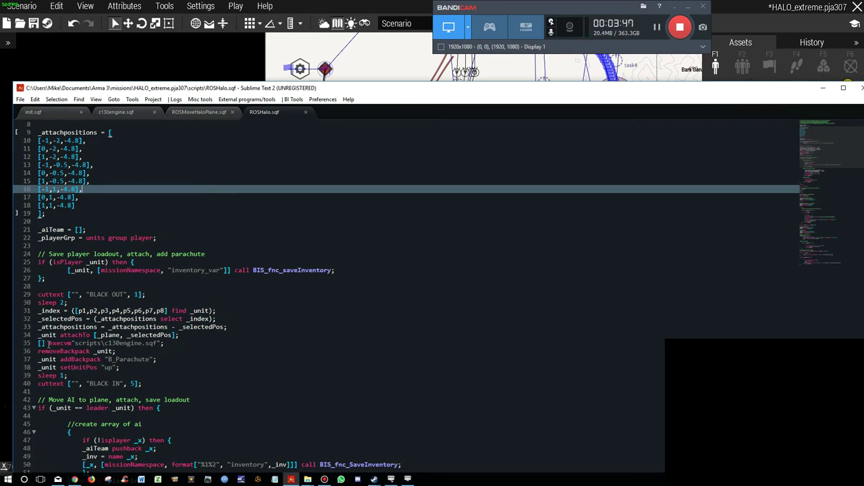
left_click_drag(37, 335, 94, 335)
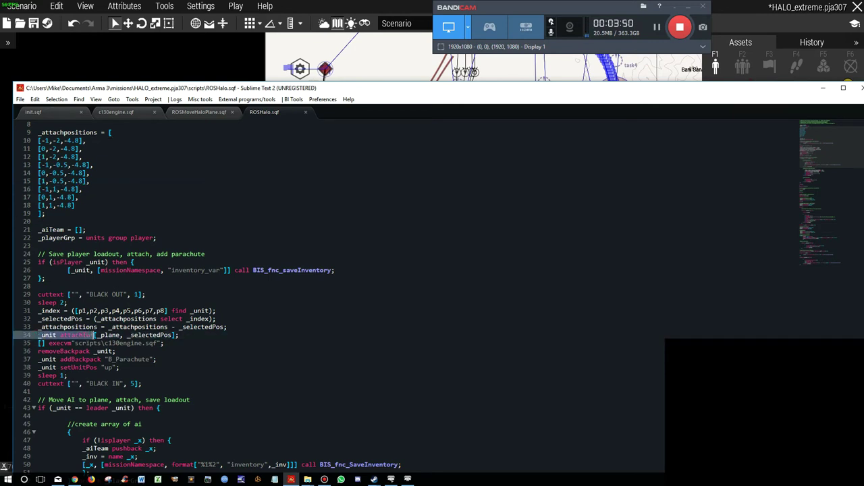
left_click(113, 337)
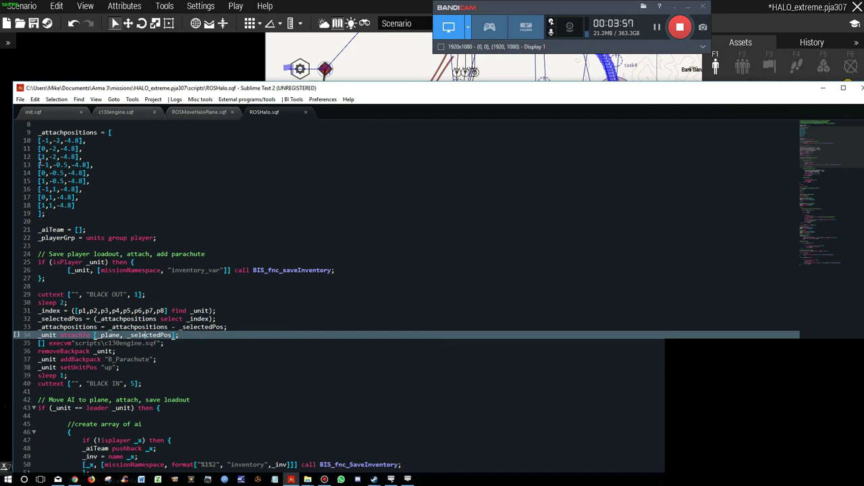
left_click_drag(39, 139, 84, 140)
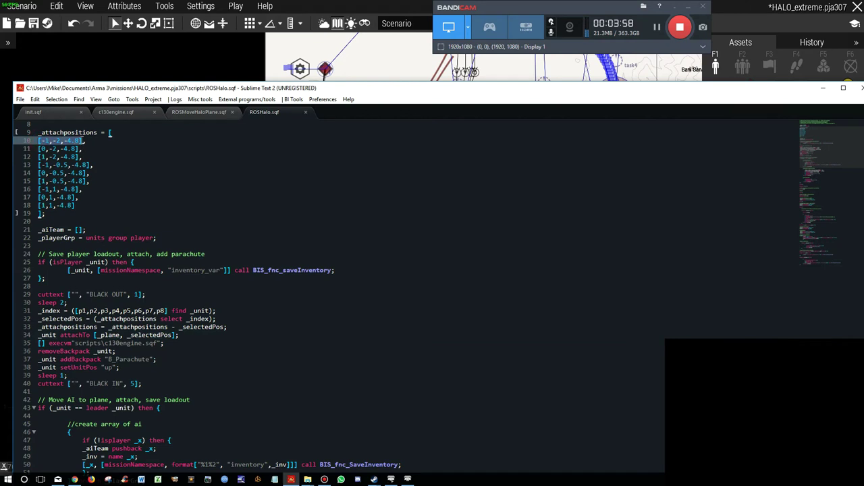
left_click_drag(144, 370, 60, 368)
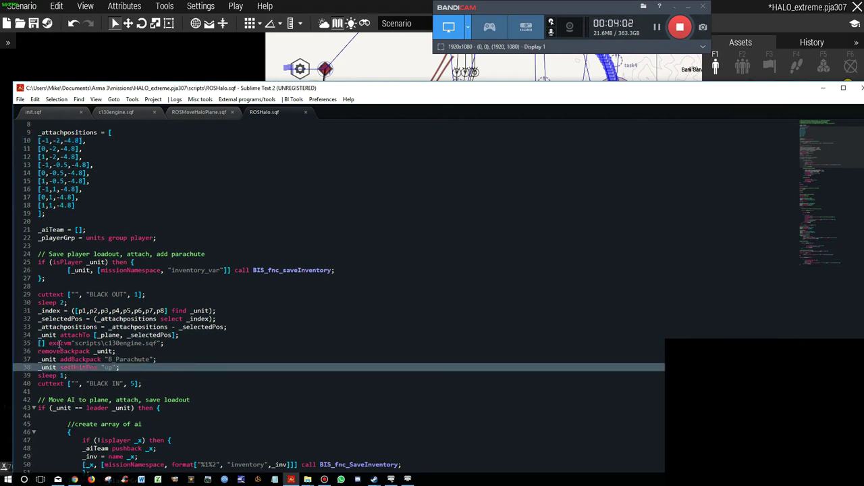
left_click_drag(173, 343, 38, 343)
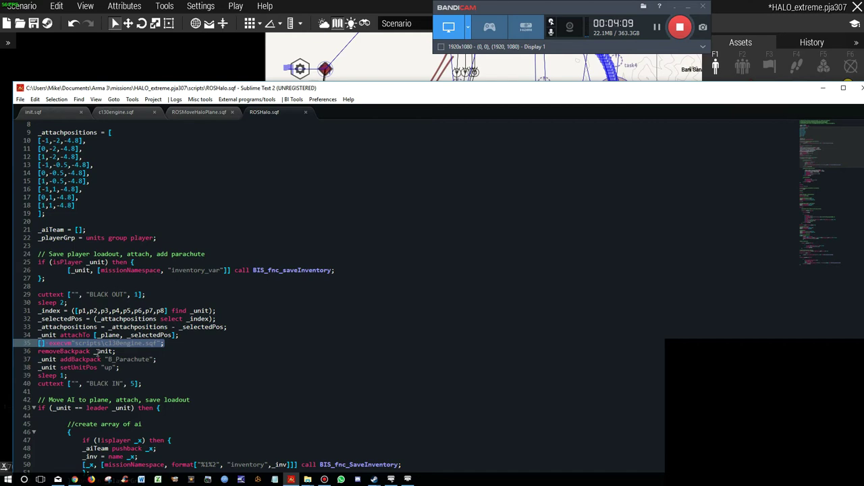
scroll(120, 368, "down", 3)
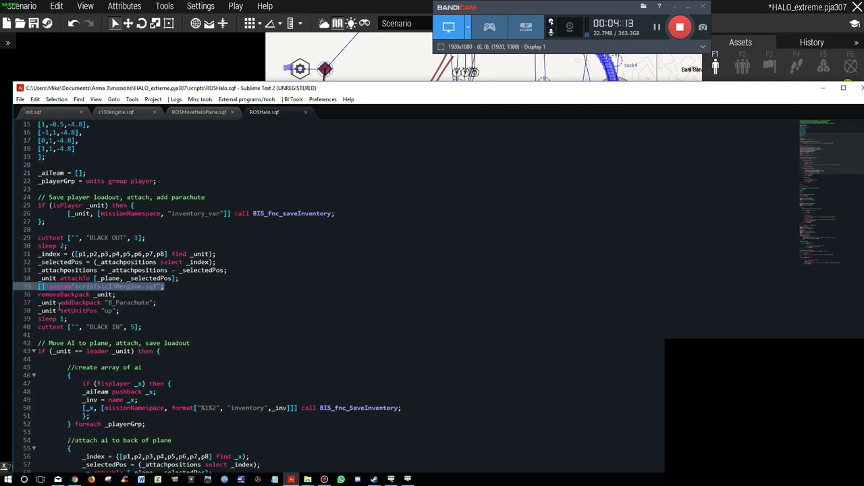
left_click_drag(161, 303, 39, 319)
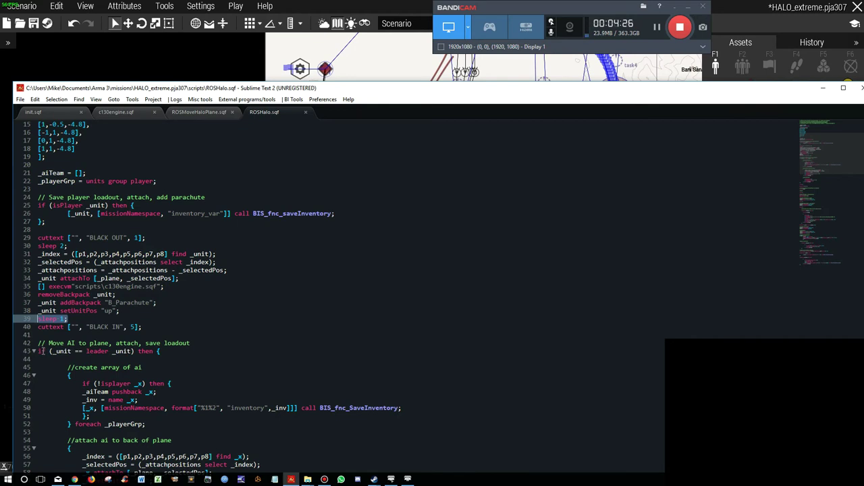
scroll(79, 351, "down", 3)
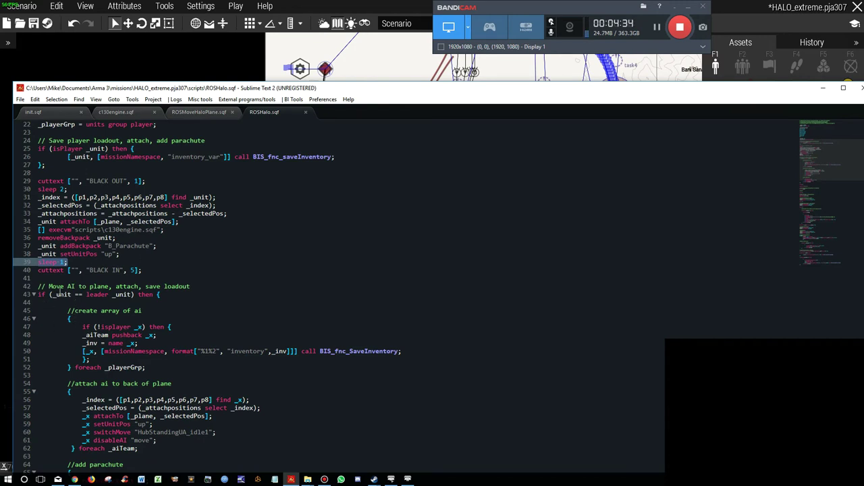
triple_click(57, 294)
scroll(61, 270, "down", 3)
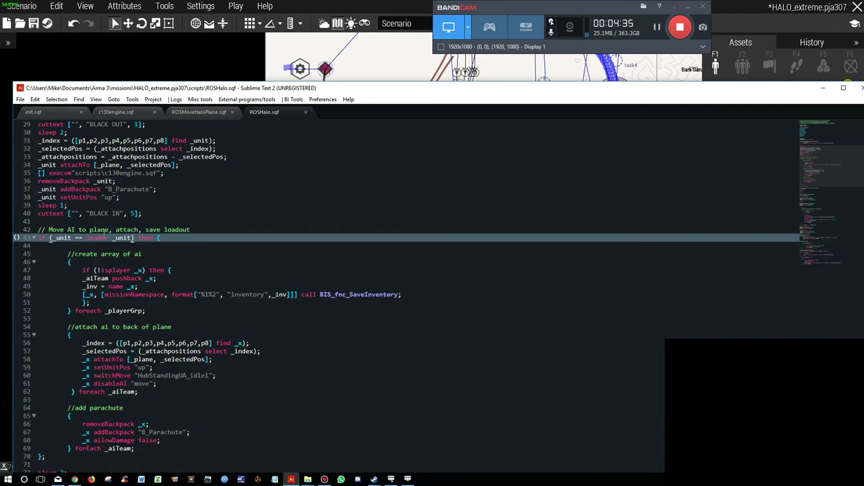
left_click(192, 229)
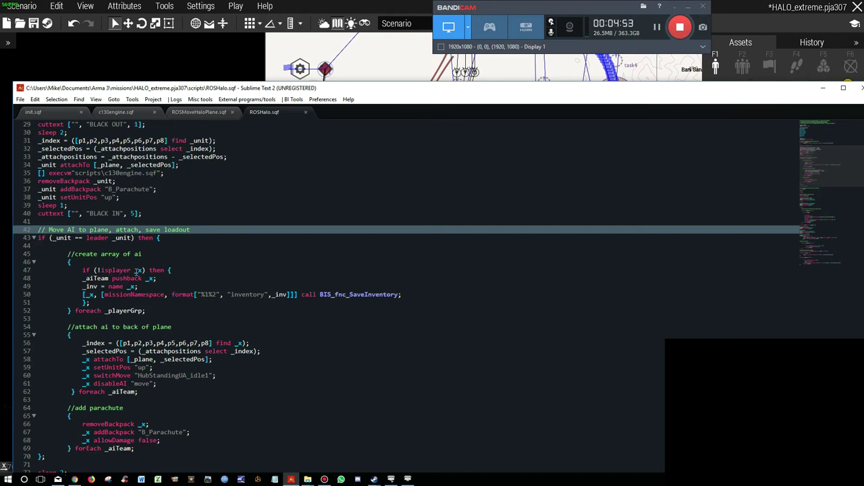
left_click(116, 312)
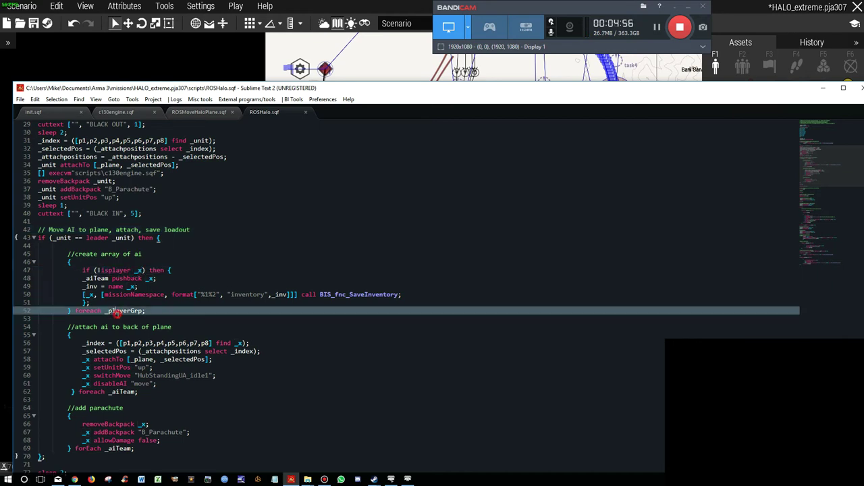
double_click(108, 272)
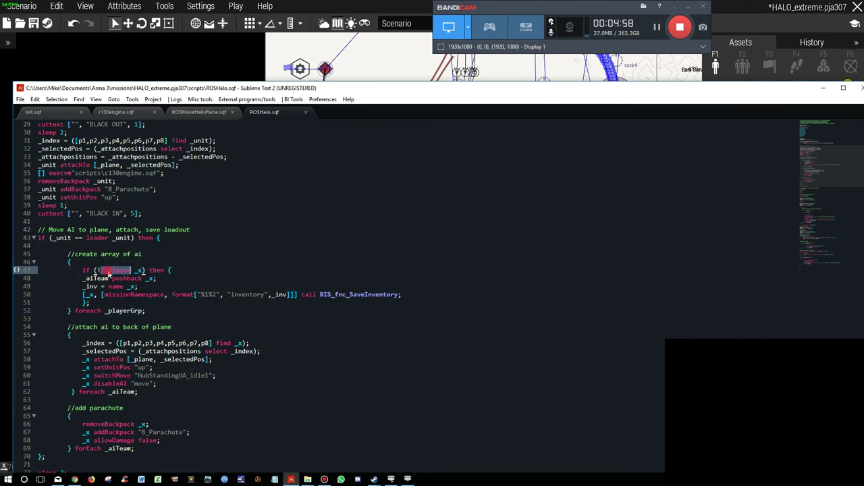
double_click(98, 279)
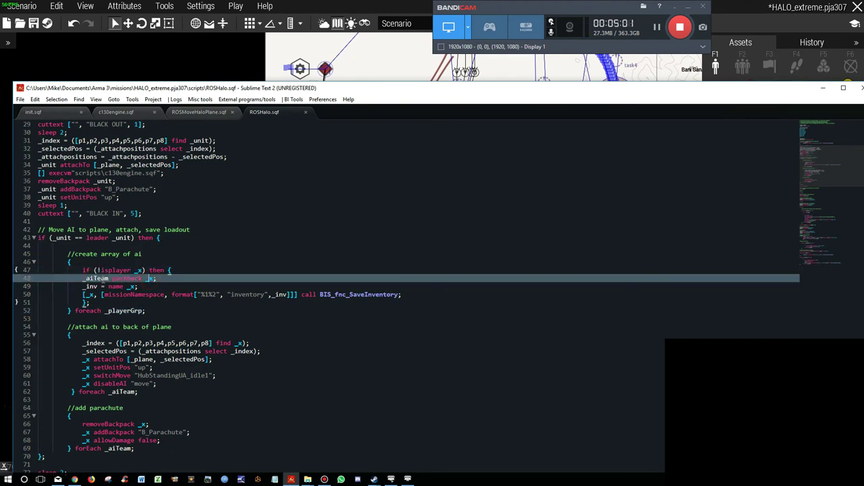
double_click(150, 278)
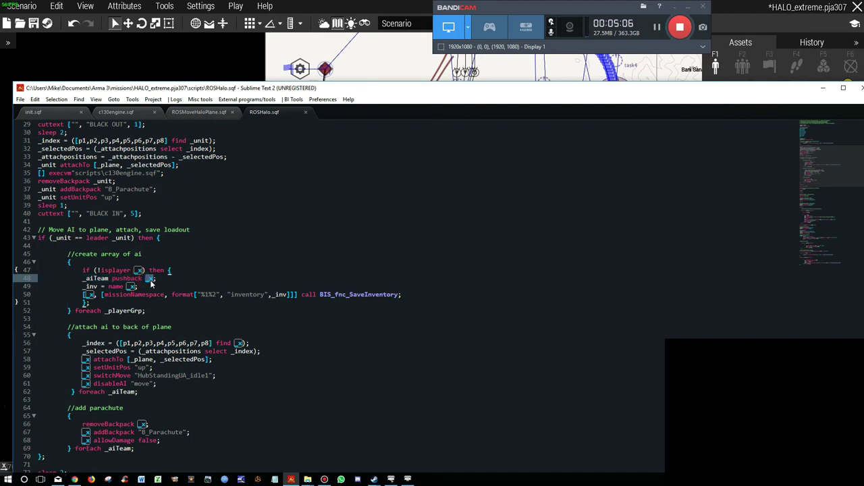
triple_click(97, 280)
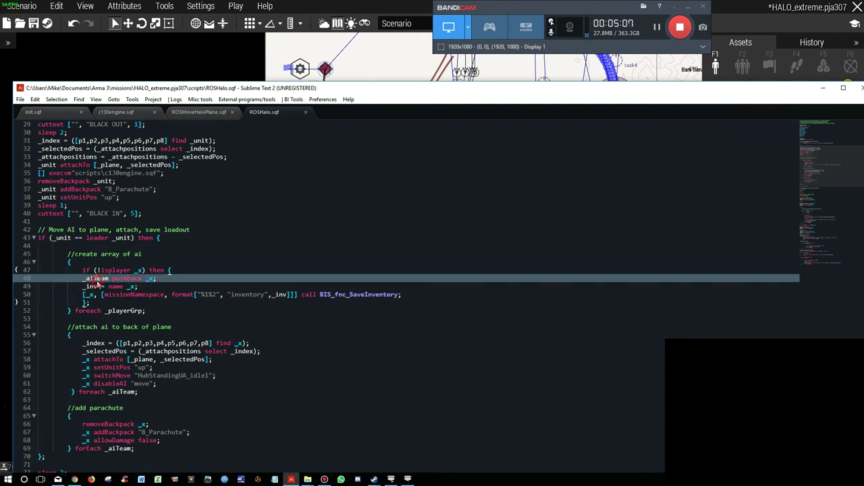
double_click(96, 279)
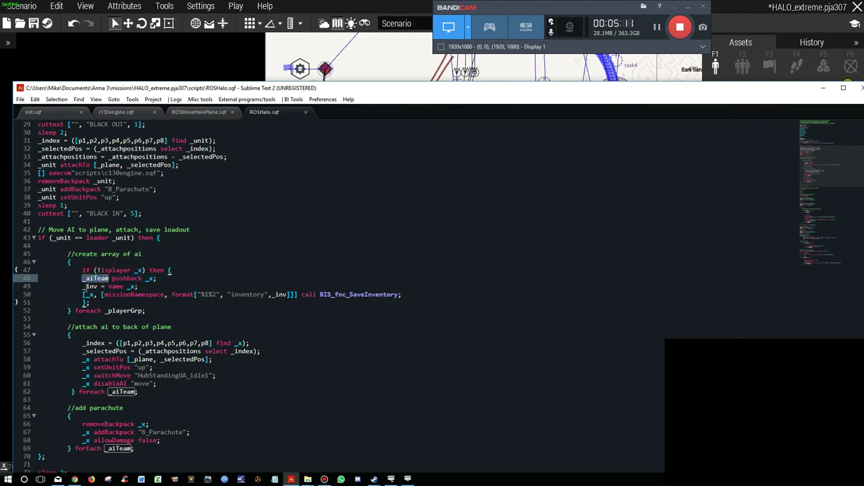
triple_click(90, 286)
double_click(90, 286)
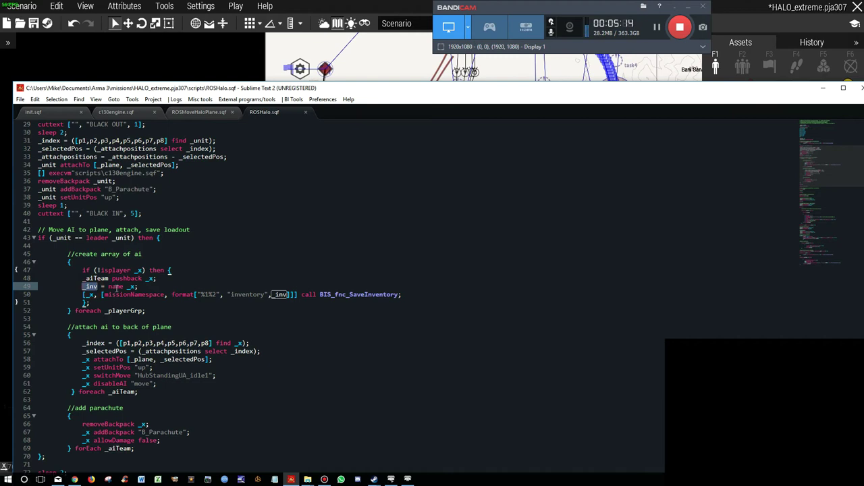
double_click(116, 286)
double_click(131, 286)
triple_click(108, 288)
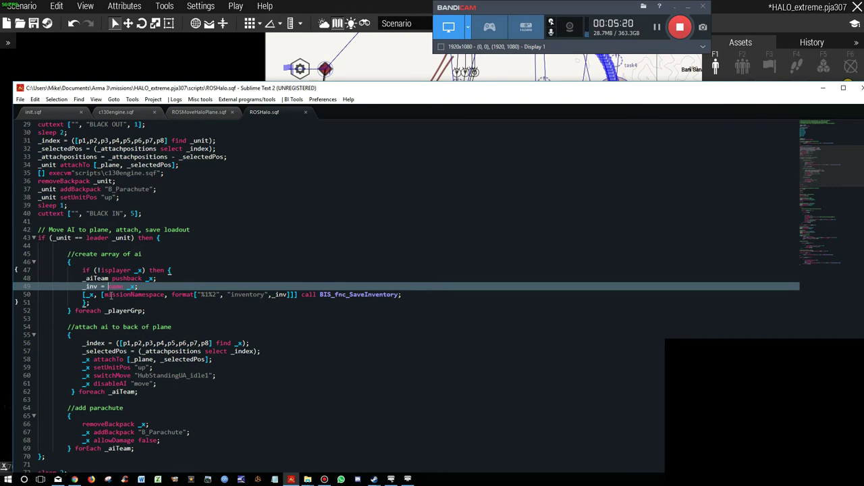
left_click_drag(349, 294, 394, 293)
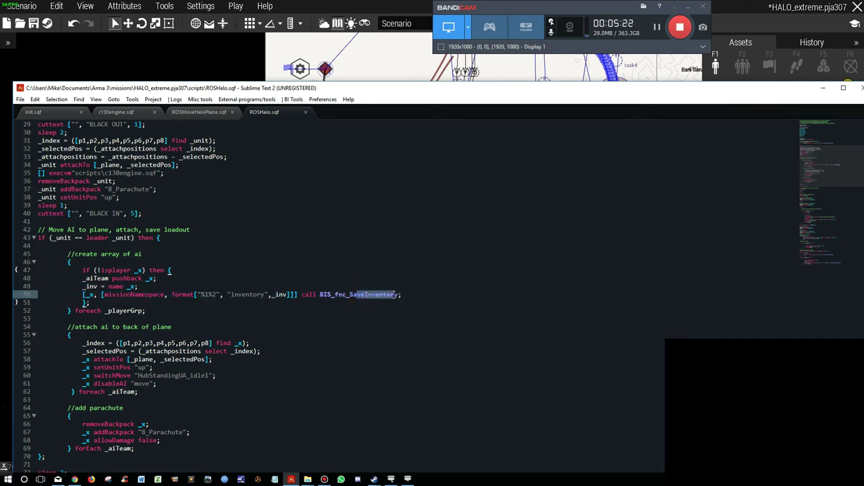
triple_click(118, 296)
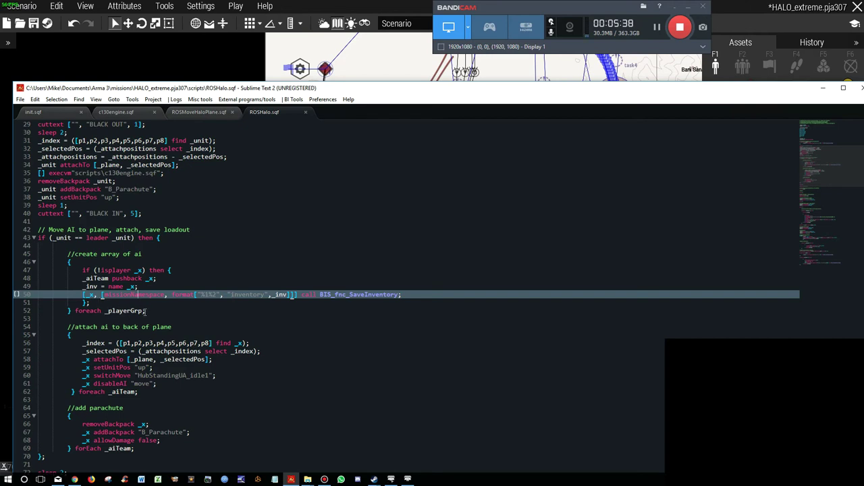
left_click_drag(146, 311, 75, 310)
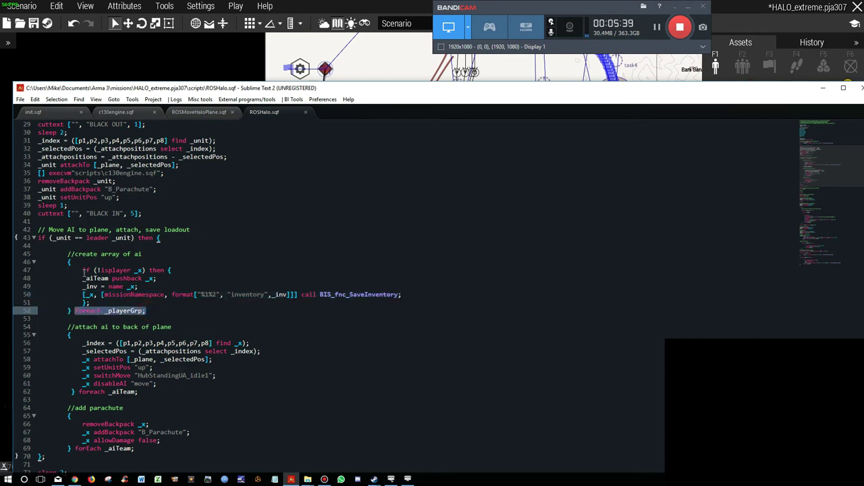
triple_click(122, 311)
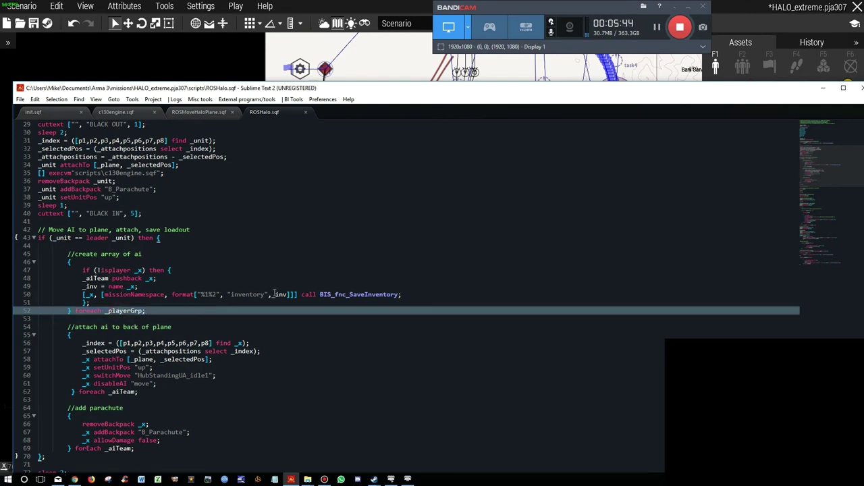
scroll(125, 321, "down", 2)
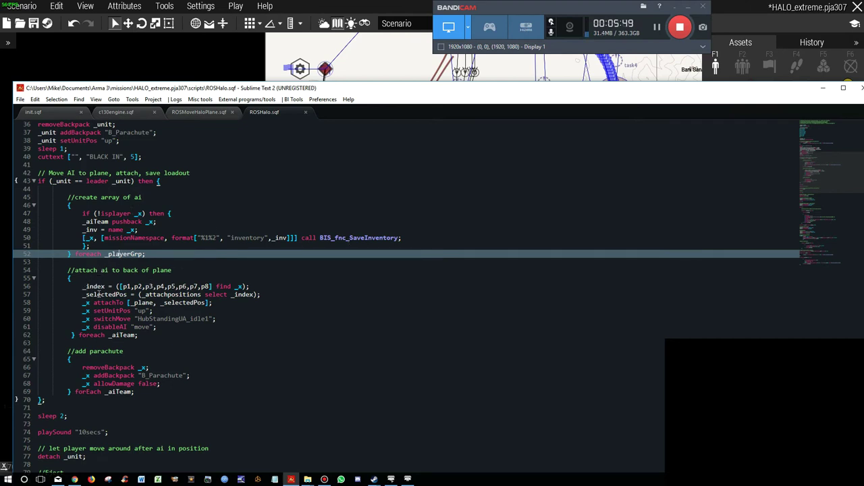
left_click_drag(82, 286, 108, 286)
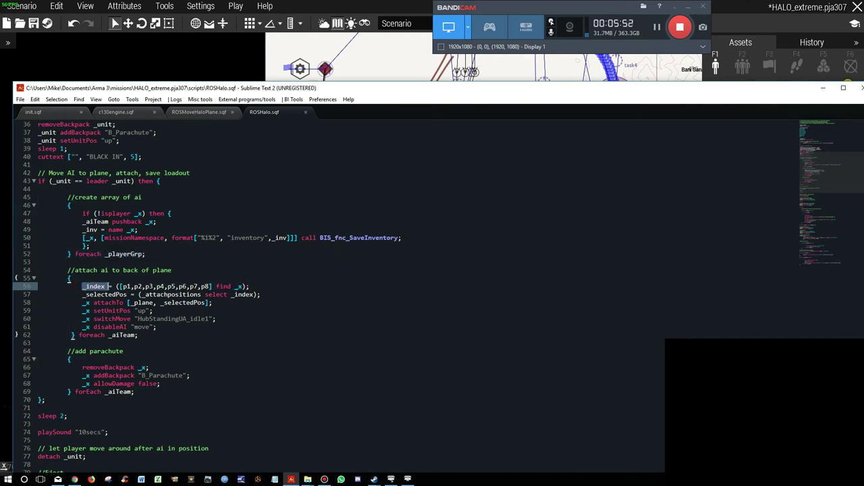
triple_click(231, 287)
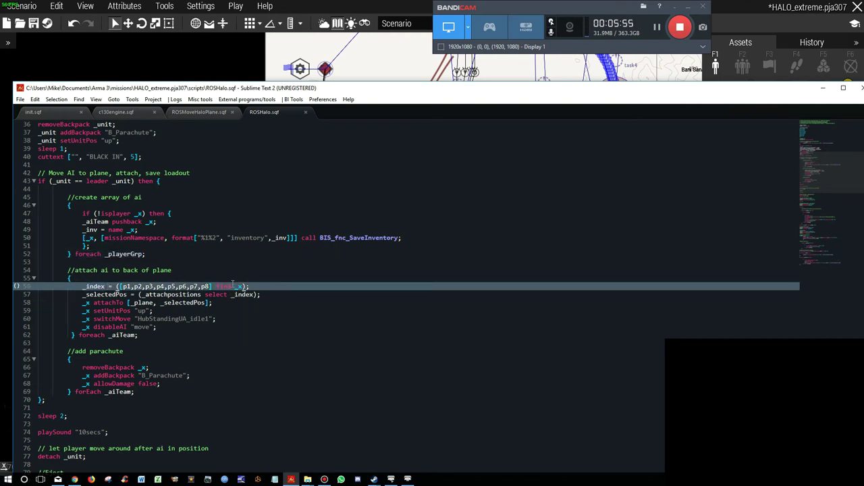
left_click(234, 286)
left_click_drag(120, 286, 210, 287)
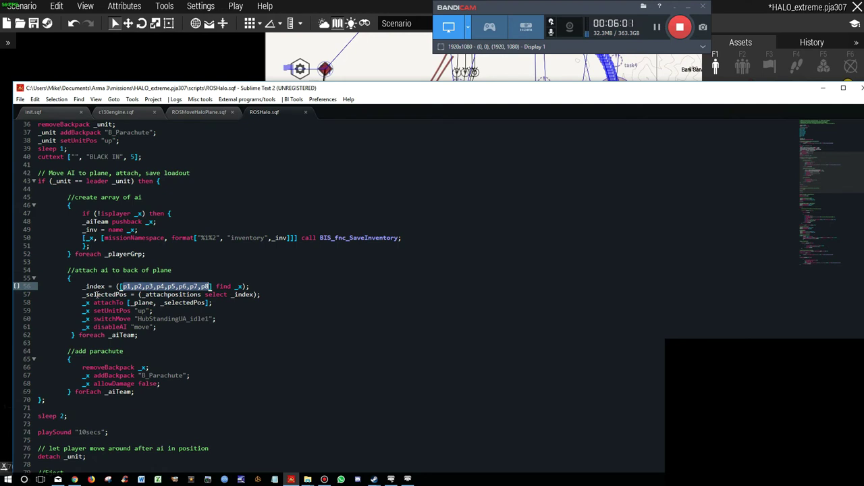
left_click(234, 297)
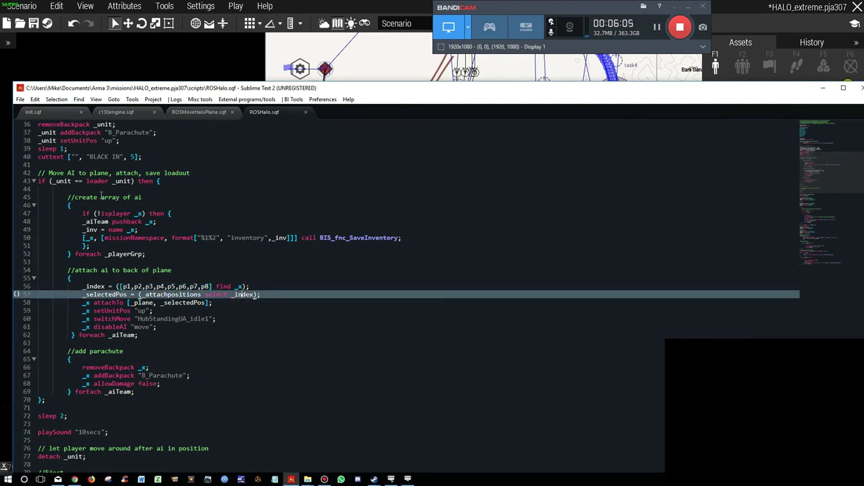
scroll(141, 247, "up", 1)
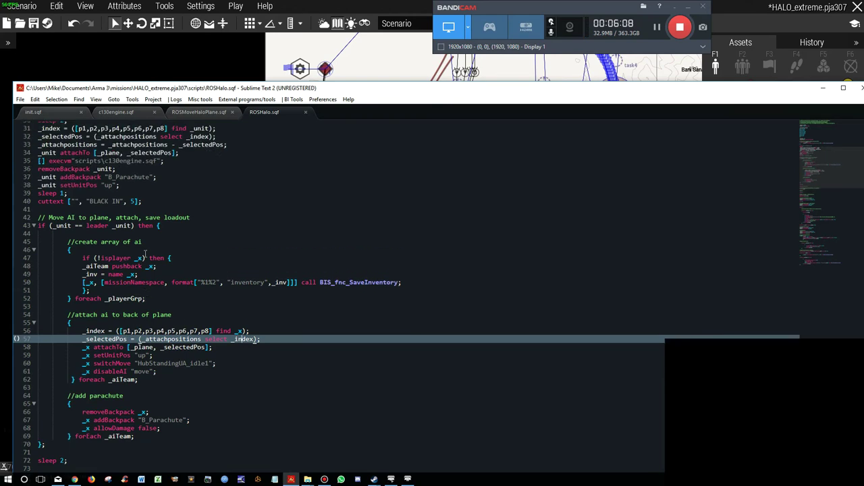
scroll(138, 247, "up", 6)
scroll(101, 203, "up", 3)
scroll(68, 199, "up", 2)
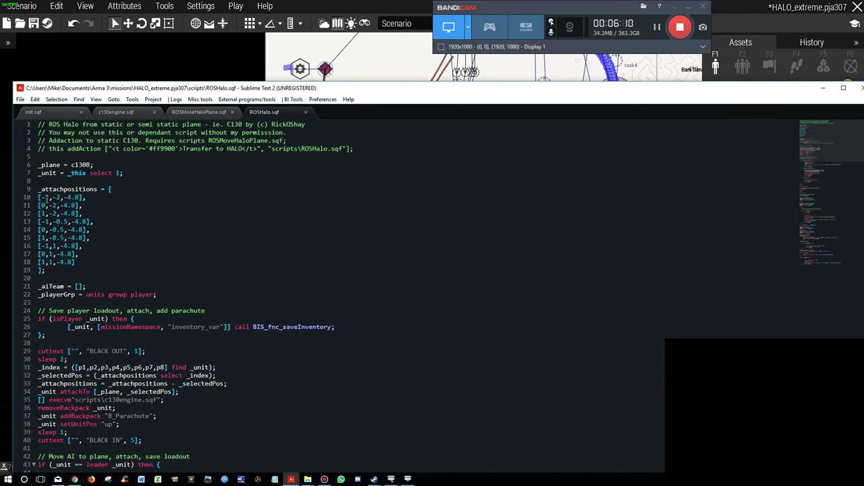
scroll(137, 289, "down", 10)
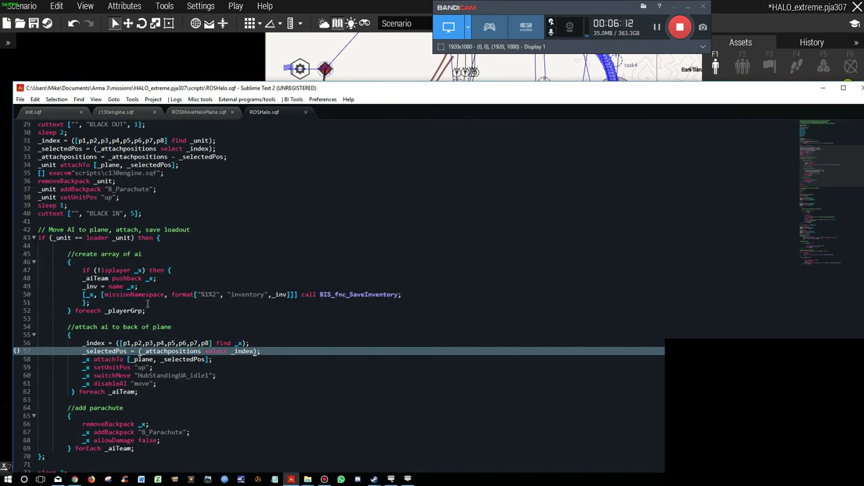
left_click(161, 314)
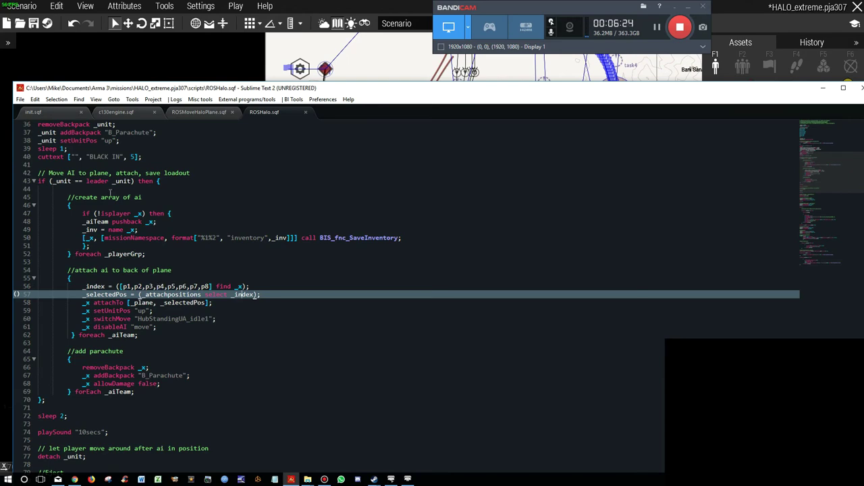
scroll(86, 196, "up", 6)
scroll(61, 179, "up", 2)
scroll(37, 165, "up", 2)
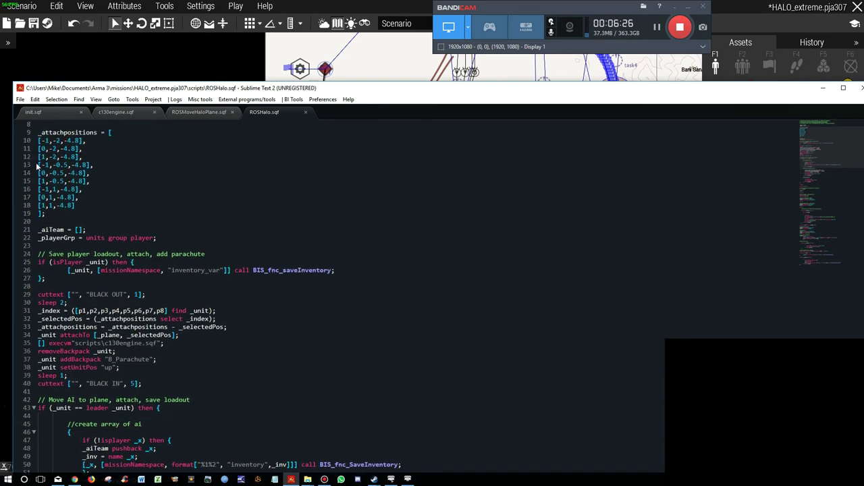
scroll(147, 331, "down", 7)
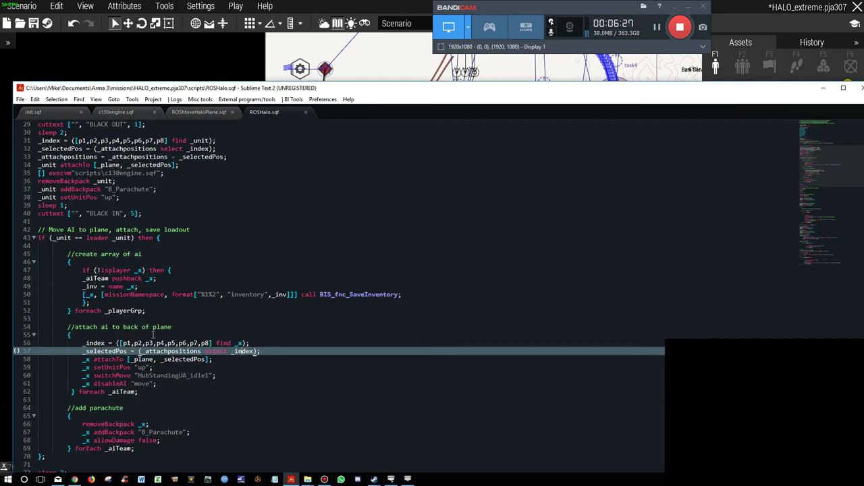
scroll(153, 333, "down", 2)
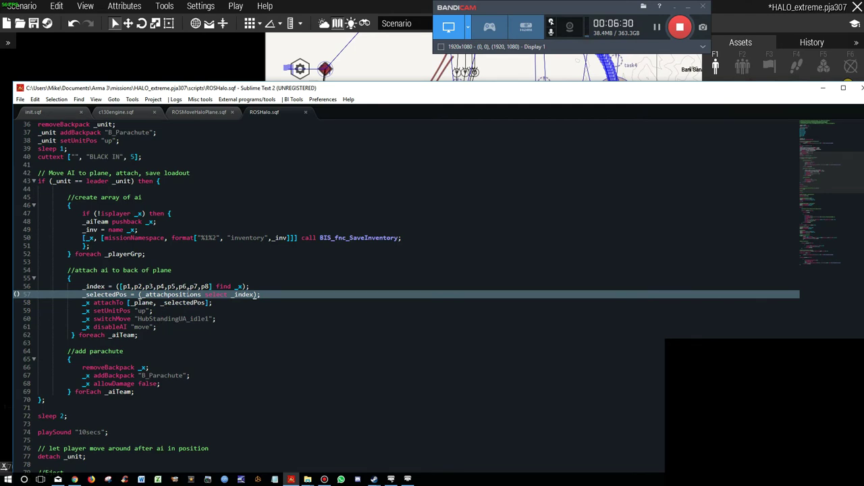
double_click(85, 302)
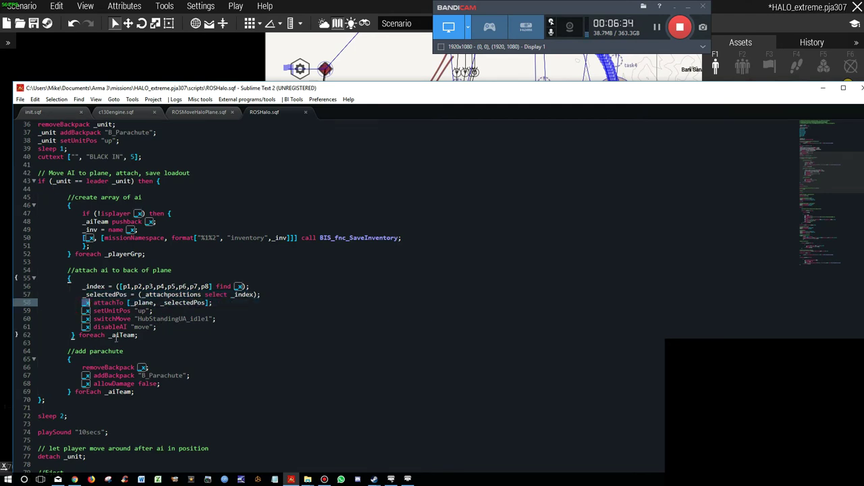
left_click(113, 336)
left_click(122, 335)
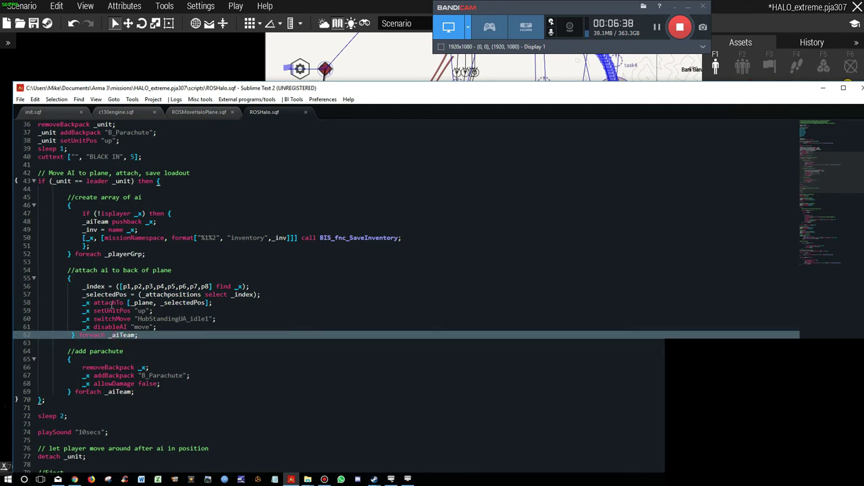
double_click(114, 303)
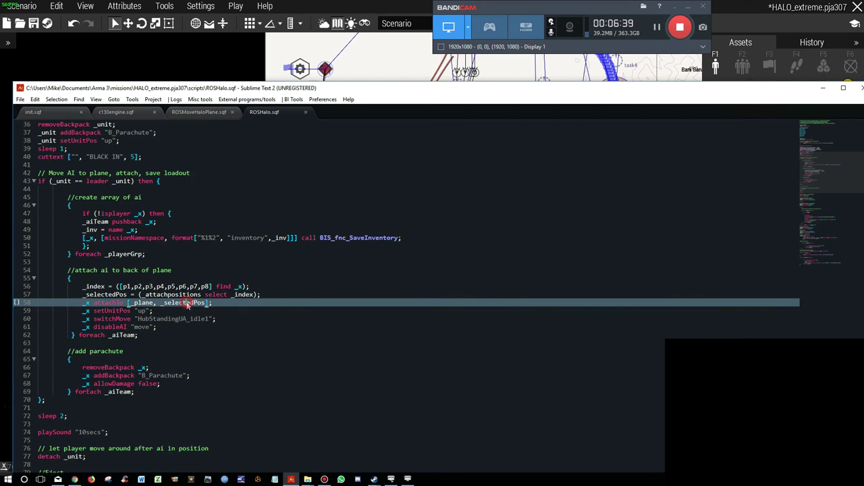
left_click(135, 303)
scroll(118, 314, "up", 7)
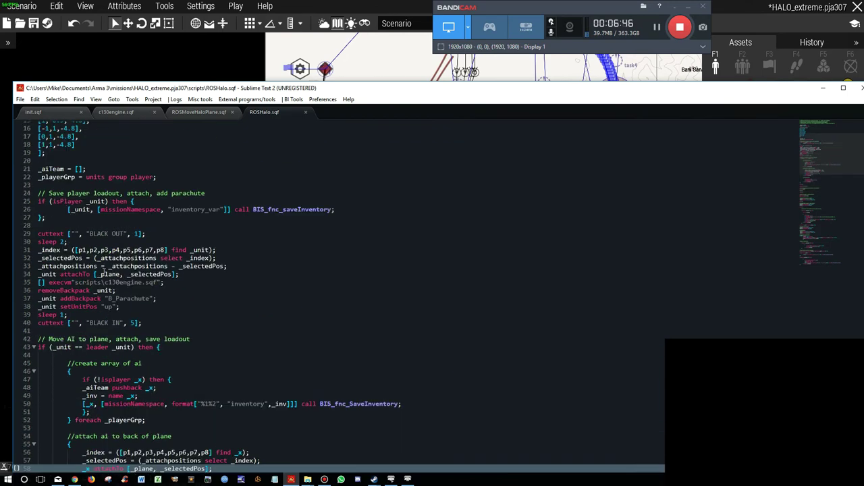
scroll(122, 307, "up", 5)
scroll(123, 302, "down", 9)
scroll(169, 358, "down", 3)
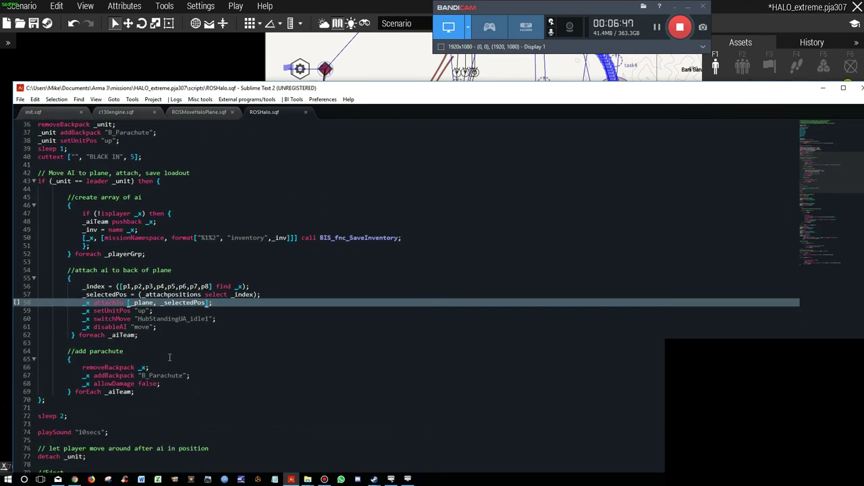
left_click(113, 310)
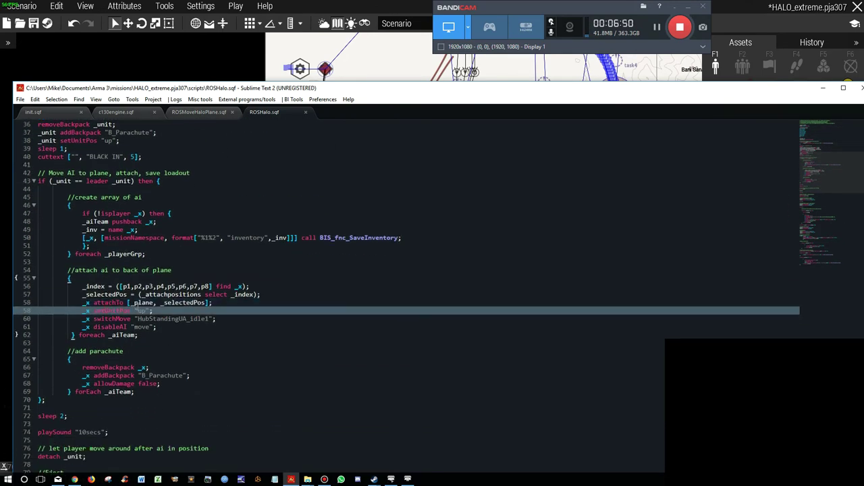
left_click(142, 319)
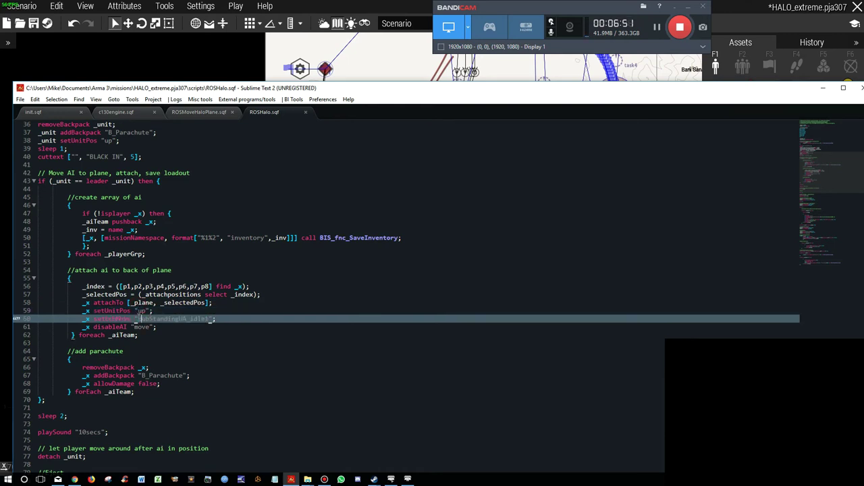
left_click_drag(138, 319, 211, 319)
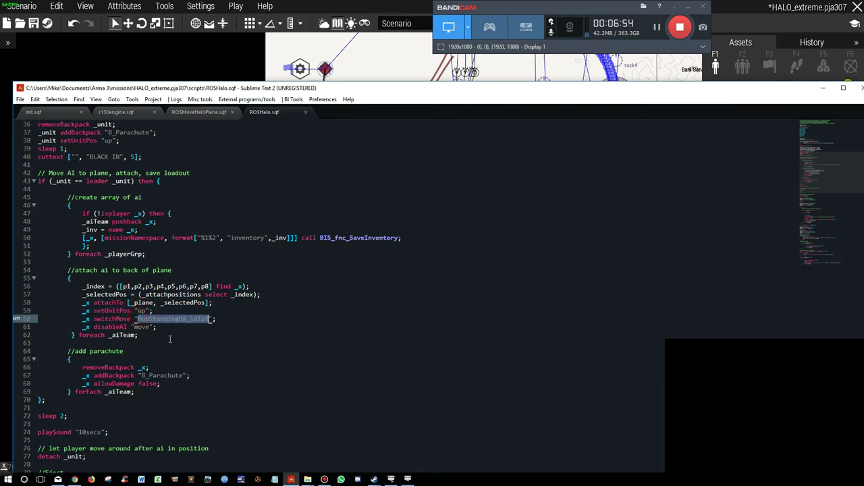
triple_click(105, 318)
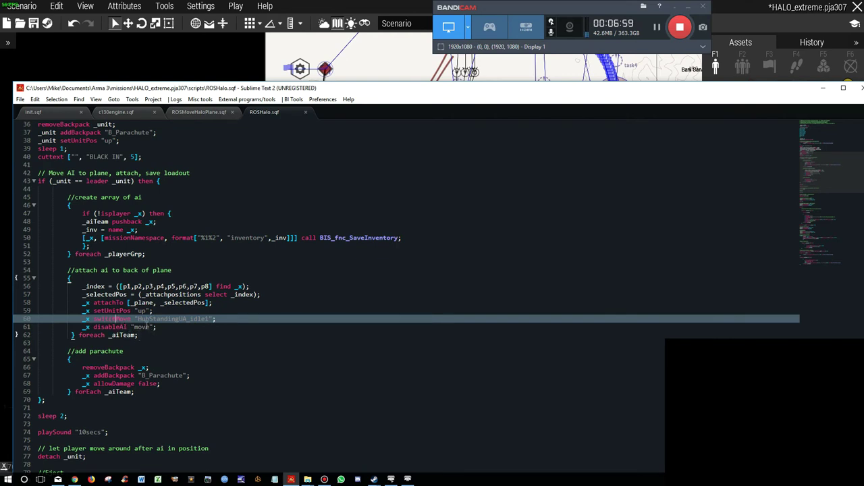
left_click(148, 319)
left_click_drag(82, 327, 156, 326)
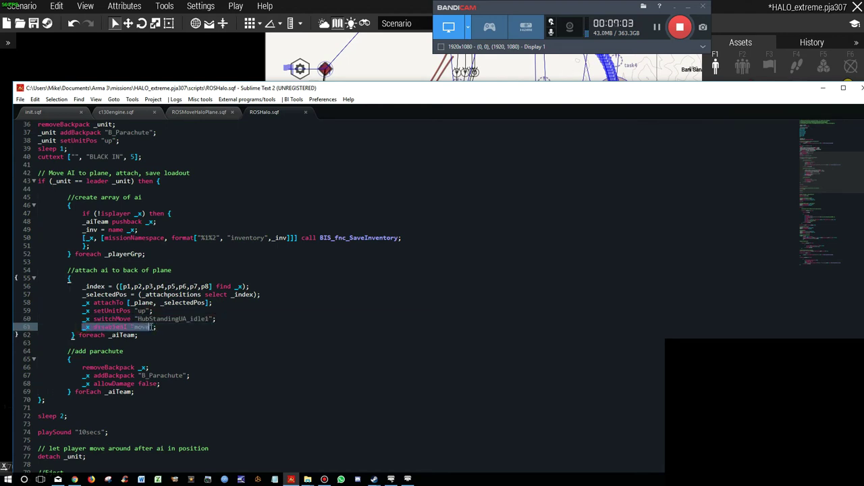
left_click_drag(158, 327, 107, 335)
triple_click(143, 327)
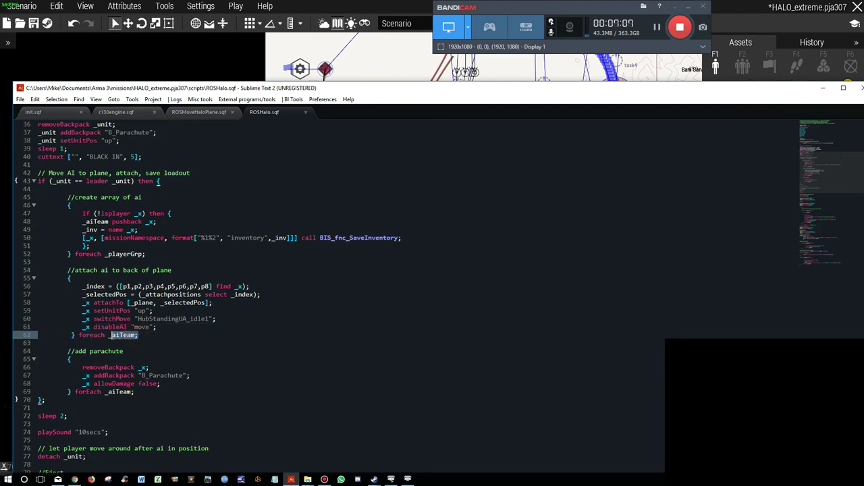
scroll(126, 341, "down", 2)
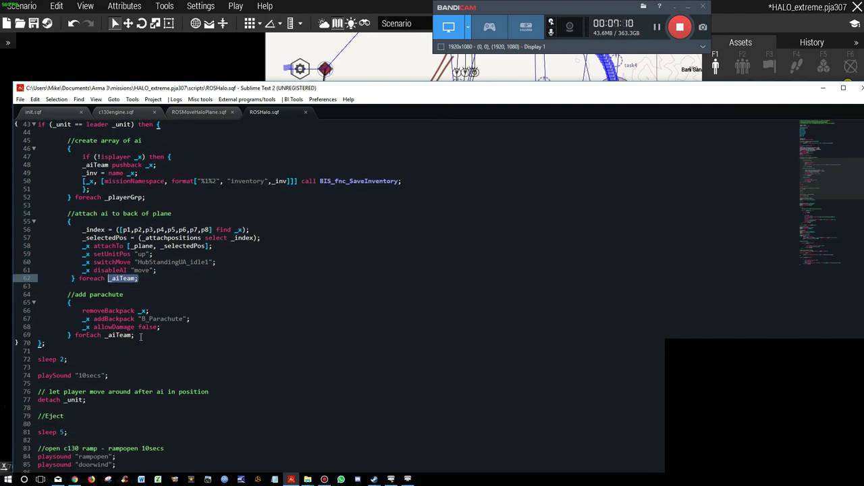
Highlight the removeBackpack, B_Parachute, allowDamage false and 10secs sound lines while explaining them
triple_click(101, 310)
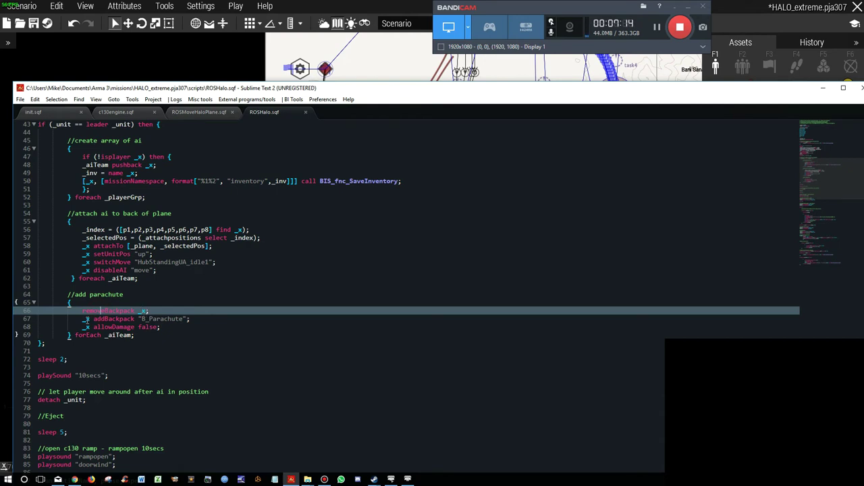
triple_click(86, 318)
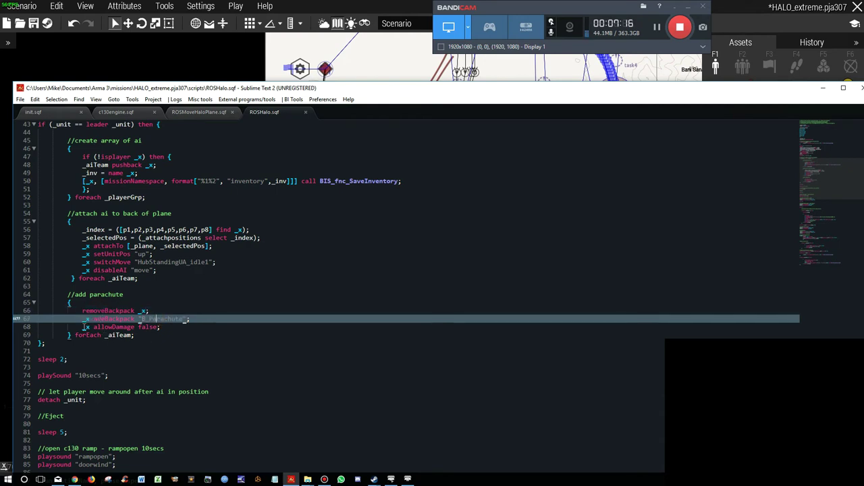
left_click_drag(83, 327, 161, 328)
scroll(152, 335, "down", 1)
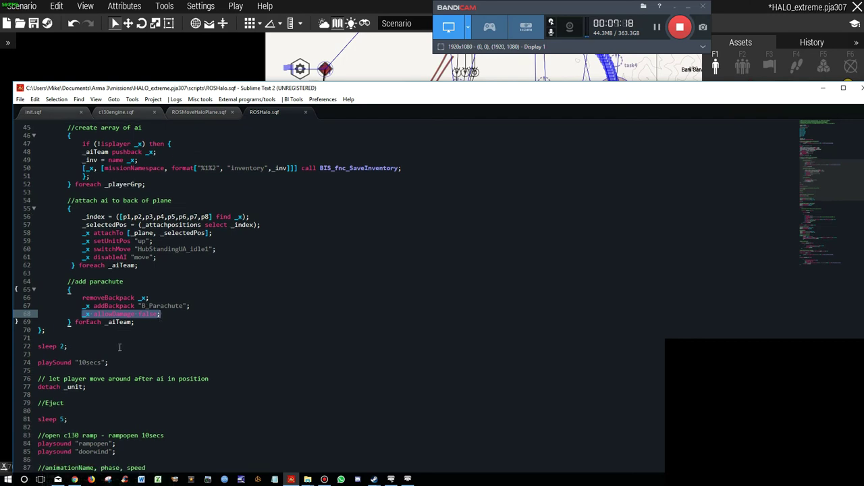
scroll(153, 335, "down", 2)
left_click(68, 310)
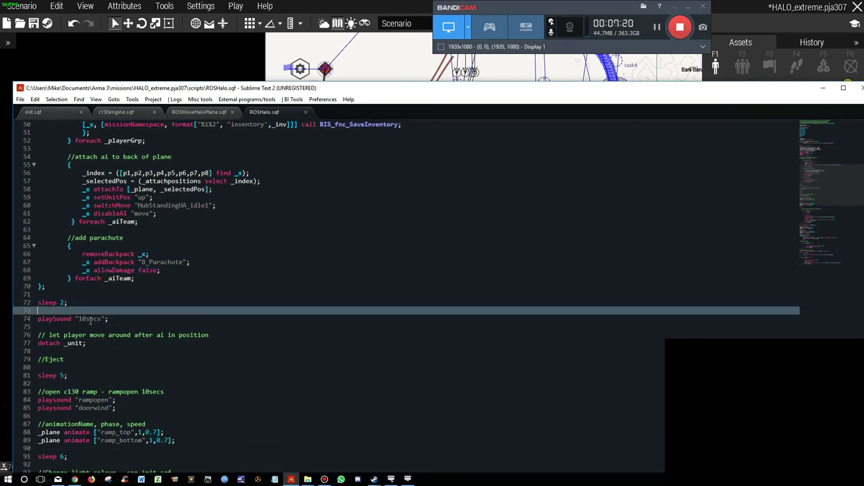
left_click_drag(118, 318, 37, 319)
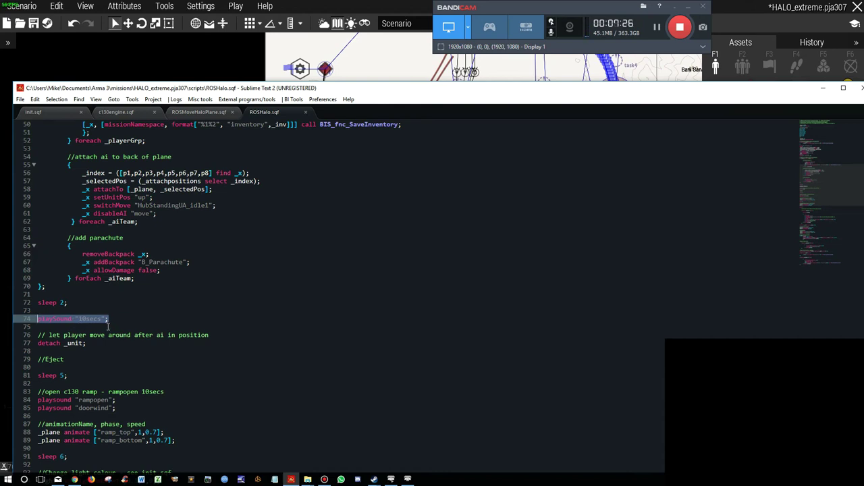
Review the detach _unit line, then select the //Eject comment line
scroll(114, 329, "down", 5)
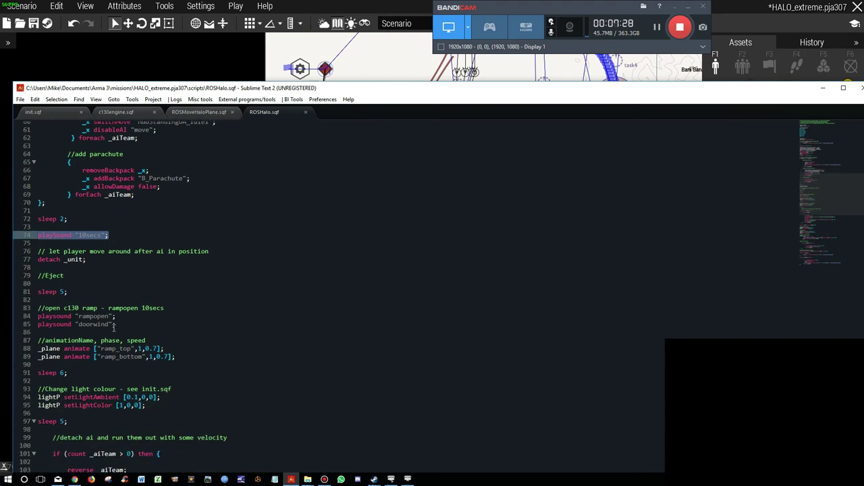
left_click_drag(90, 229, 30, 229)
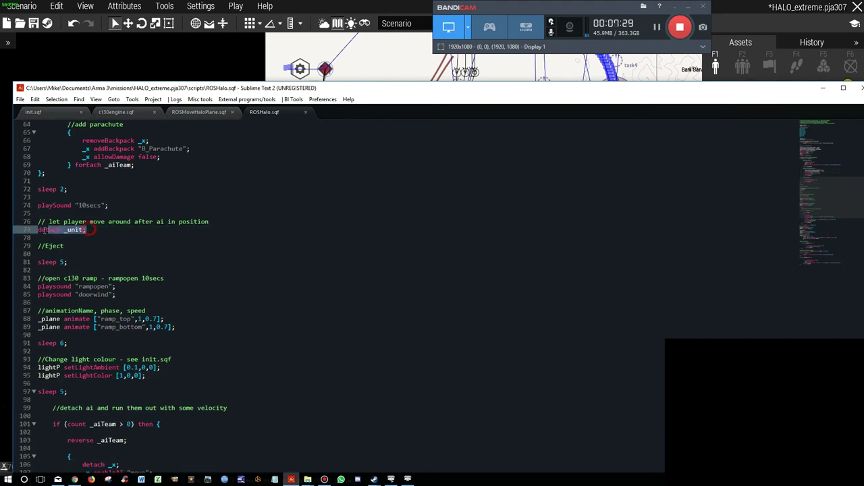
left_click(89, 229)
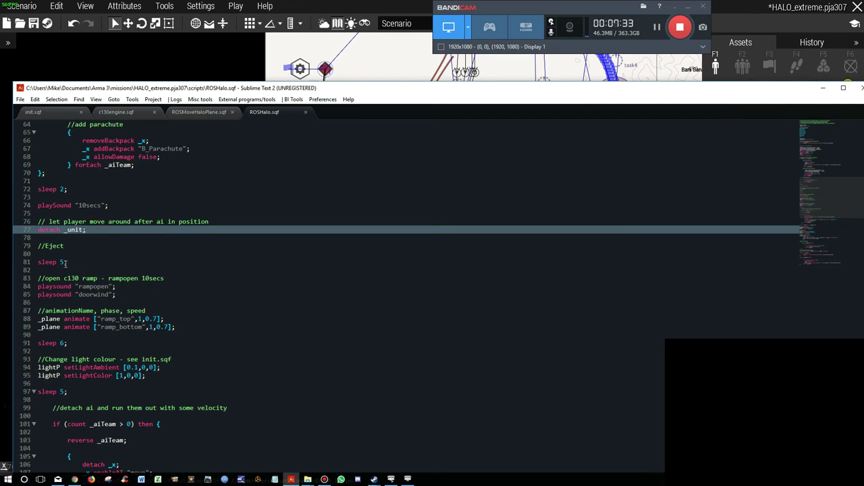
scroll(65, 263, "down", 2)
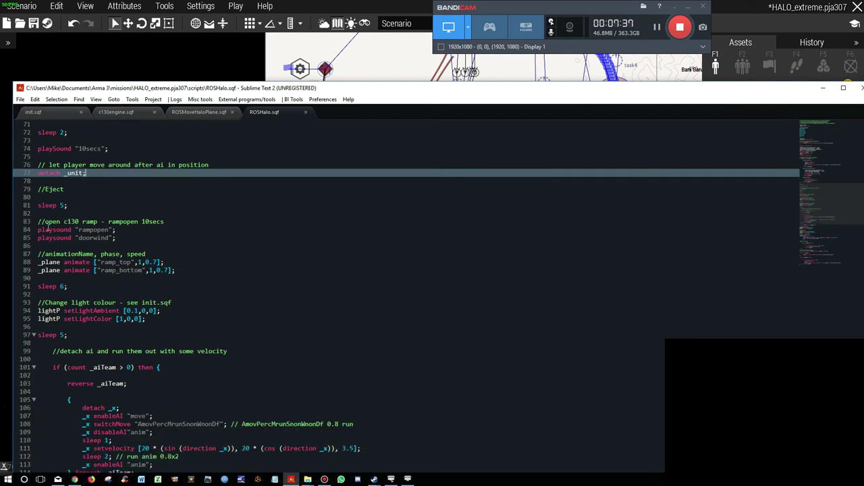
triple_click(65, 189)
Delete the leftover blank lines so sleep 5; follows the detach line, and save ROSHalo.sqf
key("Delete")
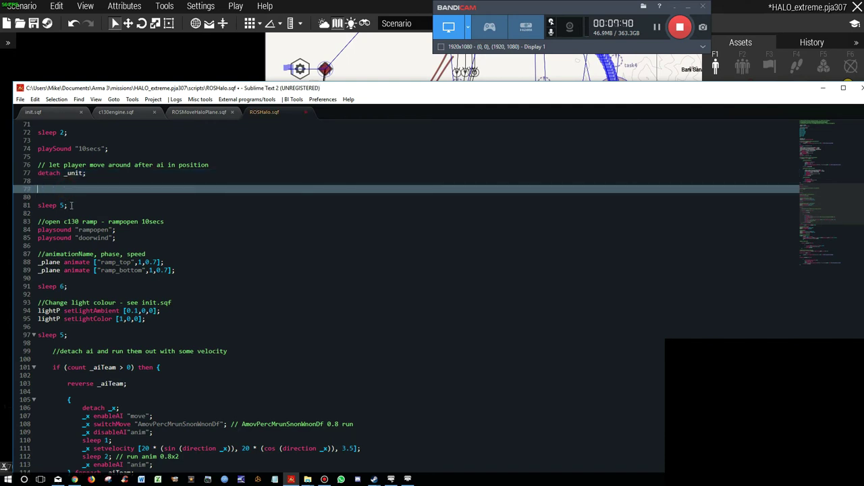
key("Delete")
key("Delete")
right_click(253, 120)
left_click(270, 120)
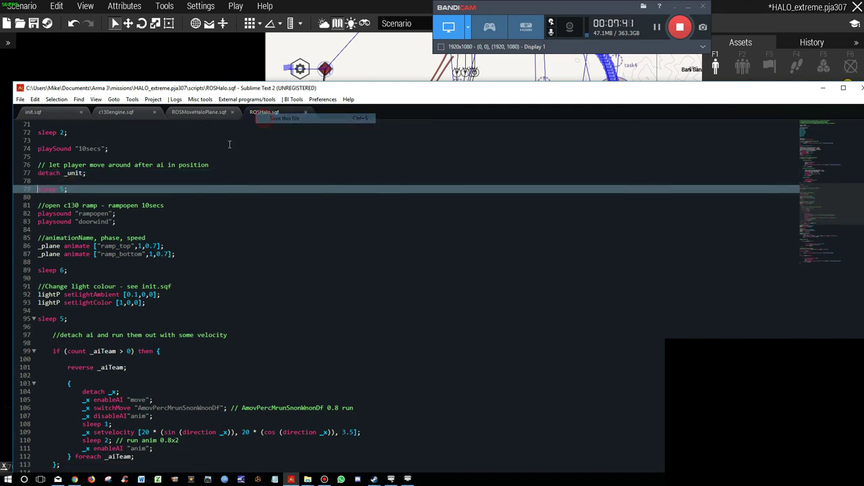
Highlight the word doorwind on the playsound line, then bring up File Explorer
key("Home")
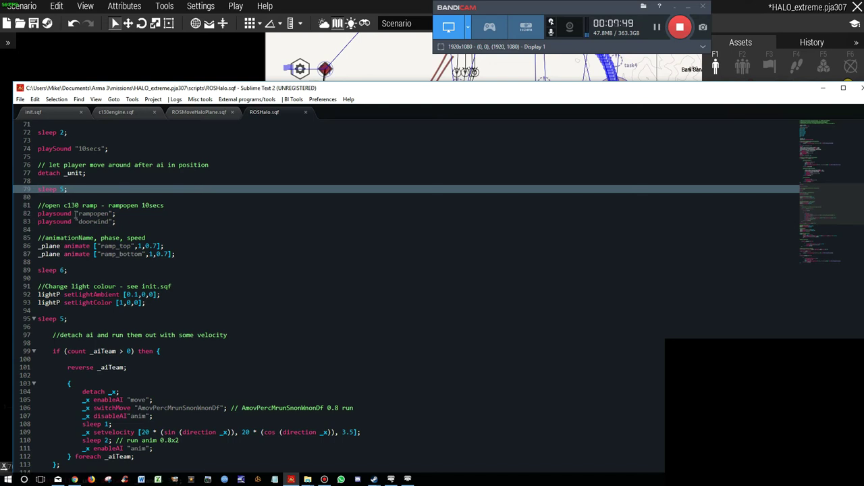
double_click(96, 214)
double_click(96, 223)
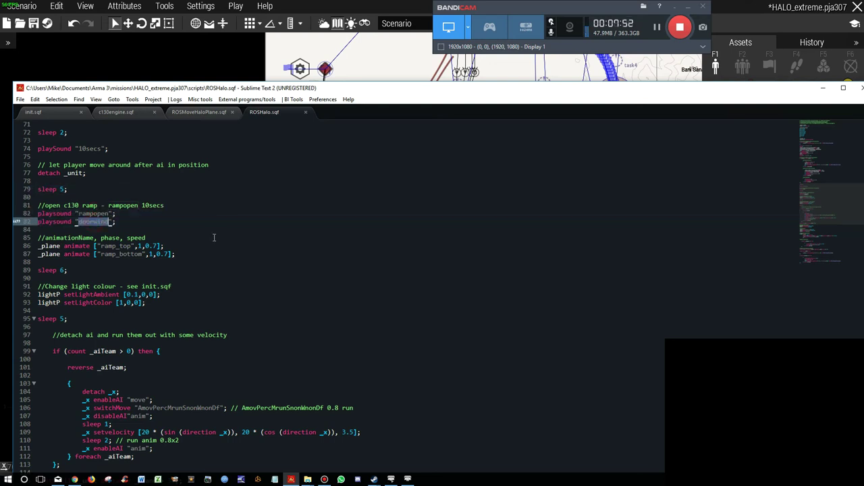
left_click(307, 479)
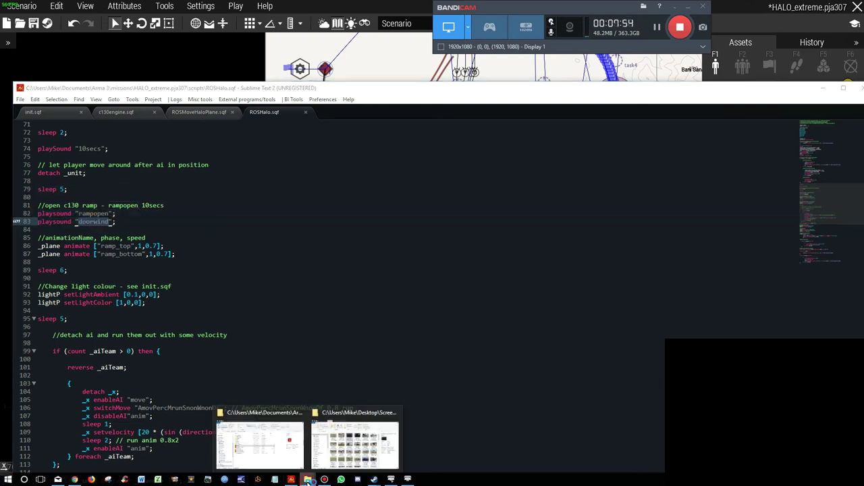
Load dooropenwind.ogg from the HALO_extreme.pja307 Sound folder into Cool Edit Pro
left_click(289, 458)
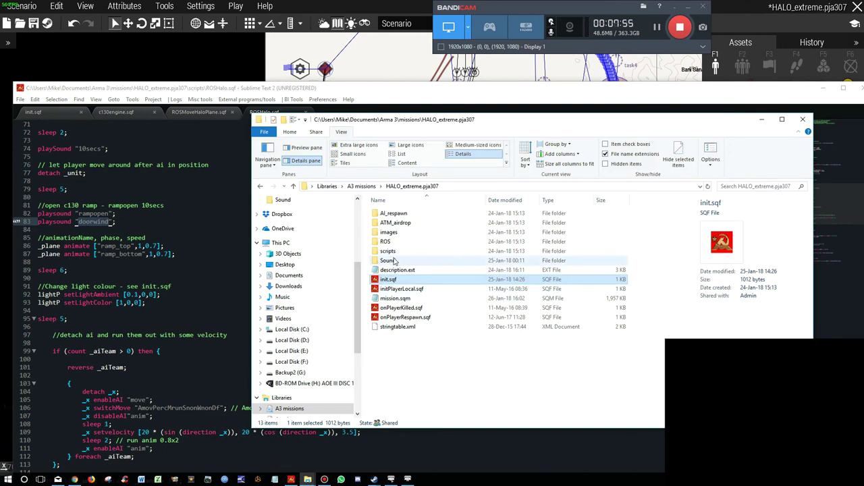
double_click(395, 261)
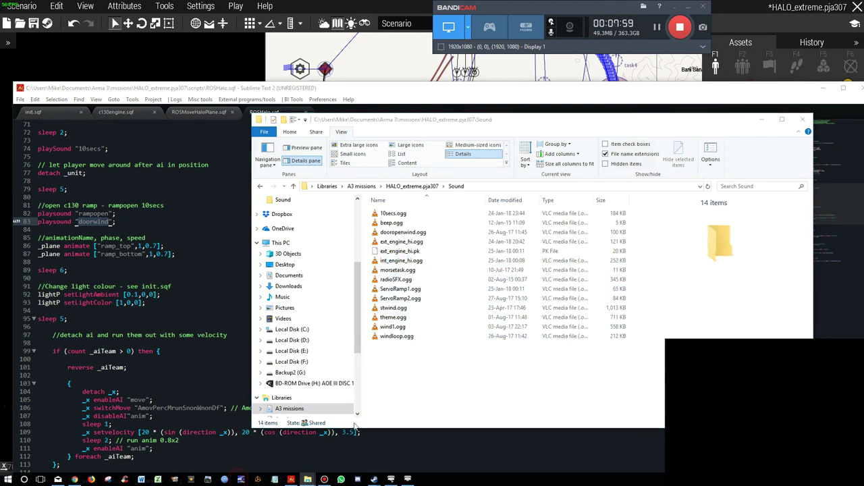
left_click(451, 364)
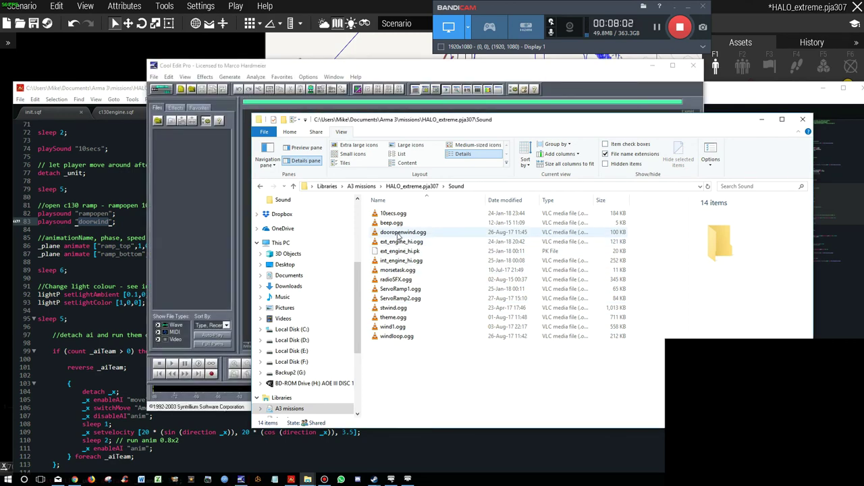
left_click_drag(398, 234, 208, 208)
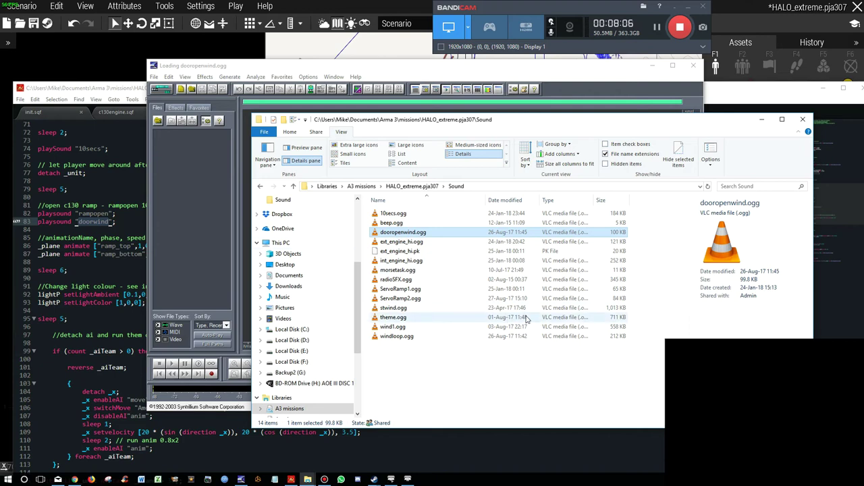
left_click(264, 67)
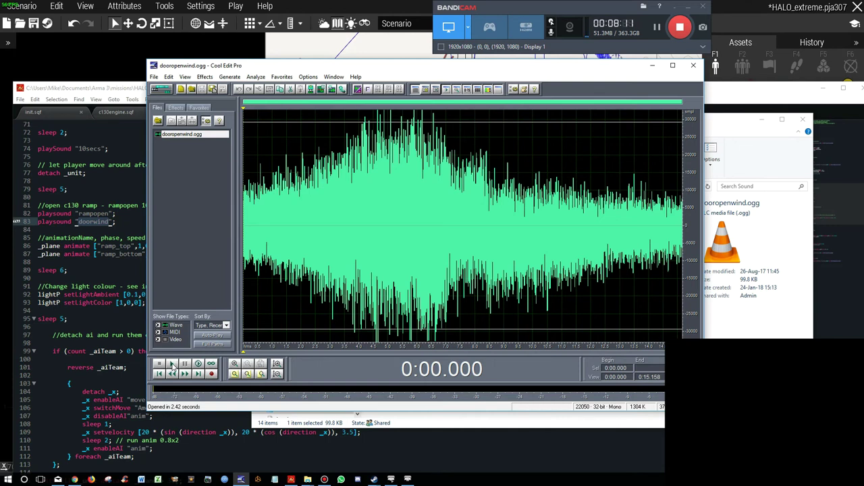
Preview dooropenwind.ogg, select from about 5.87 s to the end, then close Cool Edit Pro
left_click(172, 364)
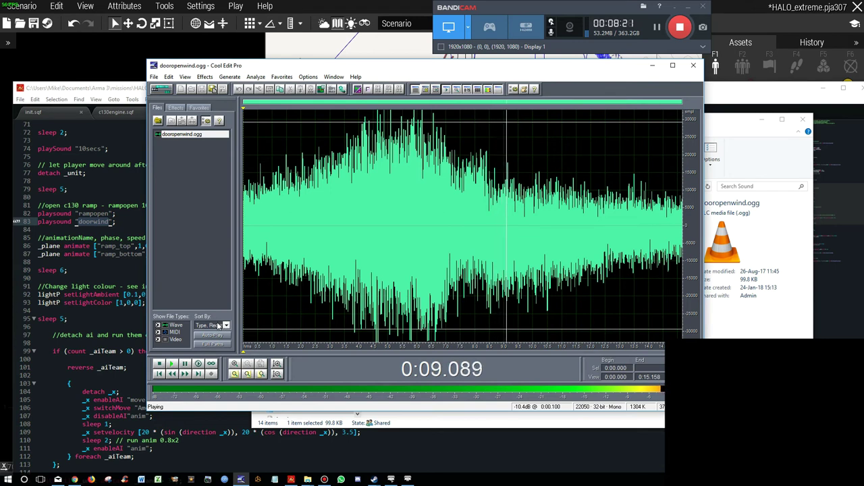
left_click(160, 365)
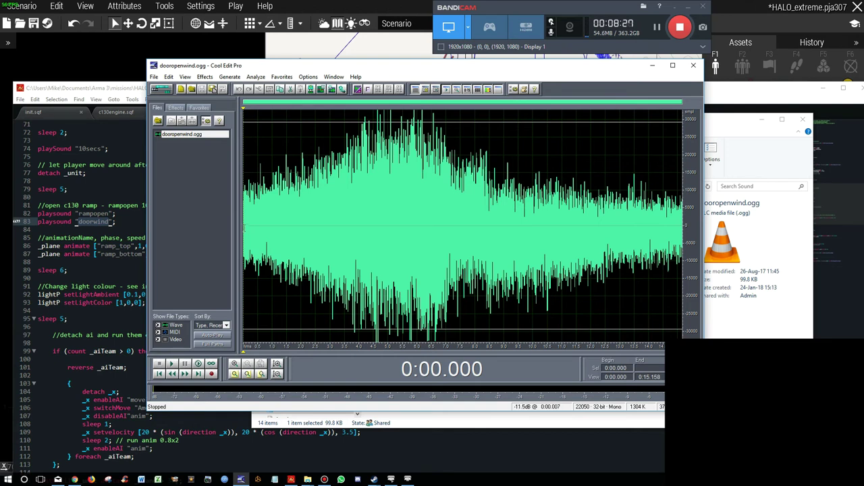
left_click_drag(244, 227, 418, 205)
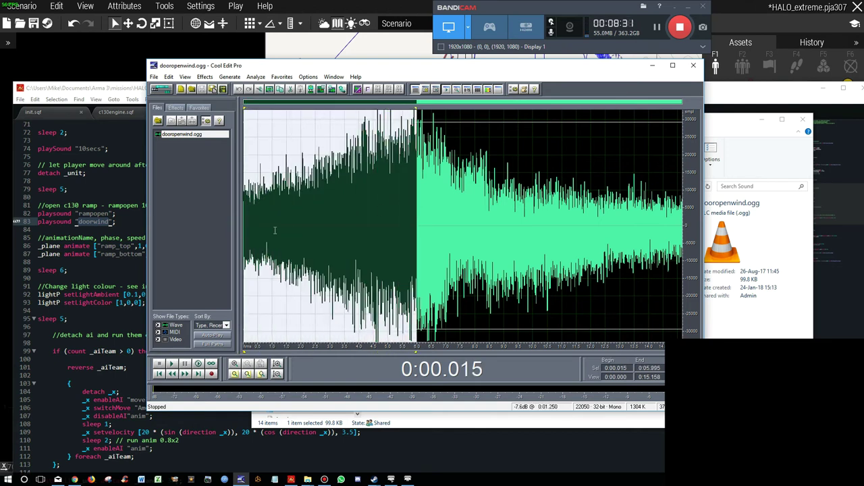
left_click(253, 225)
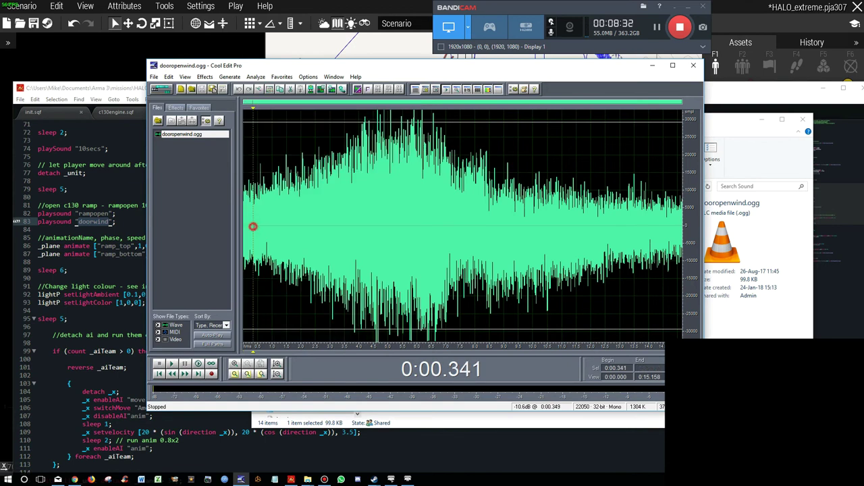
left_click(413, 226)
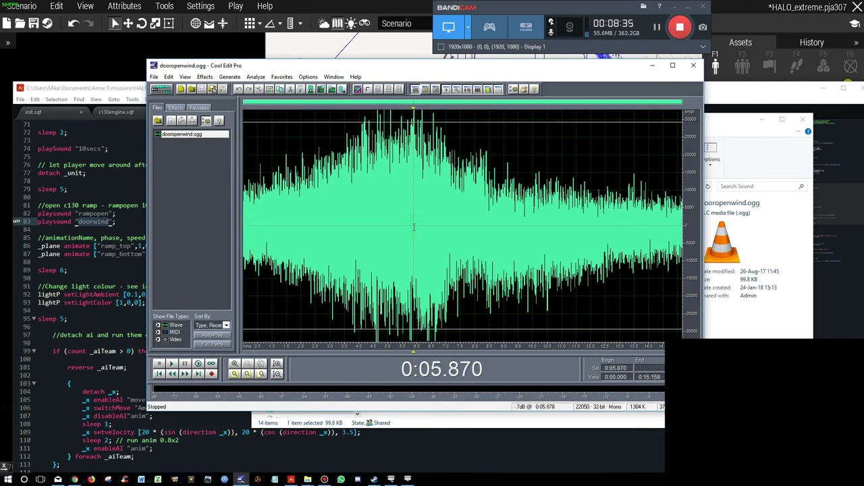
key("shift+End")
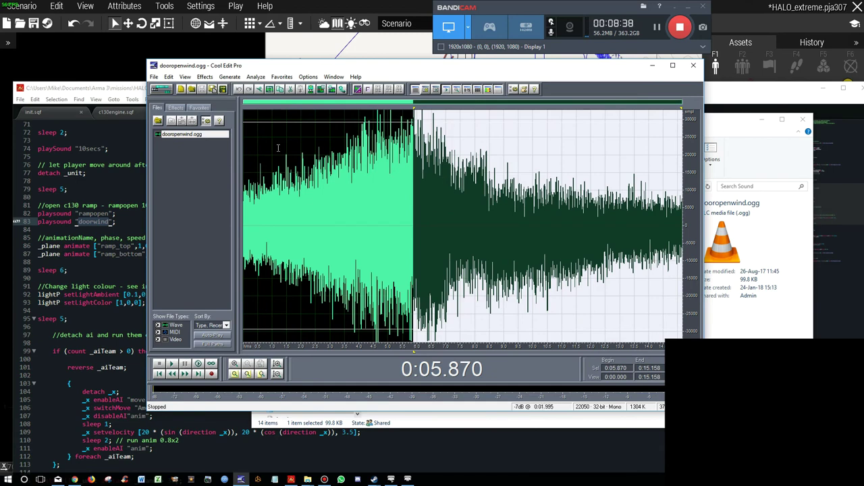
left_click(694, 65)
Back in ROSHalo.sqf, highlight the rampopen playsound line and the ramp_top animate line
left_click(150, 236)
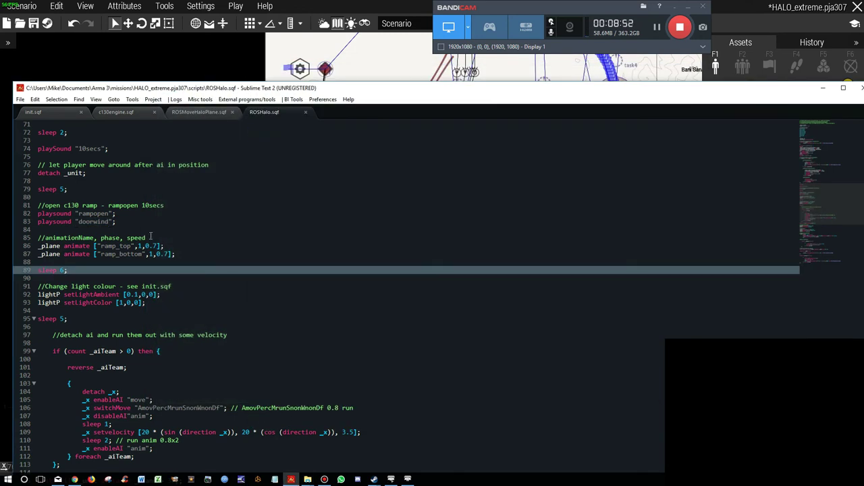
double_click(101, 214)
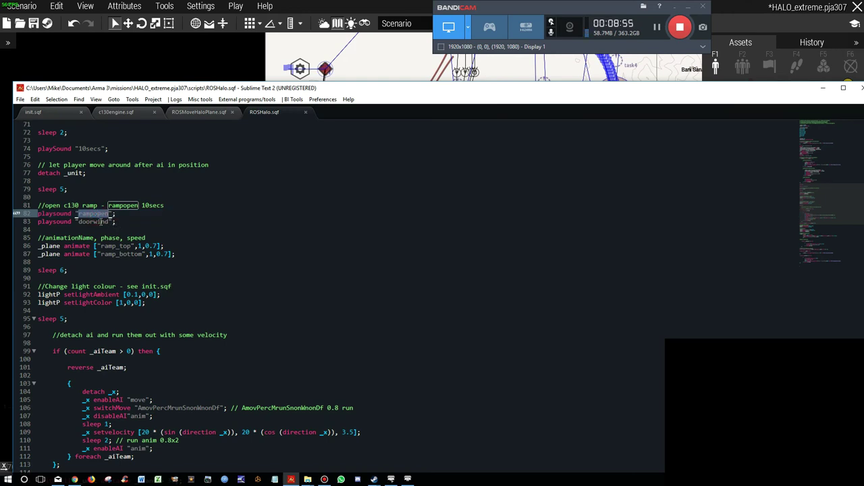
left_click(38, 242)
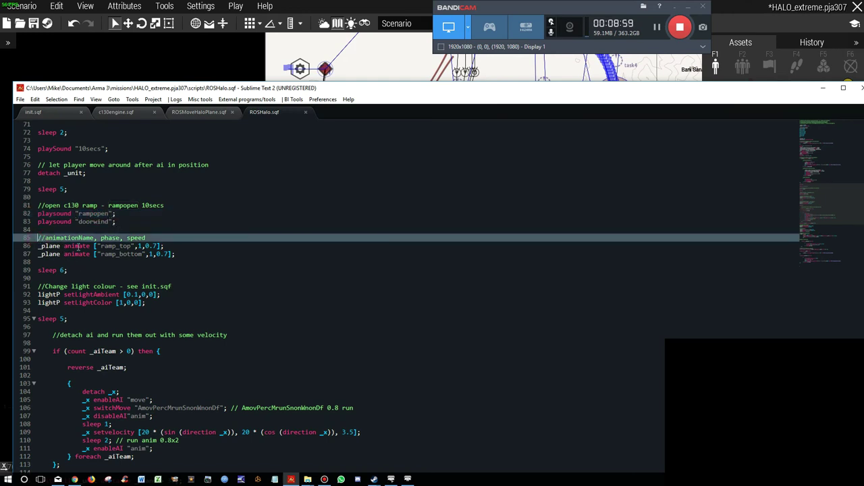
double_click(54, 213)
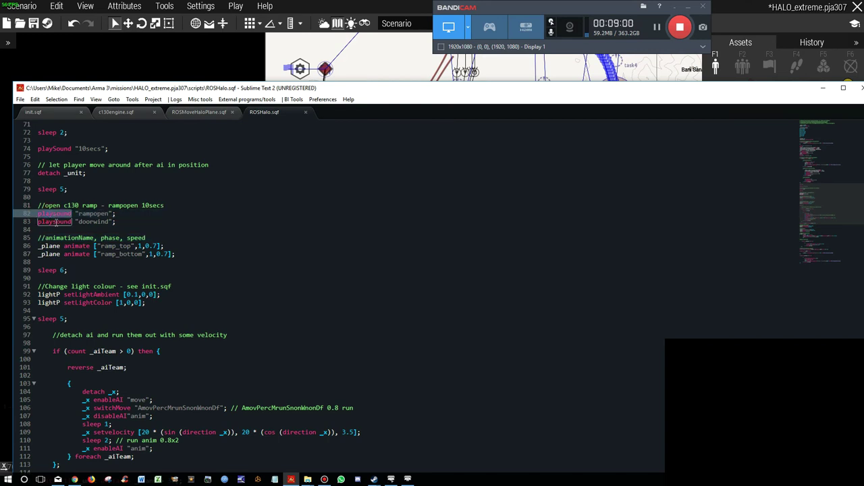
left_click(56, 230)
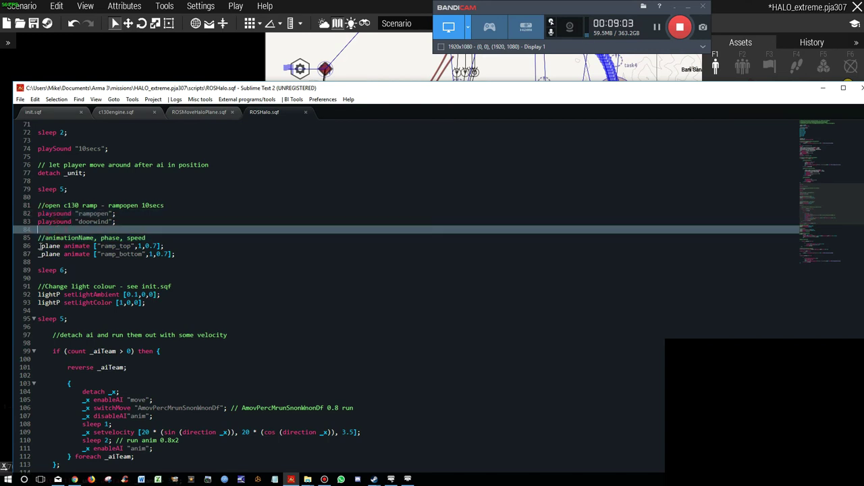
left_click_drag(39, 245, 165, 246)
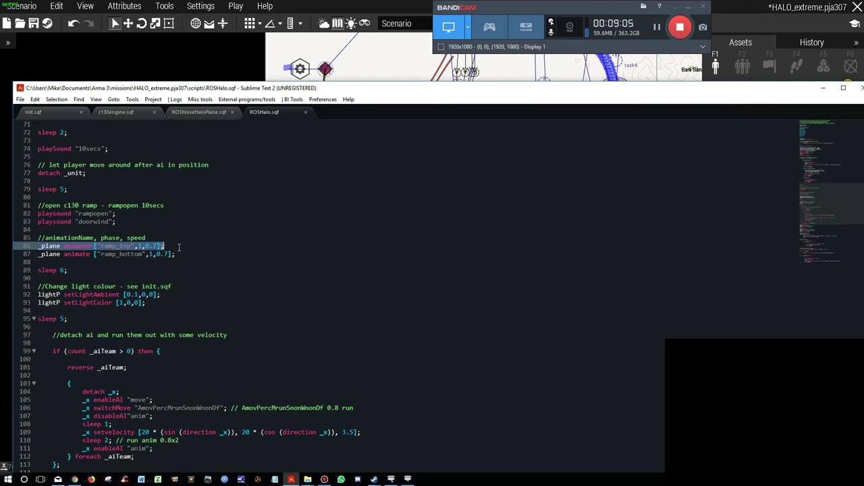
left_click(50, 215)
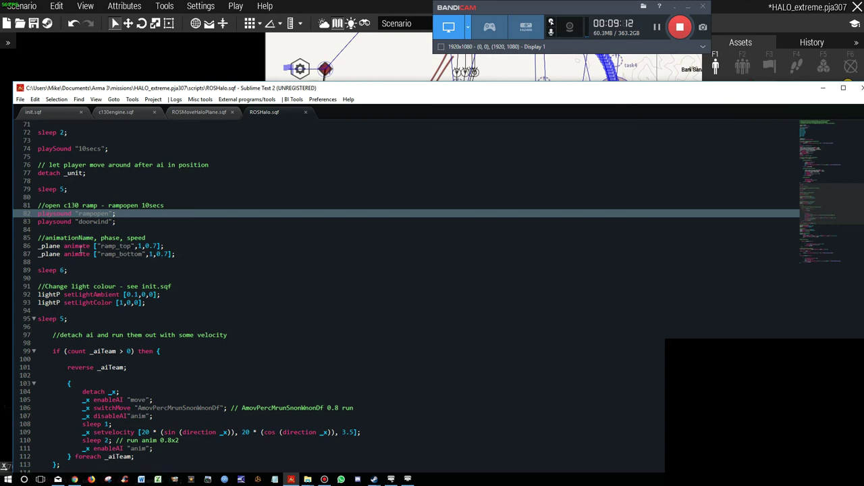
Review the ramp_bottom phase value, the light colour comment and the sleep 6 pause
left_click(120, 247)
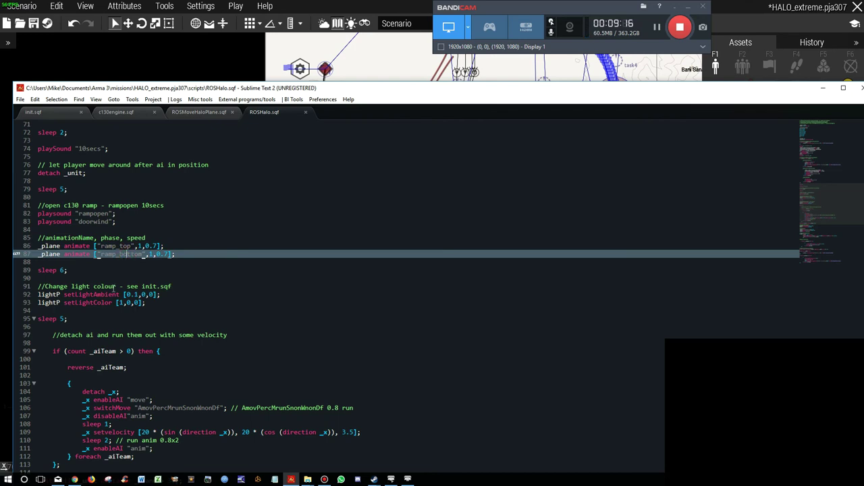
double_click(140, 247)
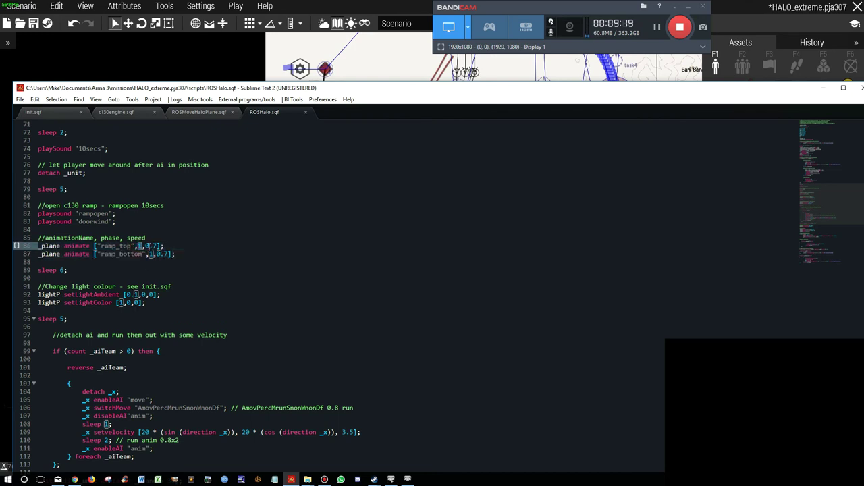
type("1")
left_click(142, 247)
left_click(160, 287)
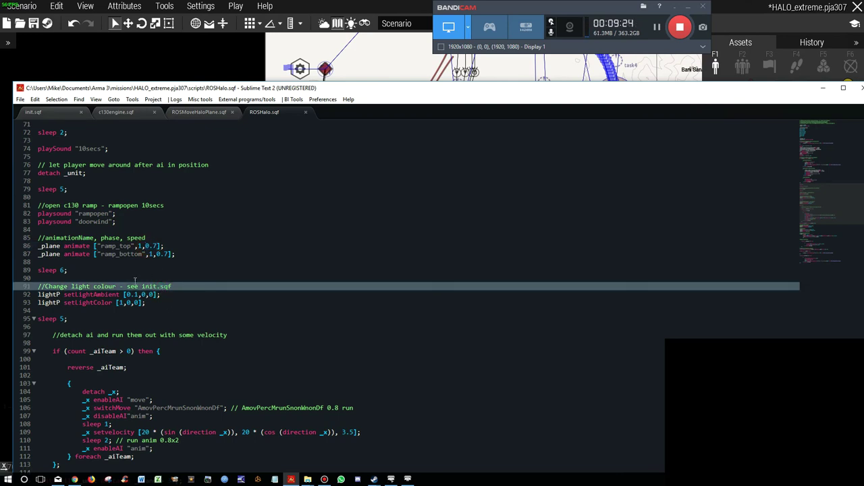
left_click(67, 270)
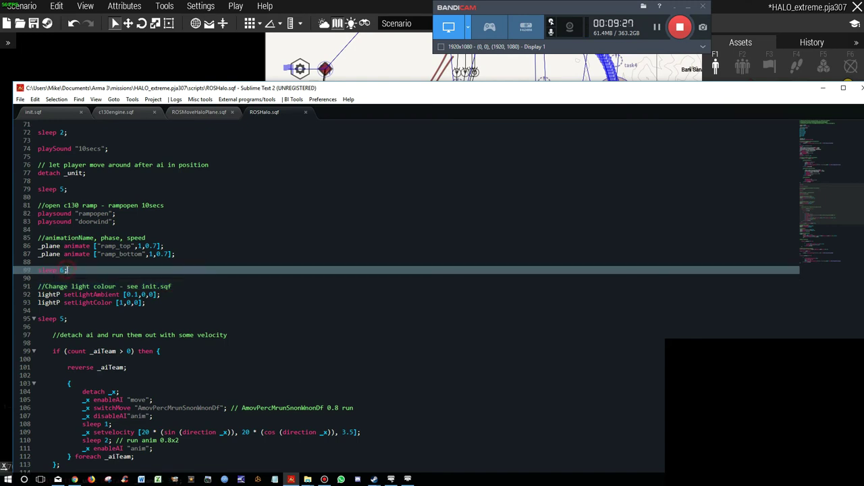
scroll(76, 272, "down", 2)
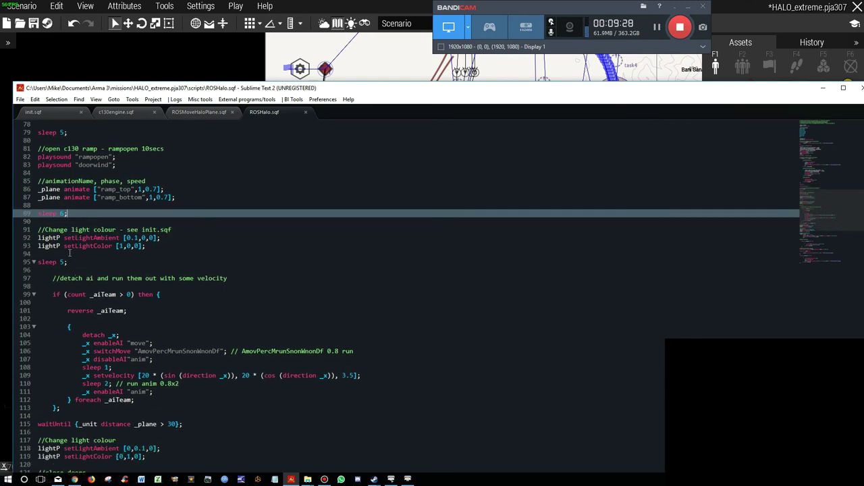
left_click_drag(39, 238, 162, 238)
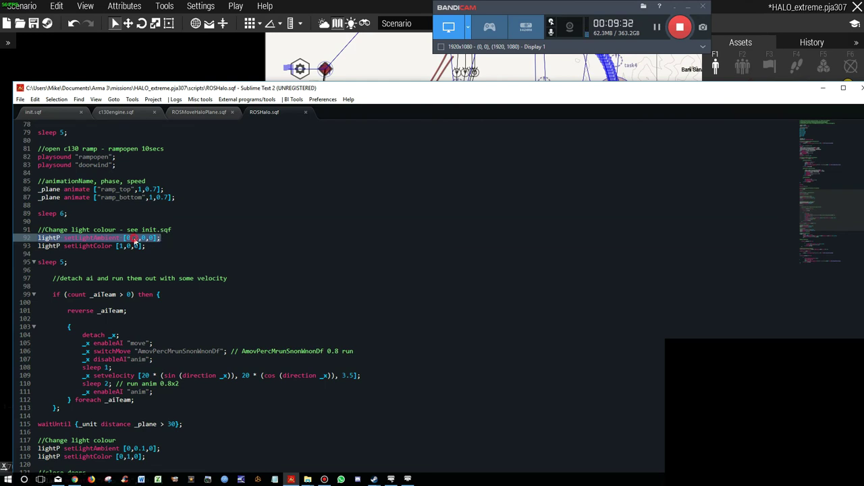
left_click(133, 239)
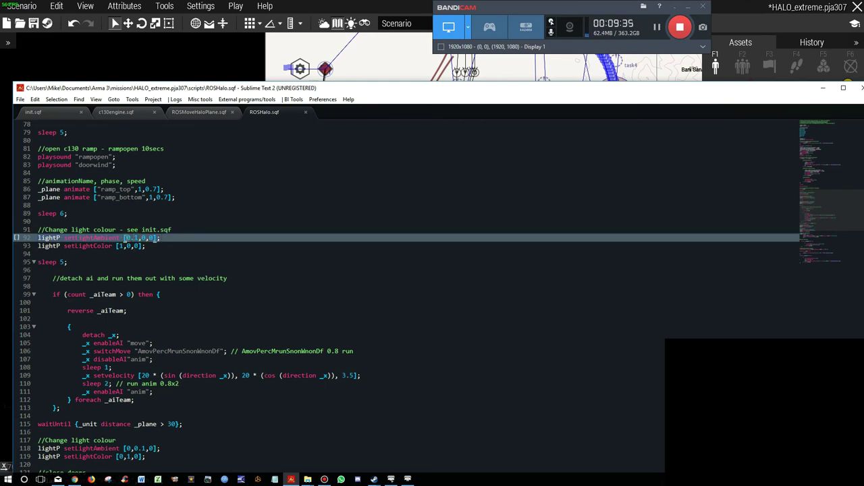
left_click_drag(125, 238, 139, 238)
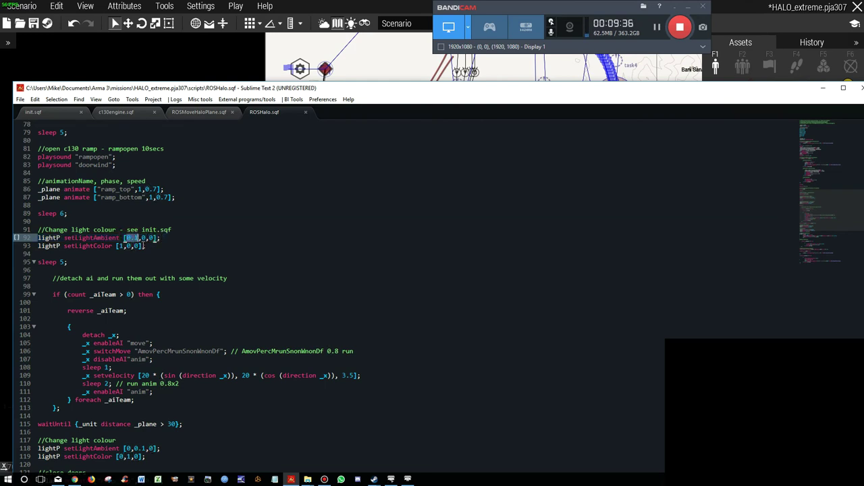
triple_click(155, 239)
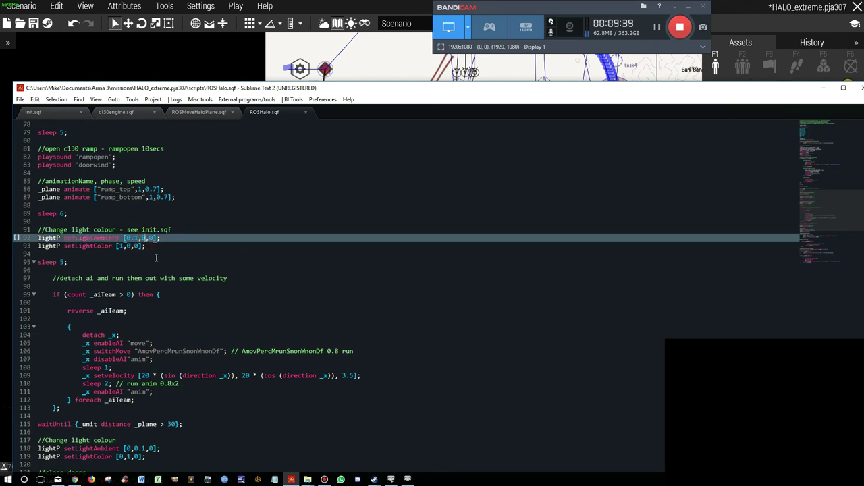
triple_click(81, 247)
double_click(119, 246)
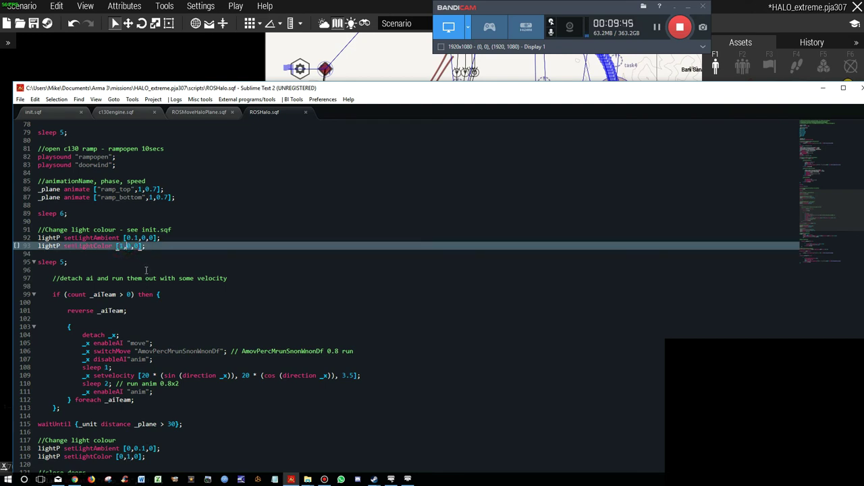
scroll(92, 264, "down", 2)
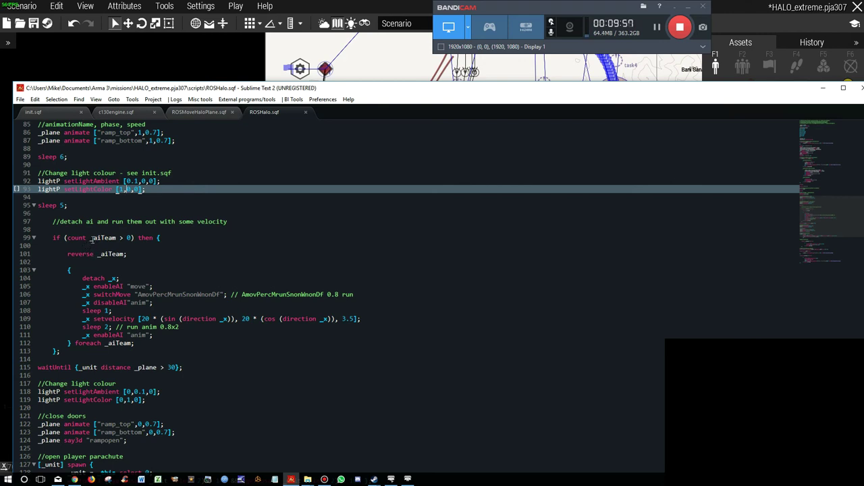
double_click(103, 238)
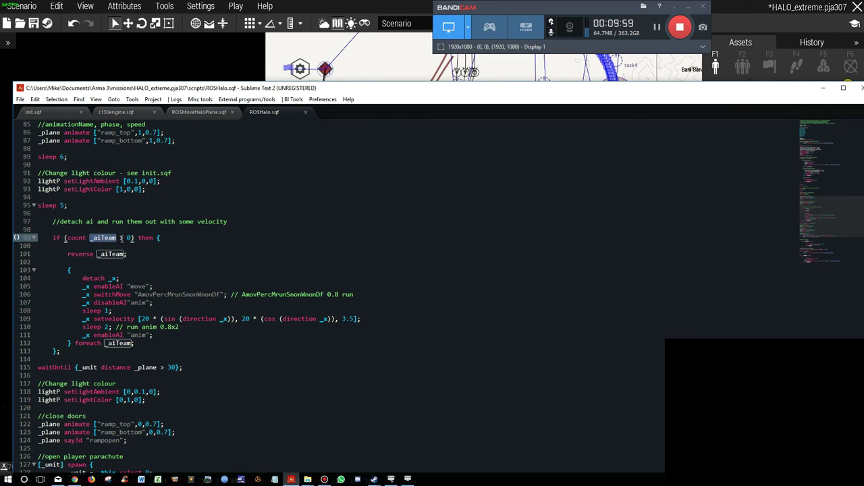
triple_click(127, 238)
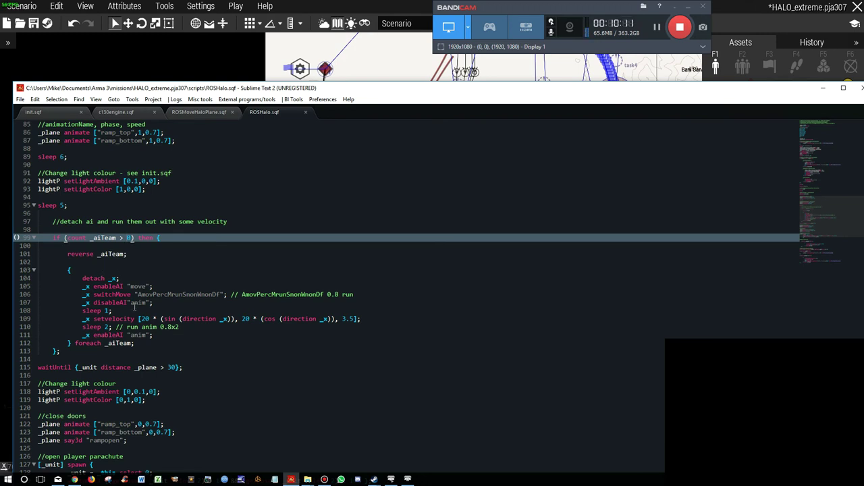
left_click_drag(82, 278, 119, 278)
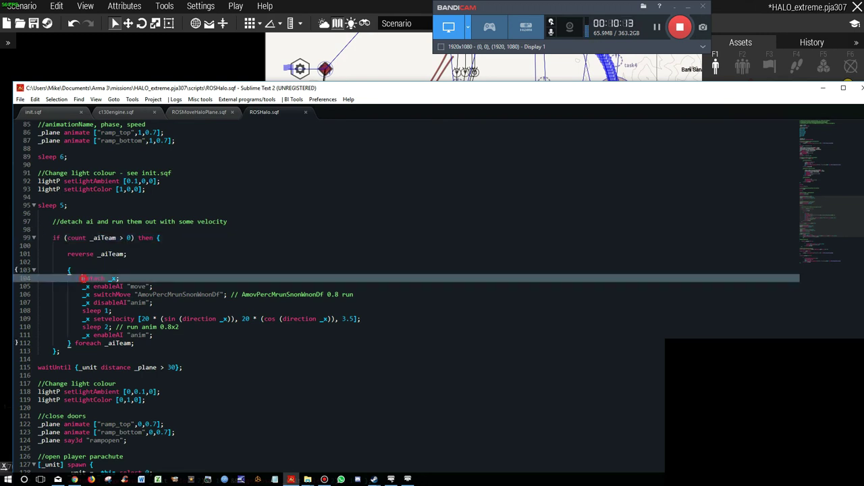
double_click(118, 343)
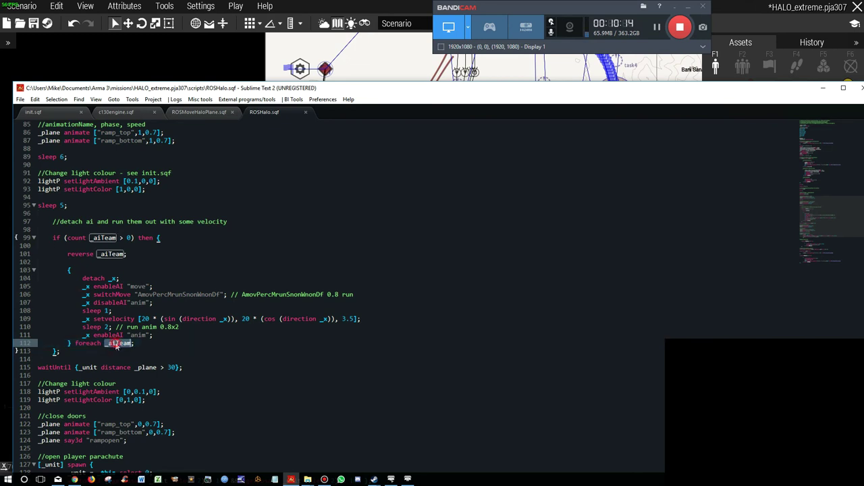
triple_click(120, 276)
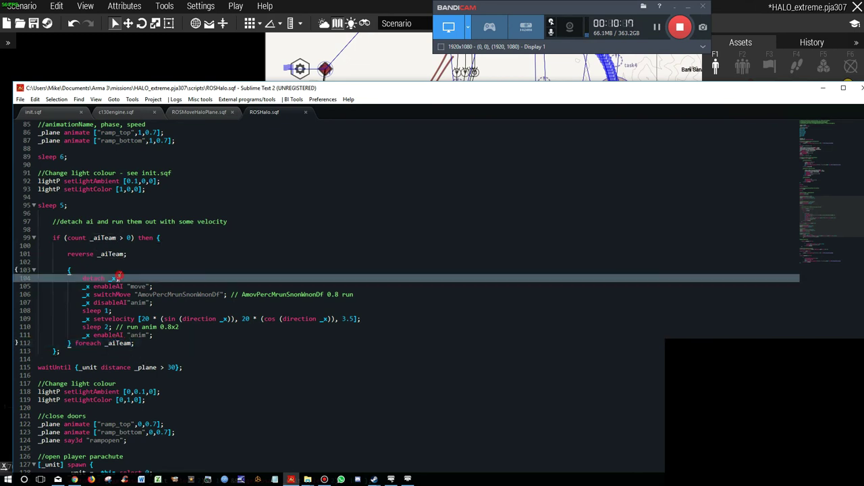
triple_click(137, 286)
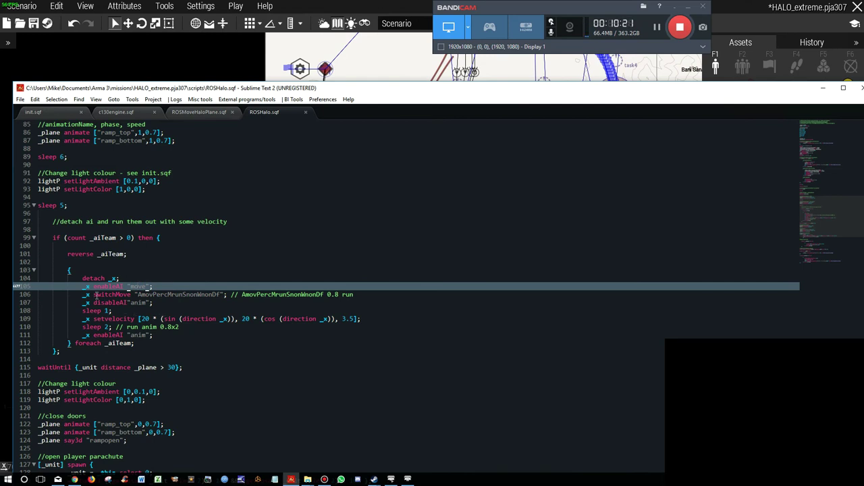
double_click(154, 296)
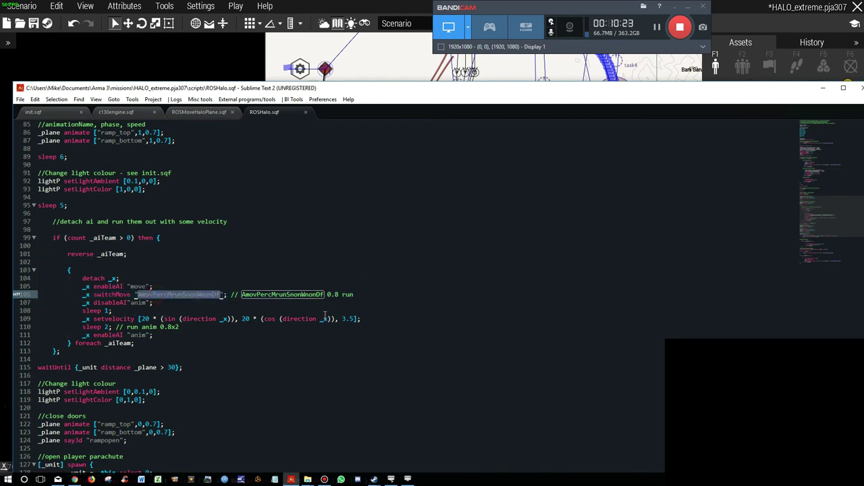
left_click_drag(327, 295, 339, 295)
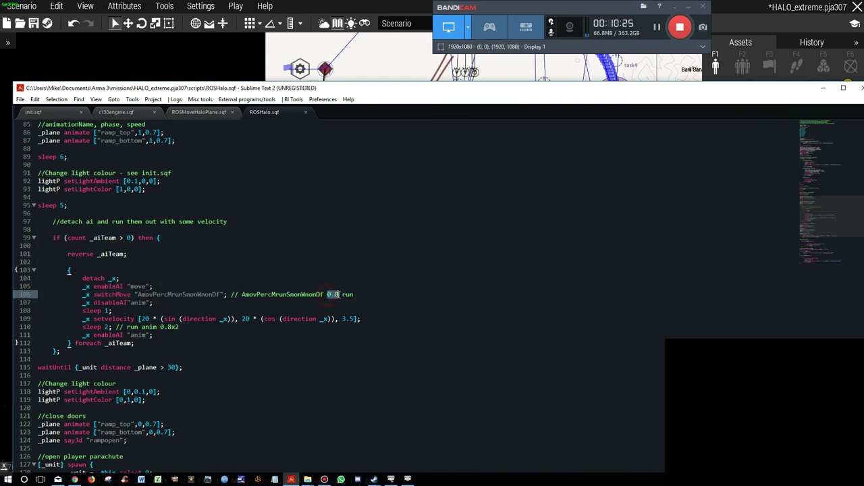
triple_click(183, 287)
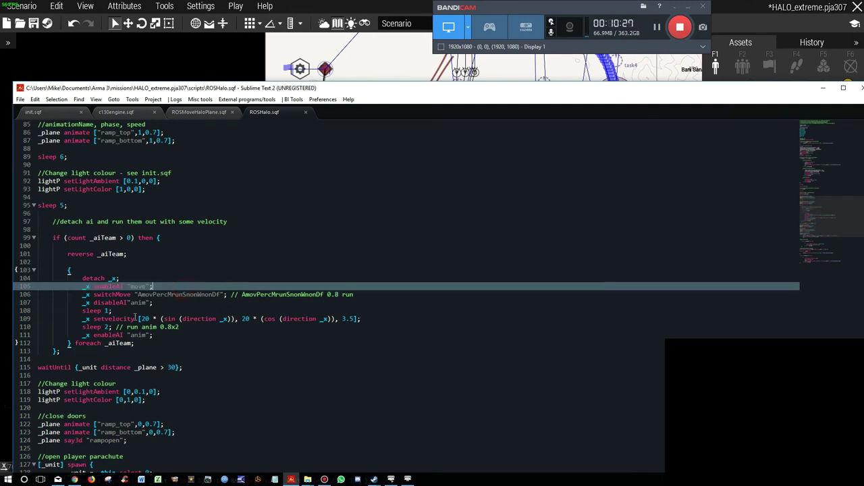
double_click(137, 303)
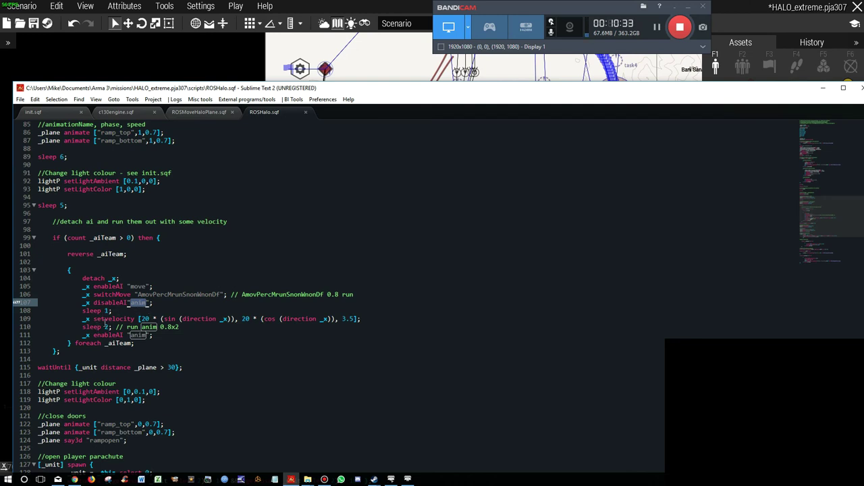
mouse_move(83, 319)
left_mouse_down()
mouse_move(380, 324)
mouse_move(371, 319)
left_mouse_up()
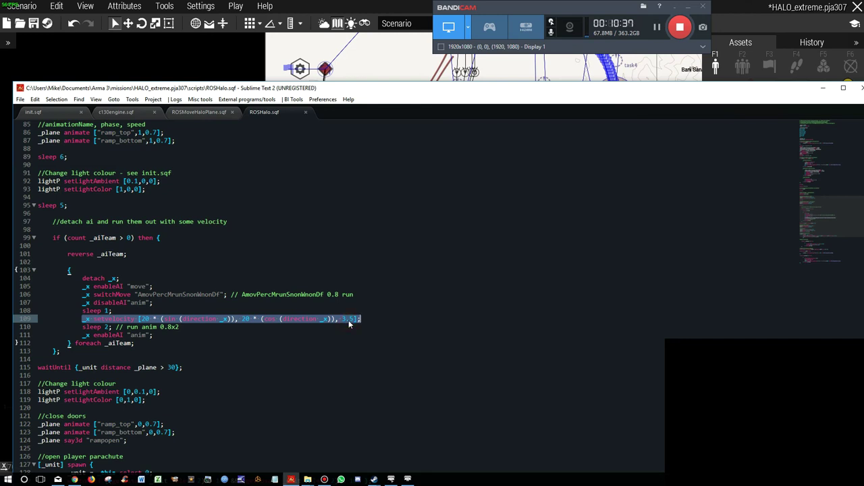
left_click(343, 320)
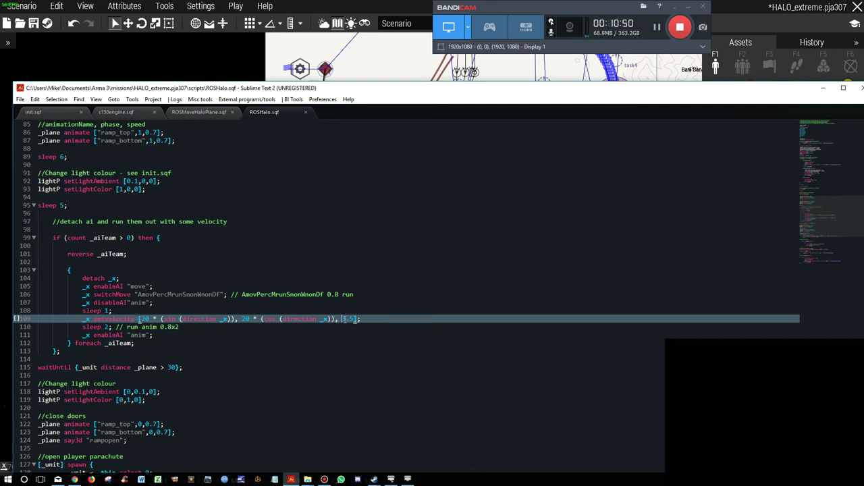
type("3")
left_click_drag(341, 320, 357, 320)
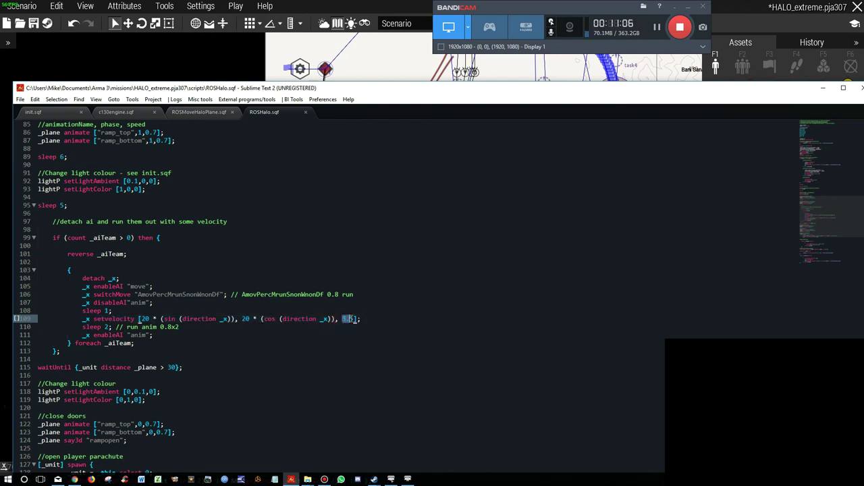
left_click(82, 327)
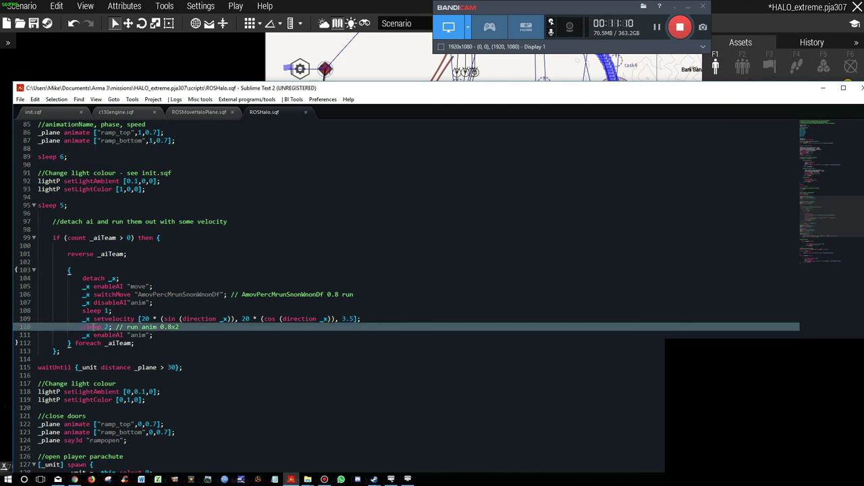
left_click(84, 336)
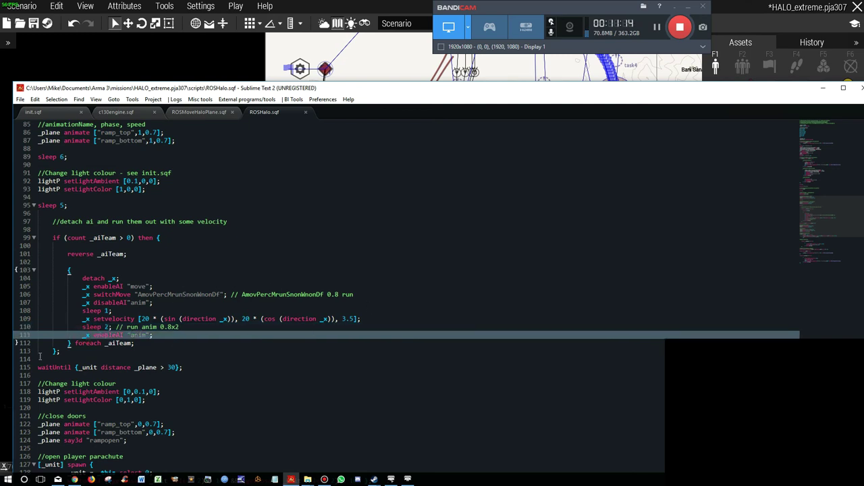
double_click(159, 295)
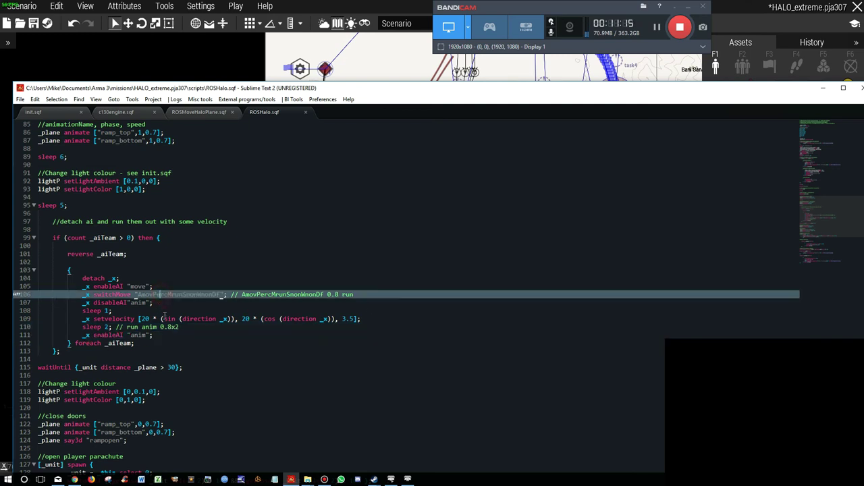
left_click(242, 320)
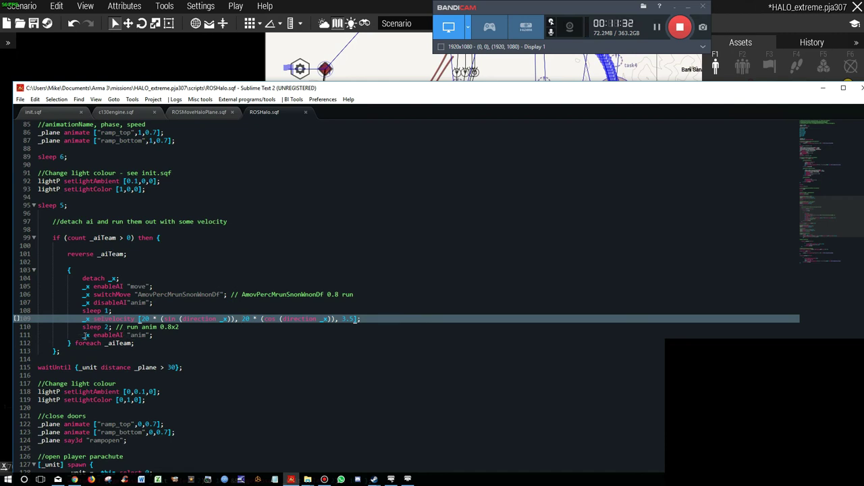
left_click_drag(154, 335, 82, 335)
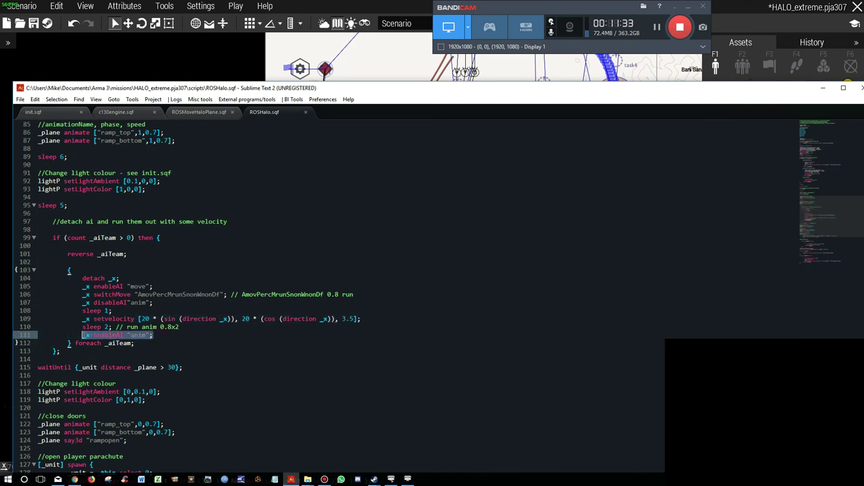
left_click(125, 353)
left_click(135, 343)
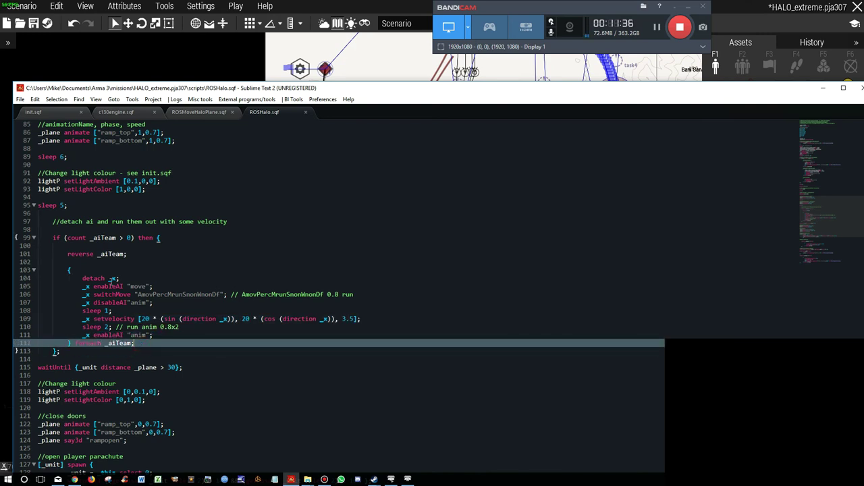
scroll(85, 308, "down", 2)
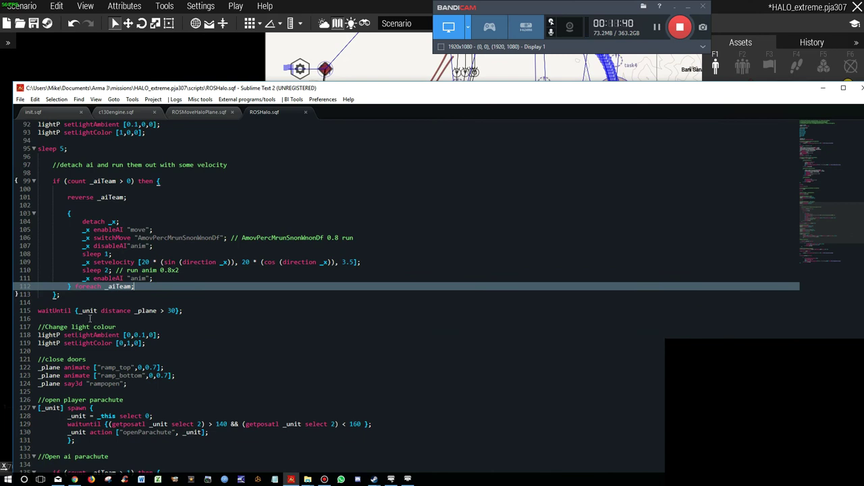
left_click(83, 311)
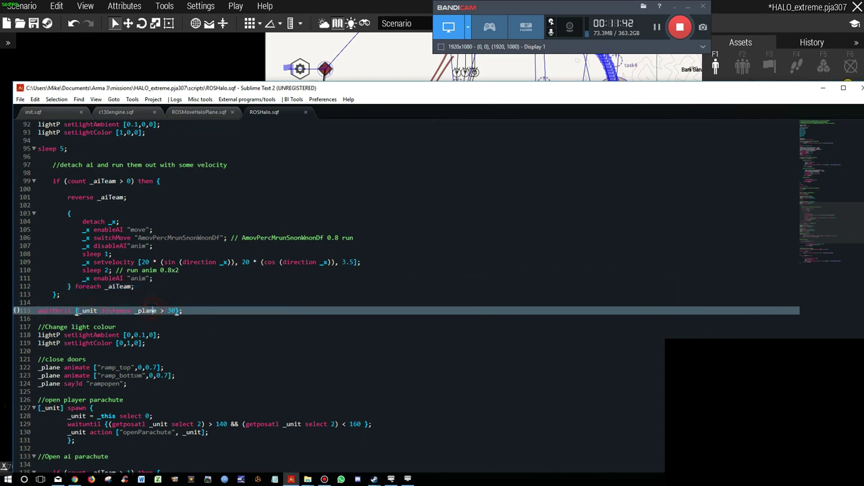
left_click(145, 318)
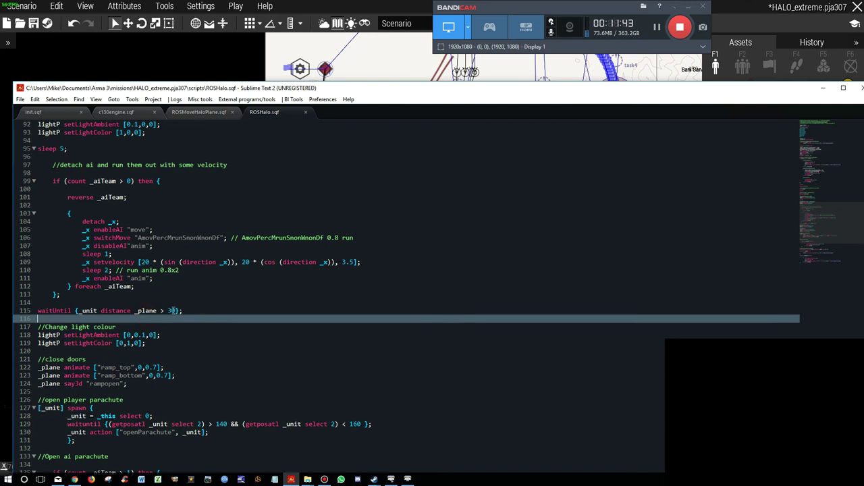
double_click(173, 311)
scroll(201, 294, "down", 2)
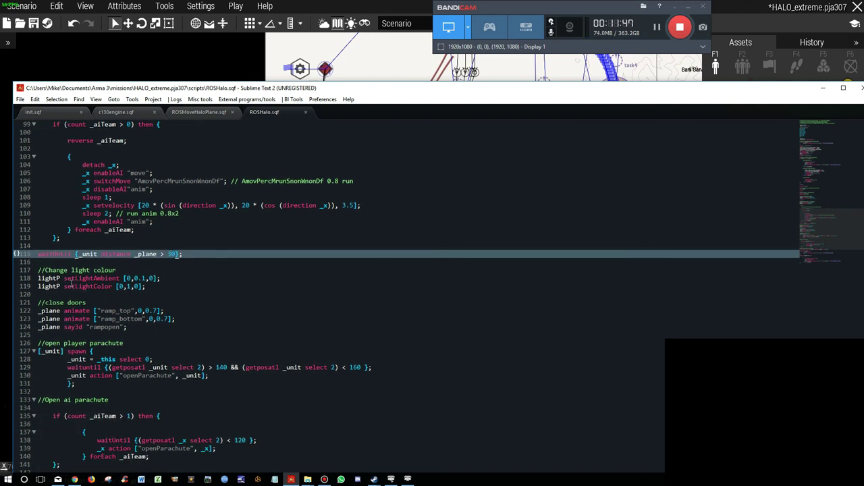
left_click_drag(156, 286, 38, 278)
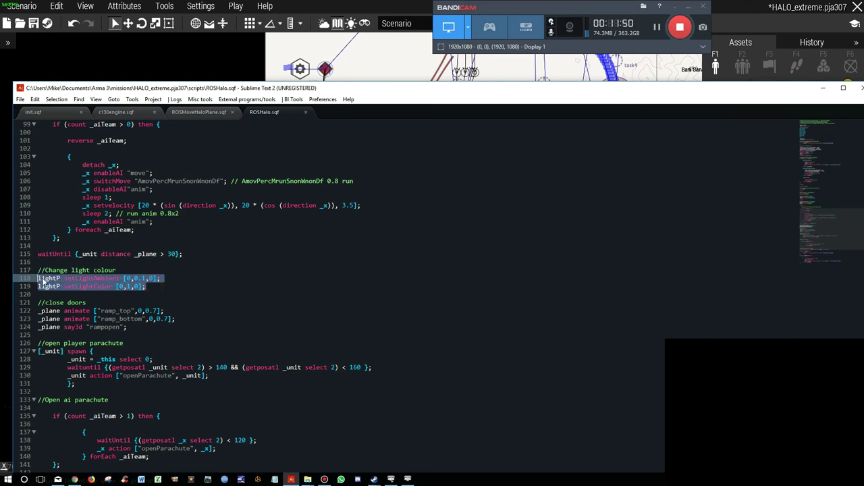
left_click(138, 289)
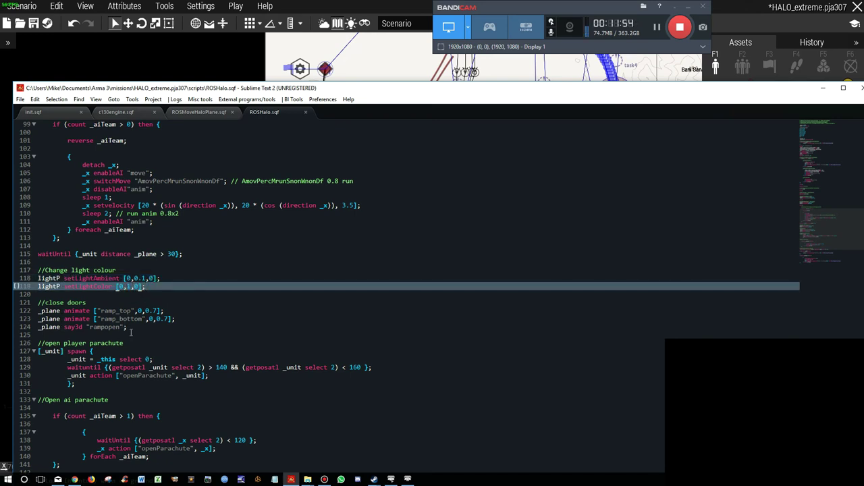
left_click_drag(132, 331, 35, 312)
scroll(118, 329, "down", 2)
scroll(118, 328, "down", 2)
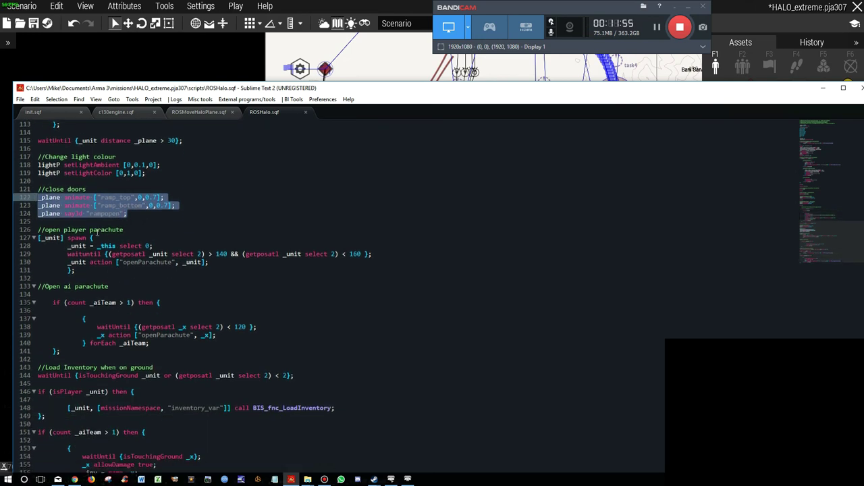
left_click(90, 215)
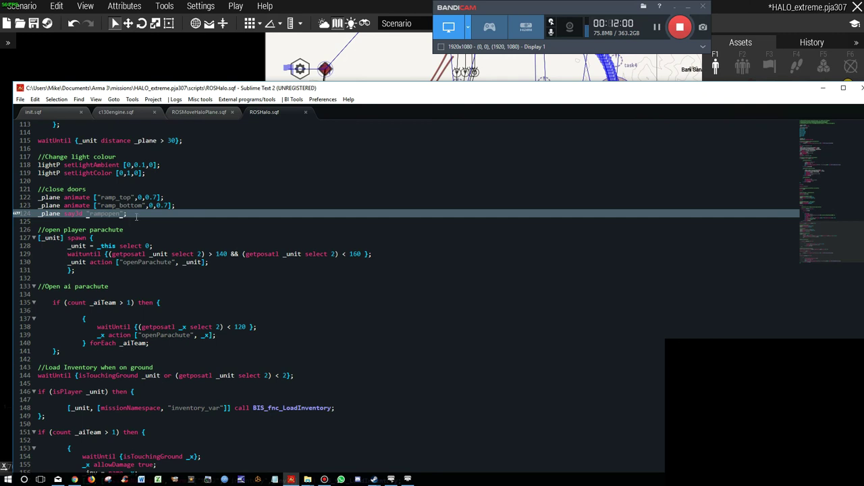
left_click(135, 214)
left_click(127, 229)
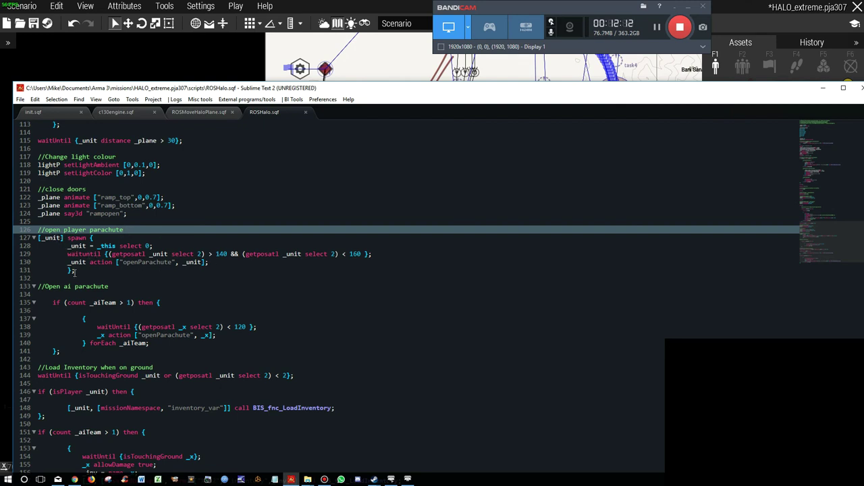
left_click_drag(78, 271, 67, 271)
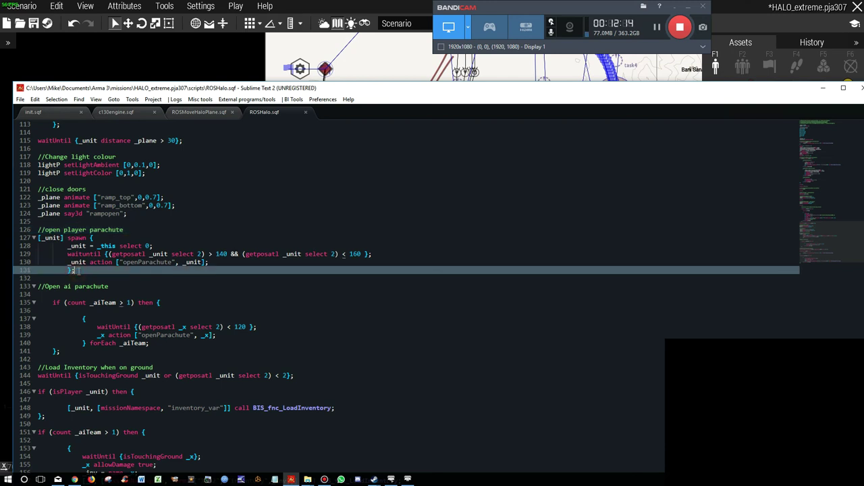
left_click(80, 270)
double_click(51, 237)
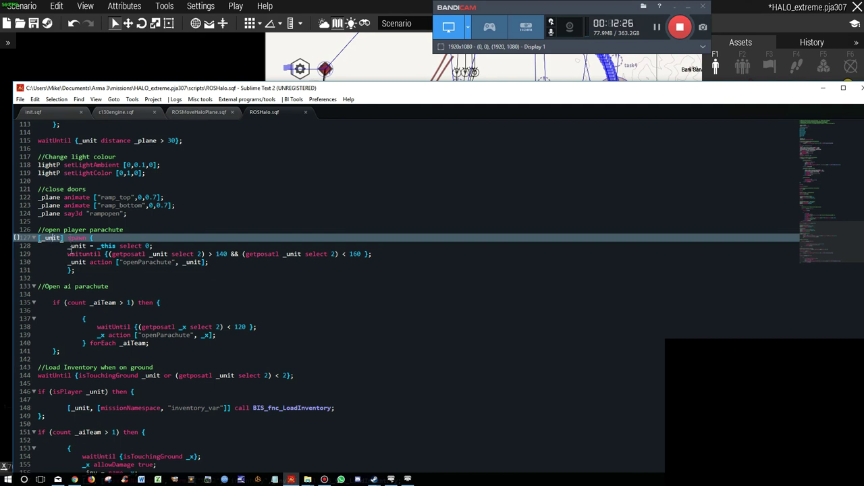
left_click_drag(69, 248, 216, 268)
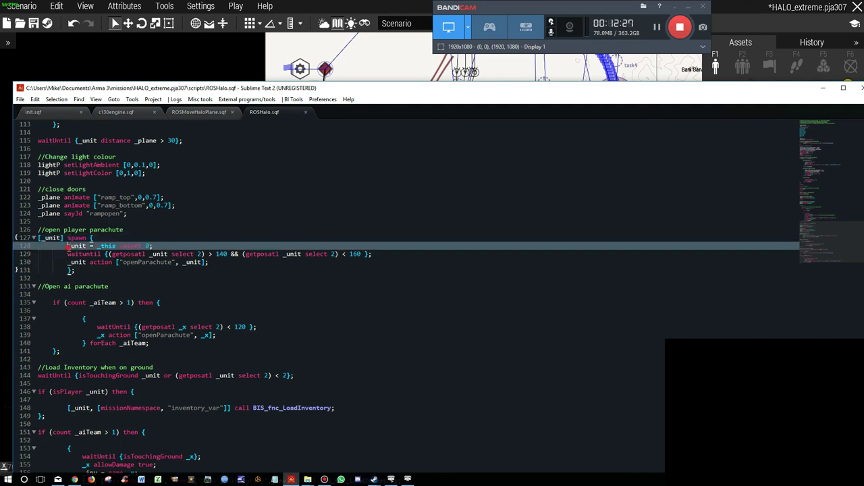
left_click(217, 268)
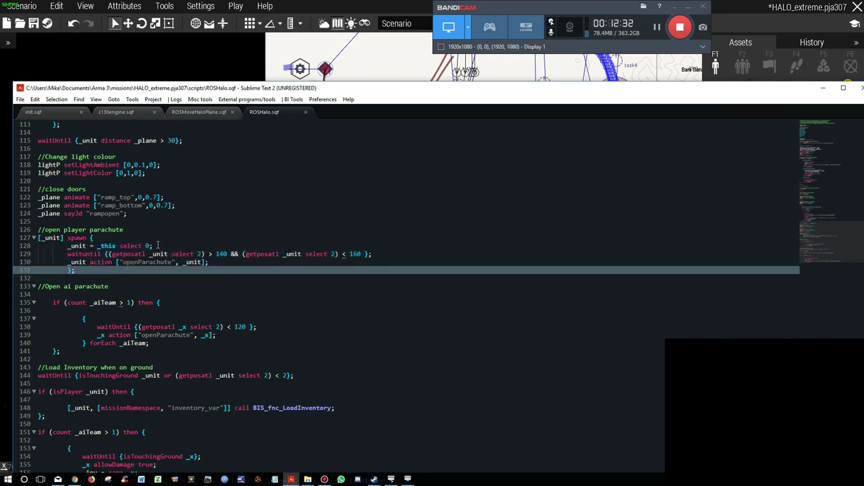
left_click_drag(154, 247, 96, 246)
left_click(57, 238)
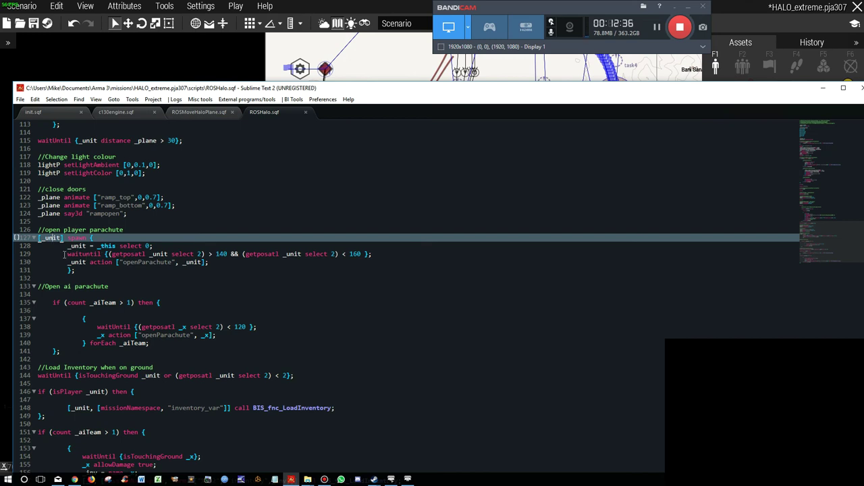
left_click_drag(67, 254, 136, 255)
triple_click(135, 255)
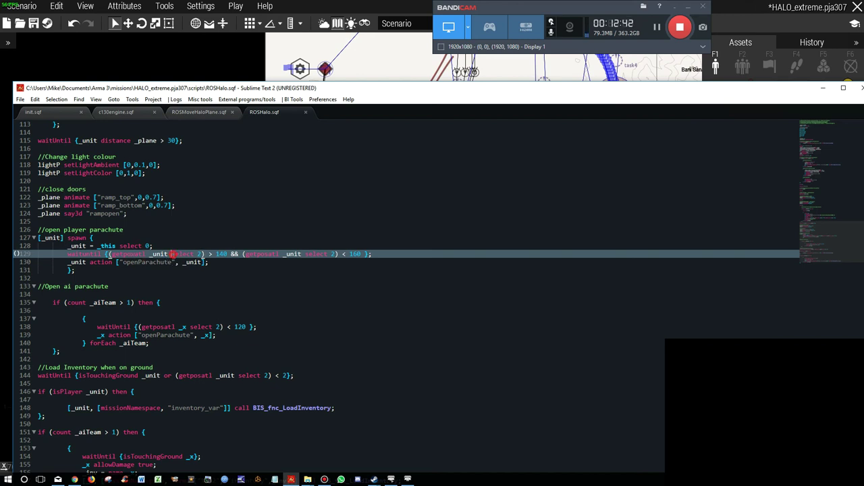
left_click_drag(171, 254, 201, 255)
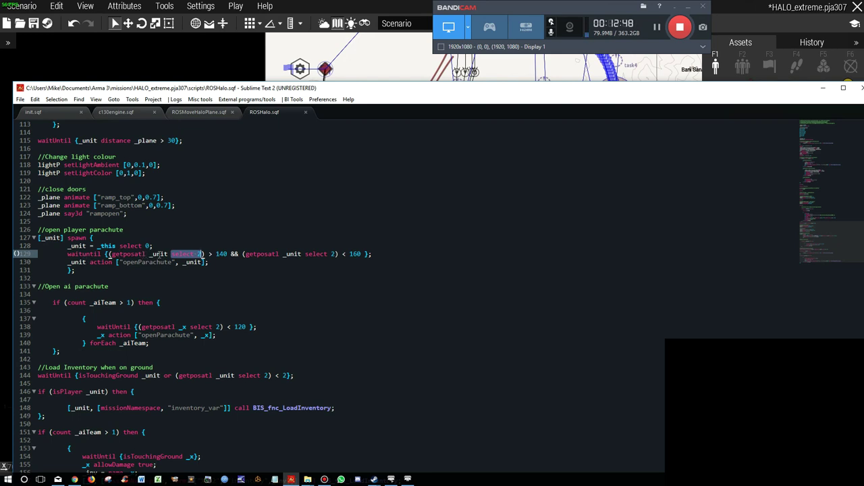
triple_click(160, 255)
double_click(200, 255)
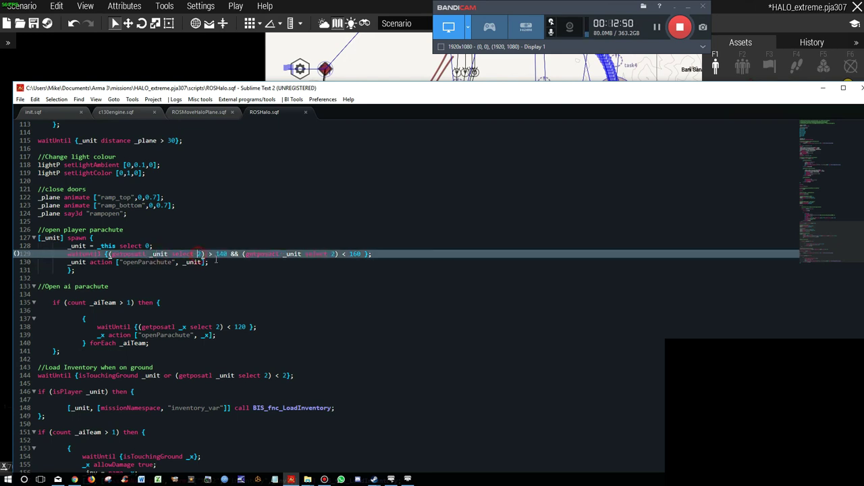
type("4")
left_click(352, 253)
left_click_drag(70, 262, 209, 262)
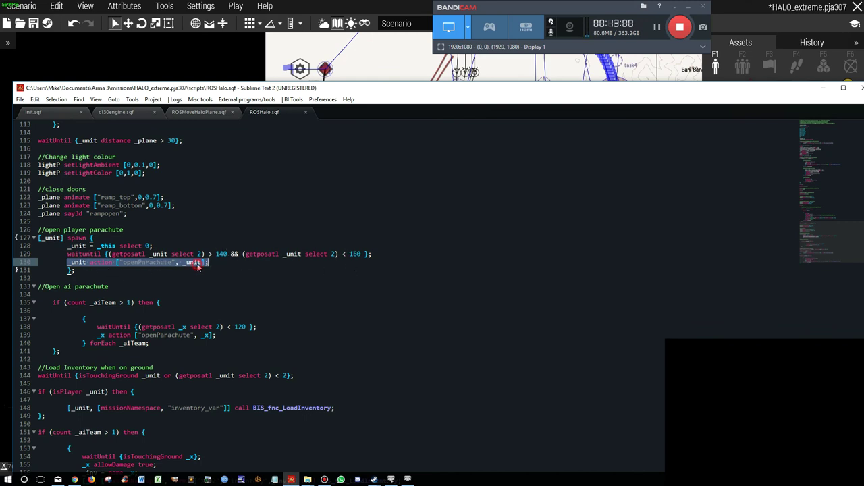
scroll(114, 289, "down", 3)
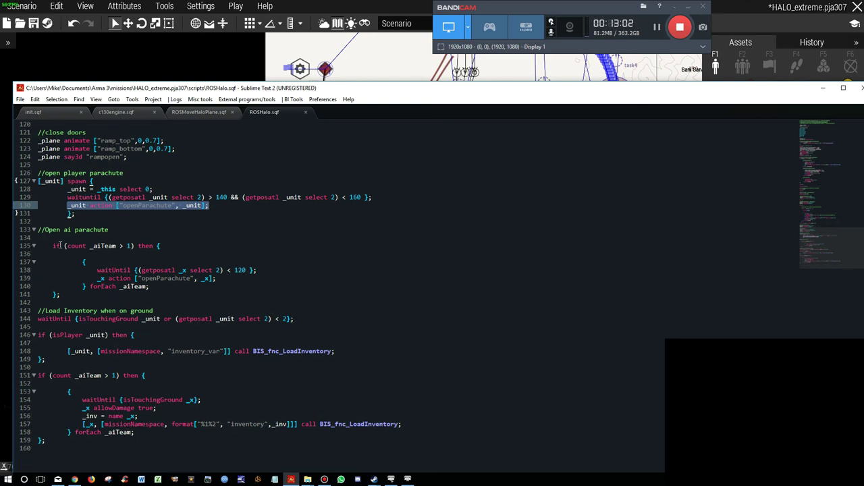
left_click_drag(52, 246, 87, 295)
left_click(172, 255)
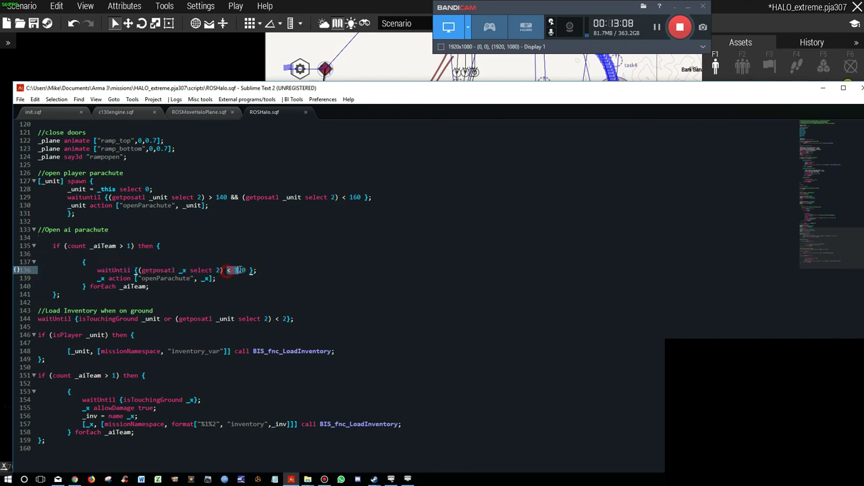
type("2")
left_click_drag(227, 271, 251, 270)
left_click_drag(61, 295, 51, 249)
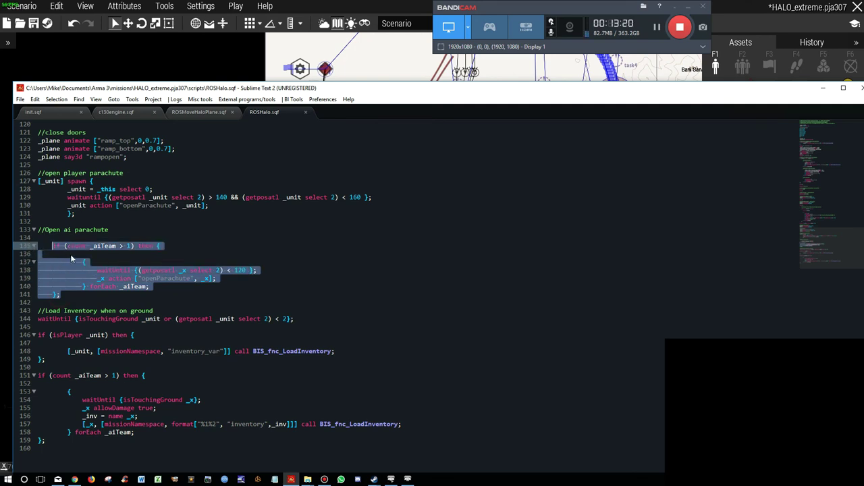
left_click(75, 295)
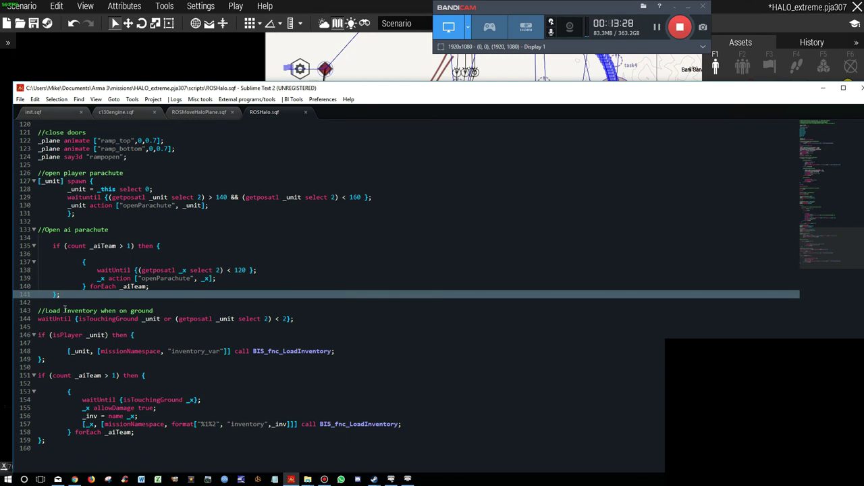
scroll(64, 308, "down", 2)
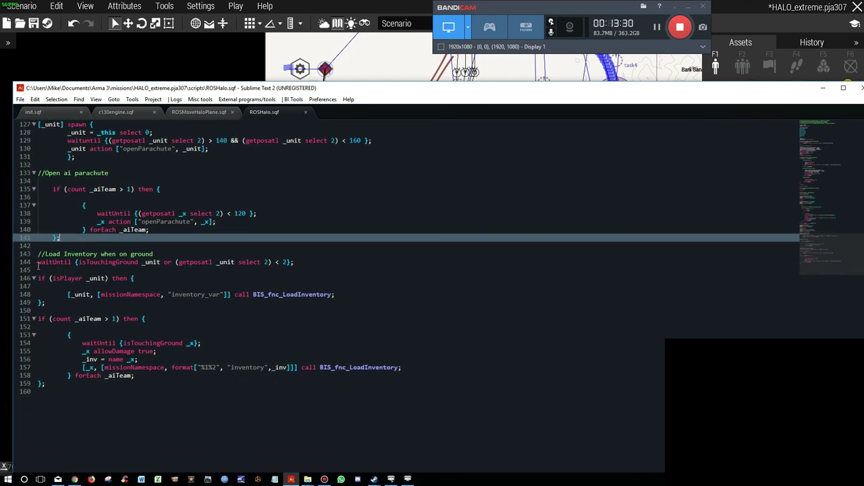
left_click(48, 262)
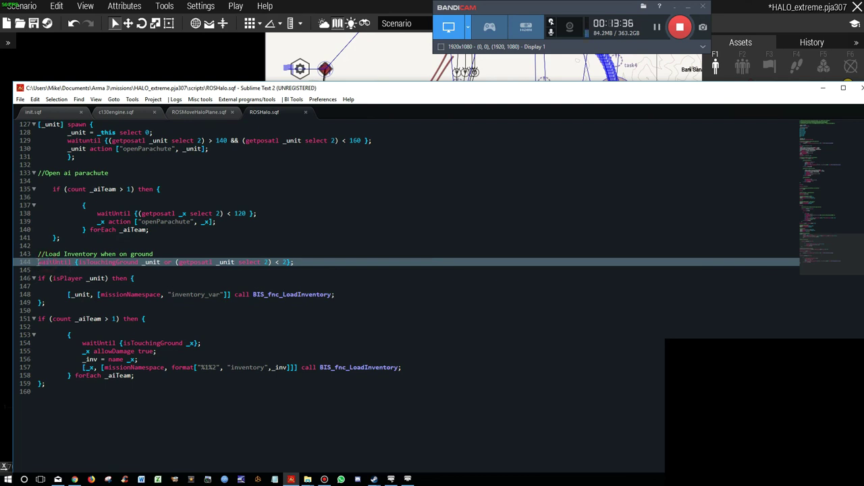
double_click(39, 262)
left_click_drag(86, 262, 297, 263)
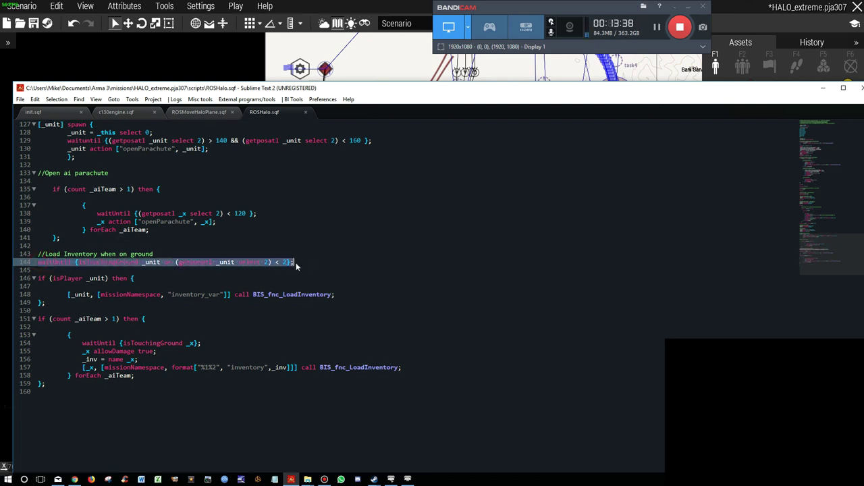
left_click(189, 263)
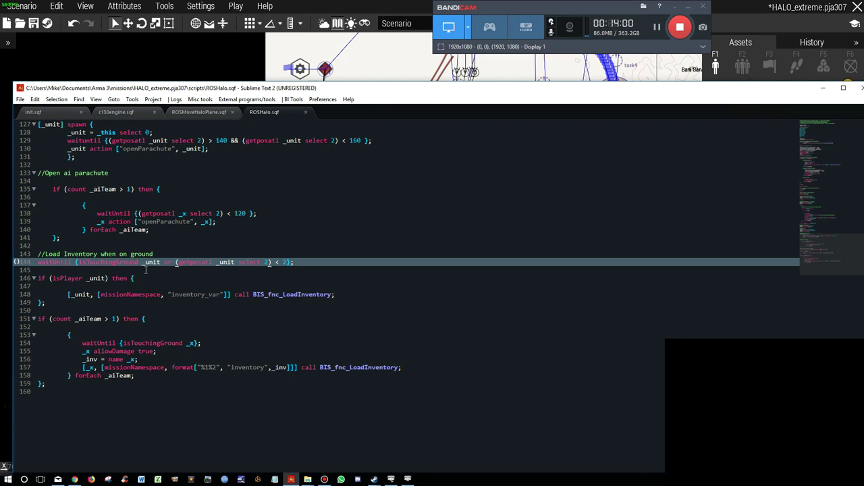
double_click(115, 263)
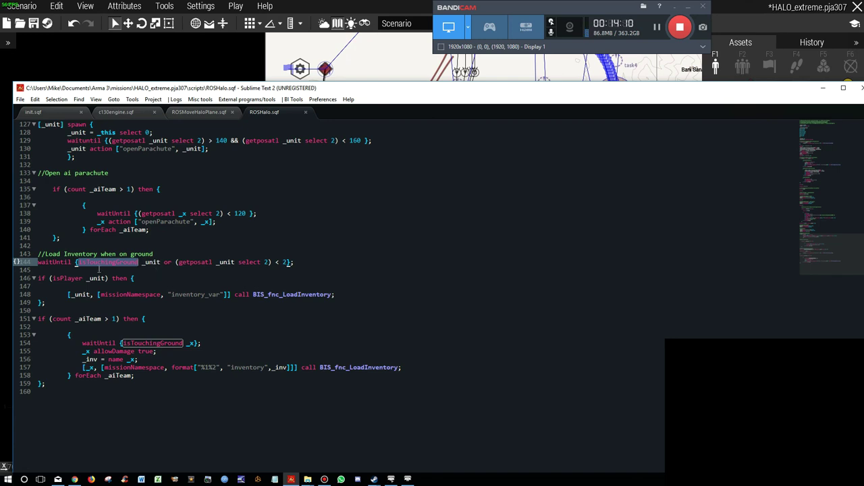
left_click(152, 266)
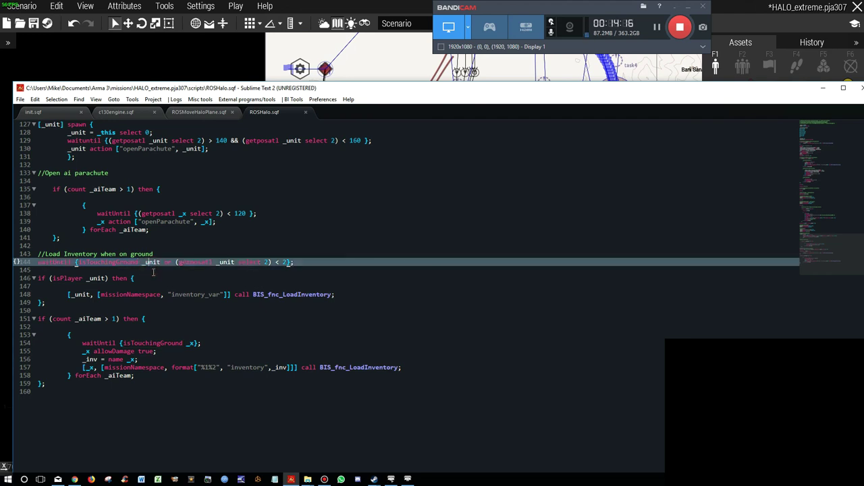
left_click_drag(166, 263, 287, 263)
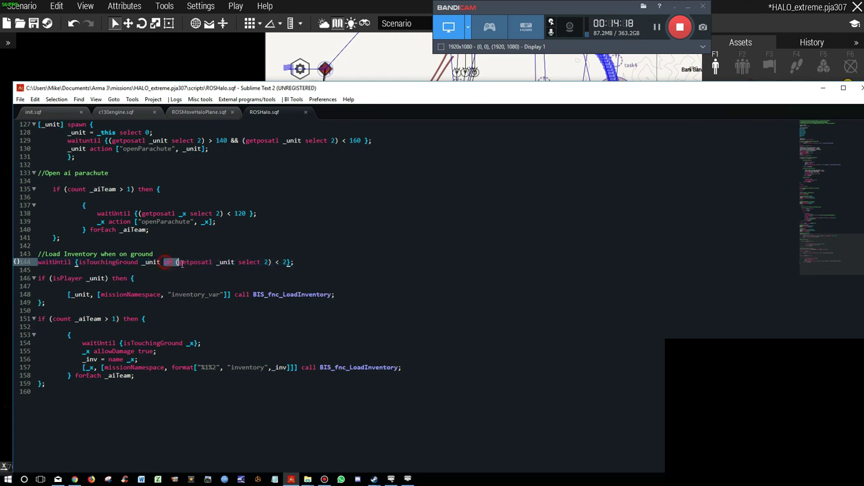
left_click(277, 275)
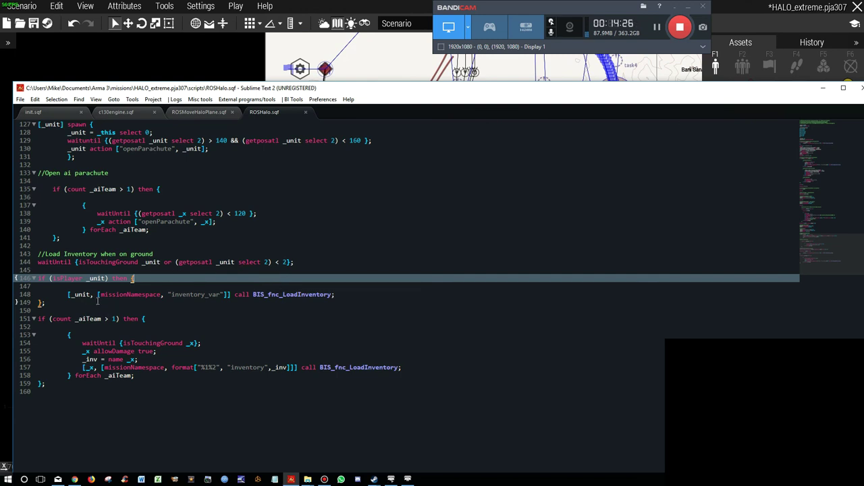
left_click(343, 299)
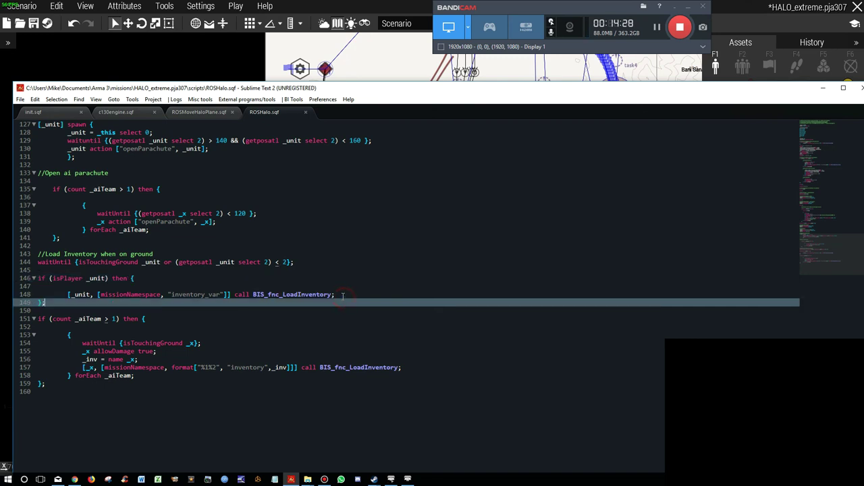
left_click_drag(342, 295, 66, 295)
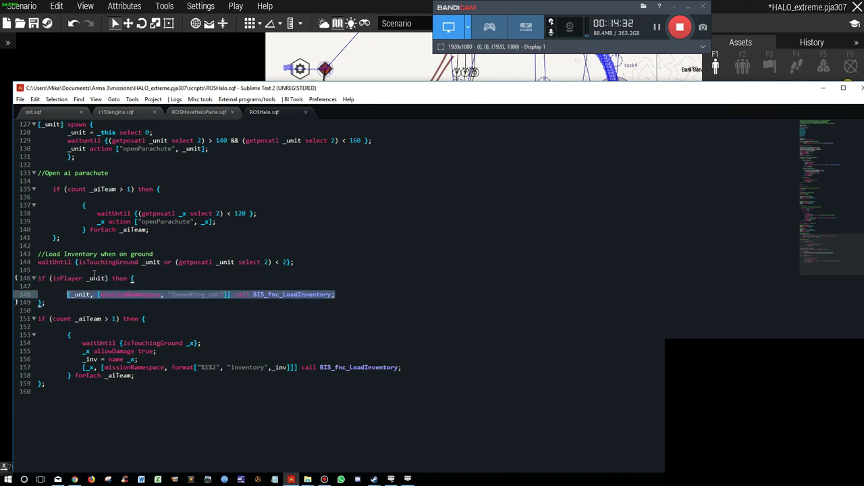
left_click(78, 302)
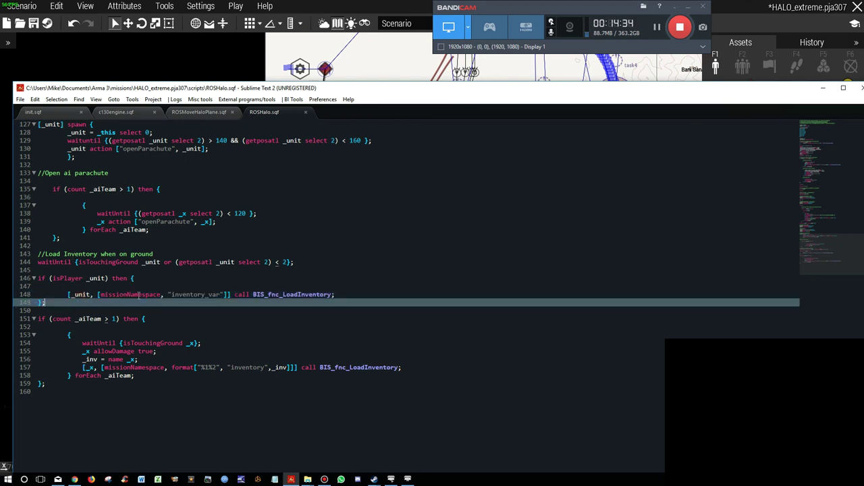
left_click(320, 295)
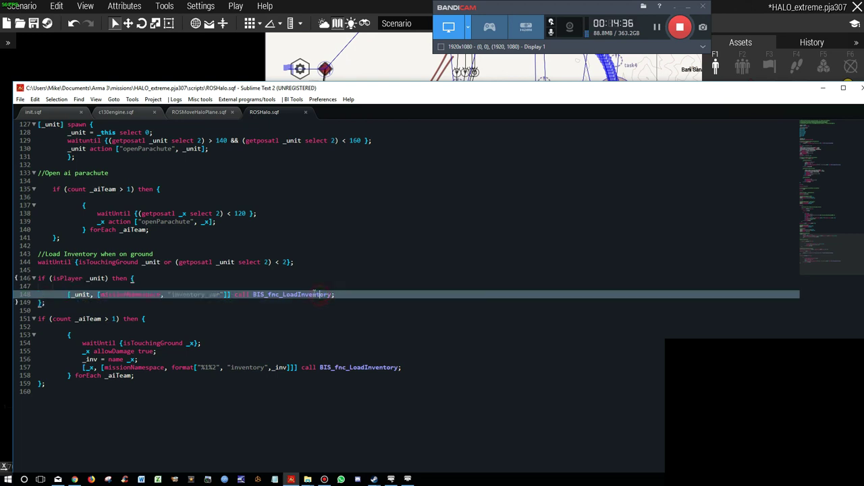
double_click(81, 294)
mouse_move(38, 318)
left_mouse_down()
mouse_move(126, 318)
mouse_move(120, 321)
left_mouse_up()
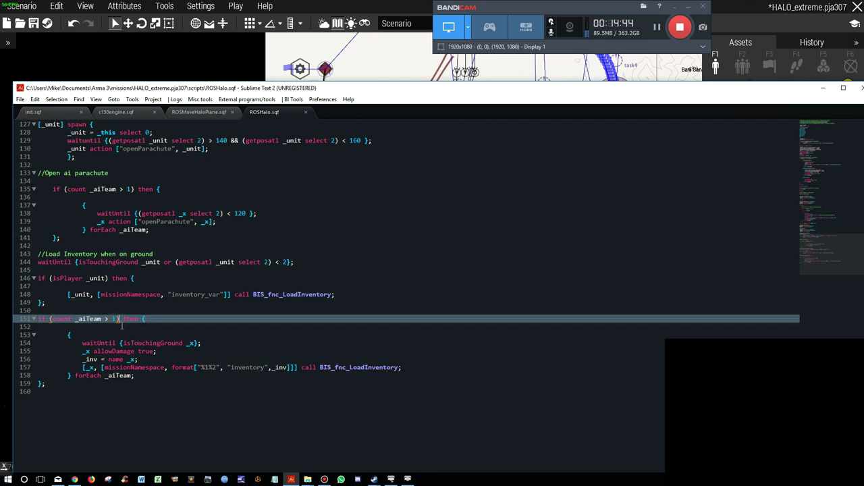
Change the AI-team condition on line 151 from "> 1" to ">= 1" and save ROSHalo.sqf
scroll(123, 331, "down", 2)
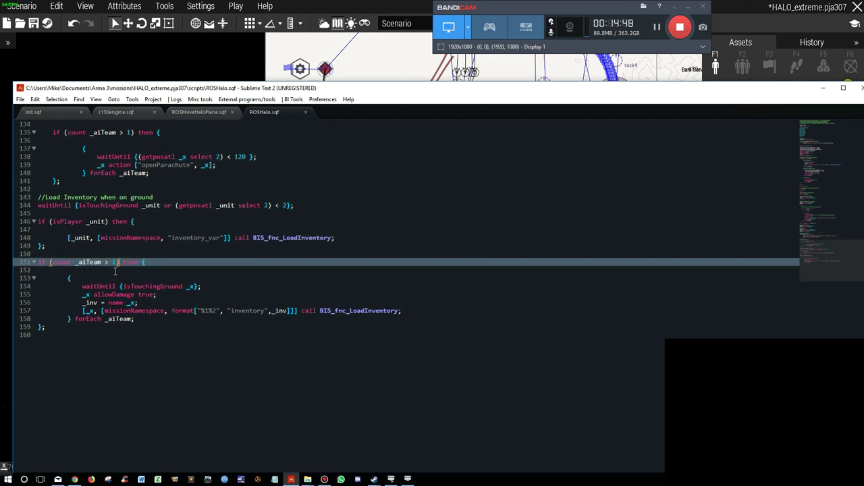
left_click(108, 265)
type("=")
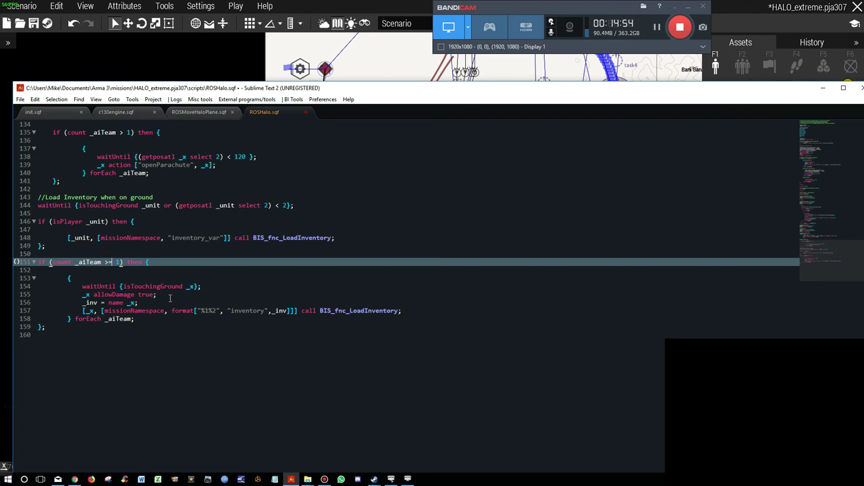
right_click(254, 113)
left_click(273, 121)
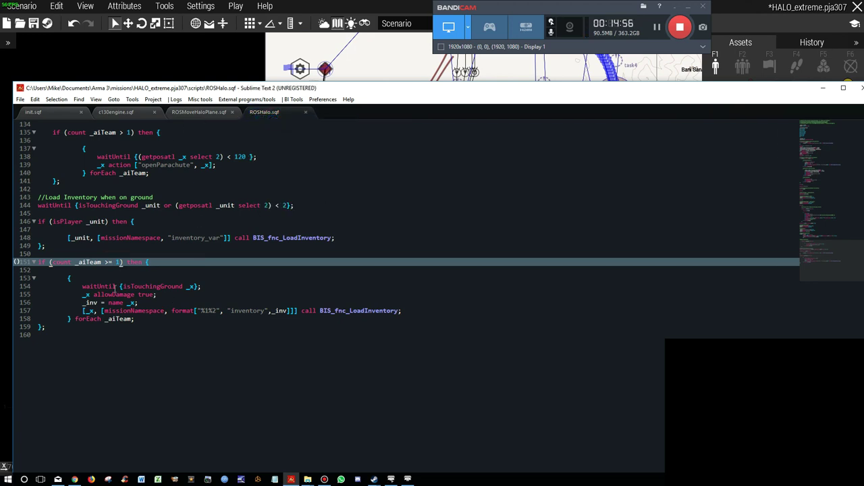
Review the waitUntil line and the allowDamage line 155 in the AI block
left_click(205, 286)
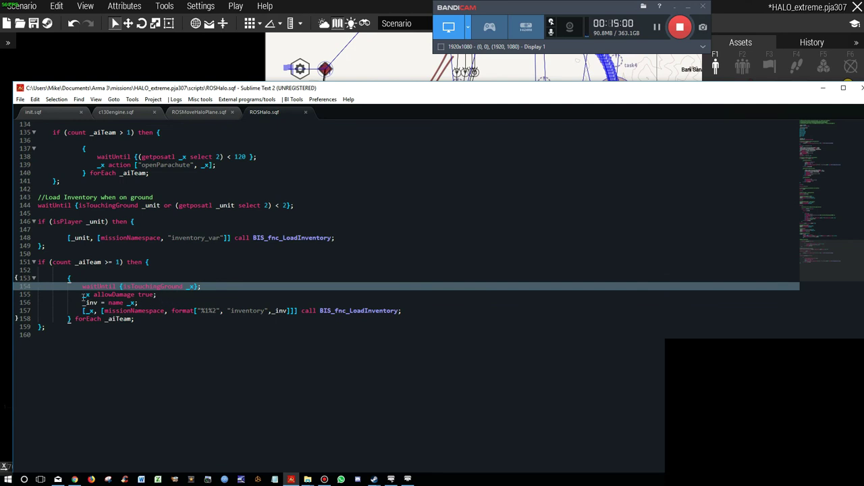
left_click_drag(82, 295, 157, 294)
left_click(144, 335)
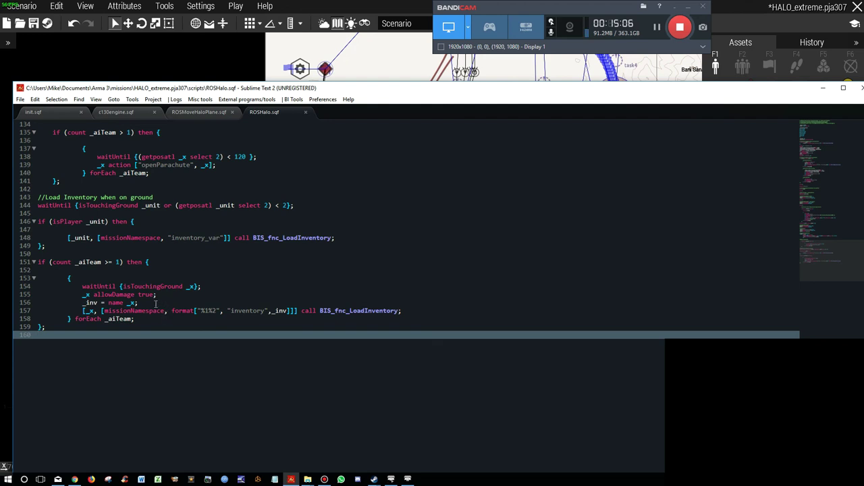
left_click_drag(156, 296, 82, 297)
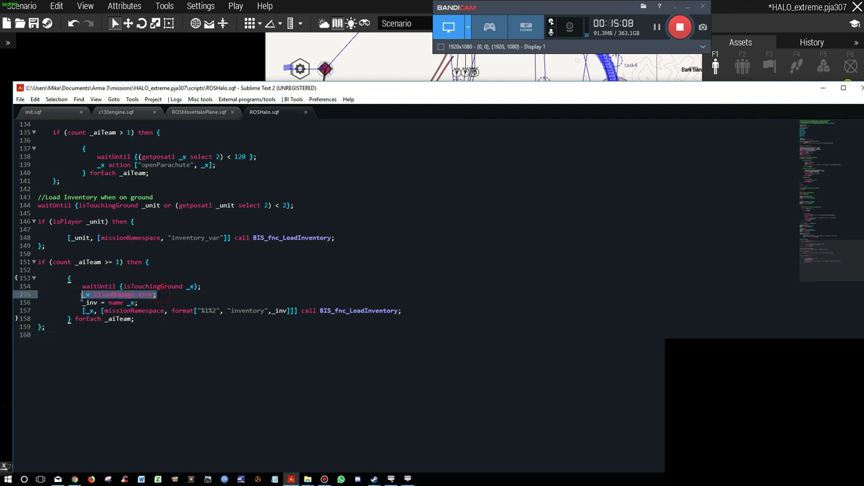
key("ctrl+l")
left_click(135, 328)
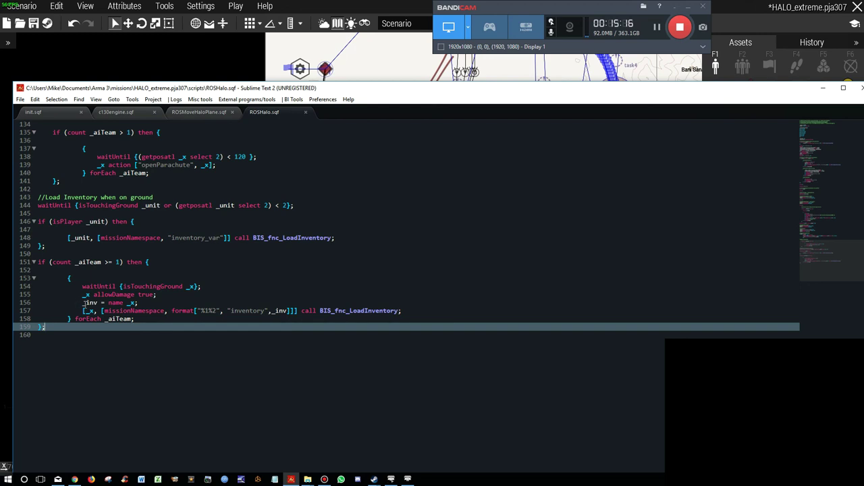
Review the _inv assignment on line 156 and the AI inventory-loading call on line 157
left_click_drag(82, 304, 138, 303)
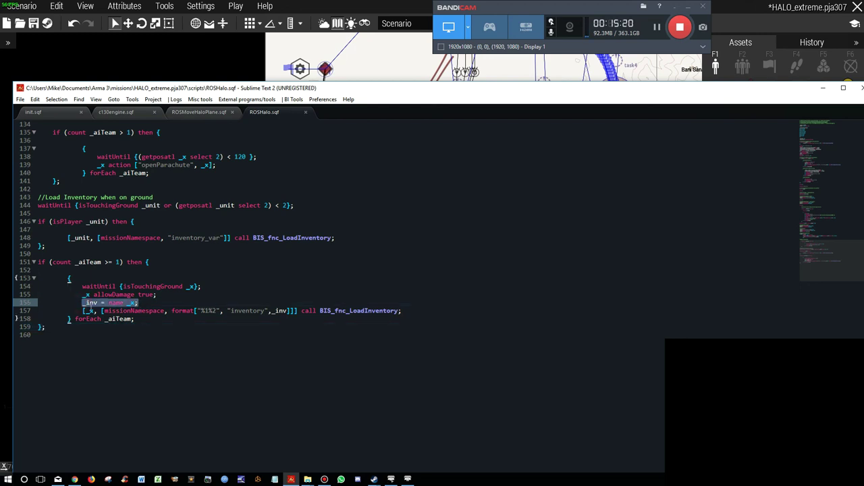
key("Left")
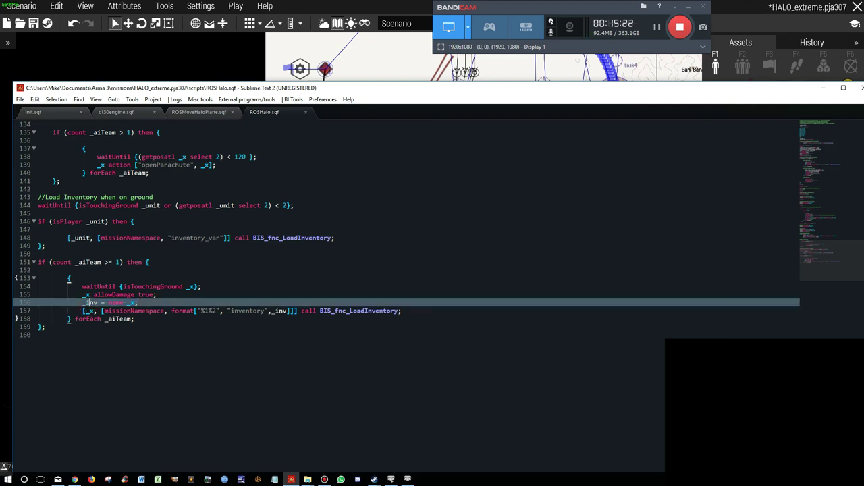
double_click(111, 303)
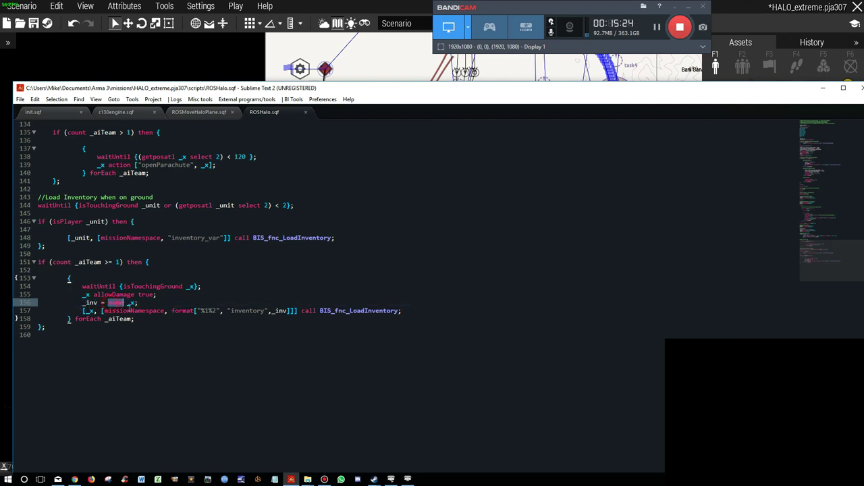
left_click(121, 338)
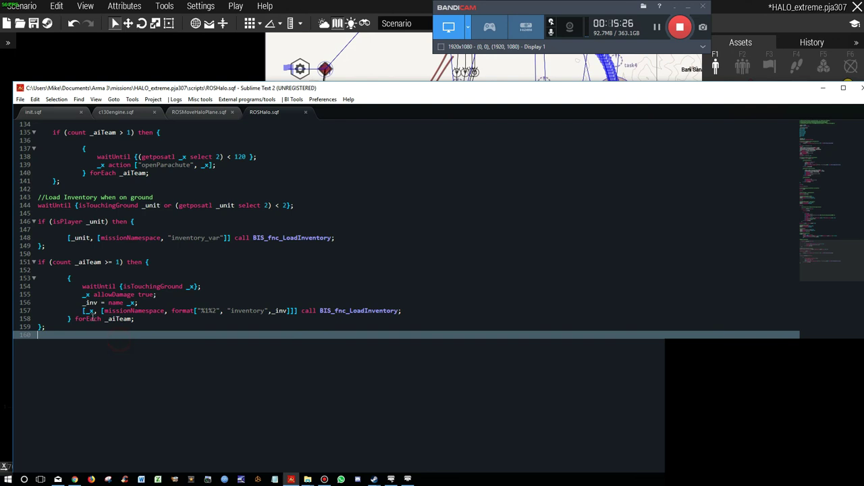
left_click_drag(84, 311, 404, 311)
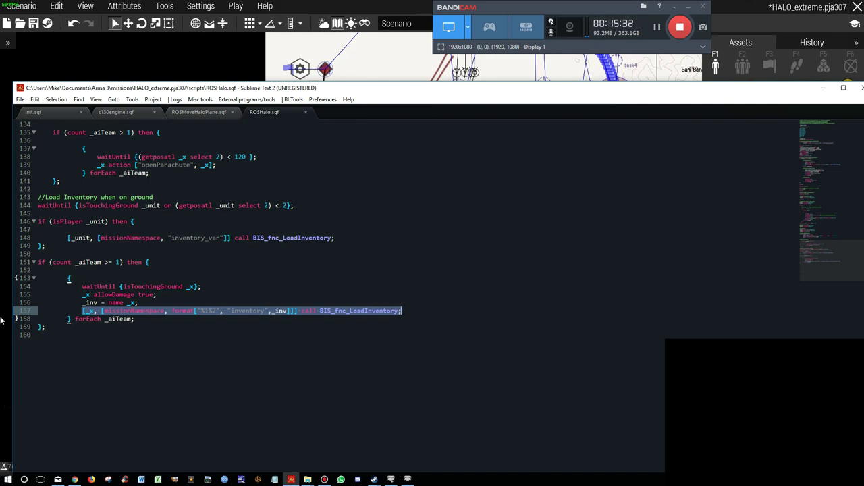
left_click(37, 335)
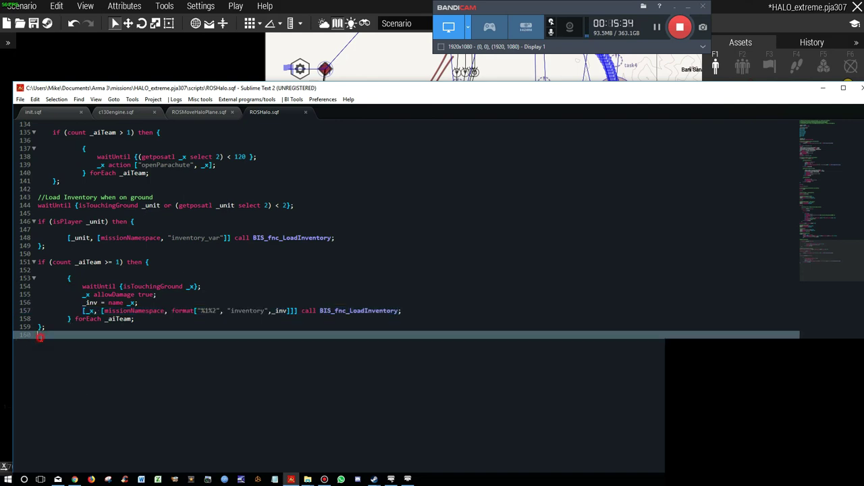
scroll(101, 375, "up", 18)
scroll(104, 378, "up", 6)
scroll(106, 381, "up", 12)
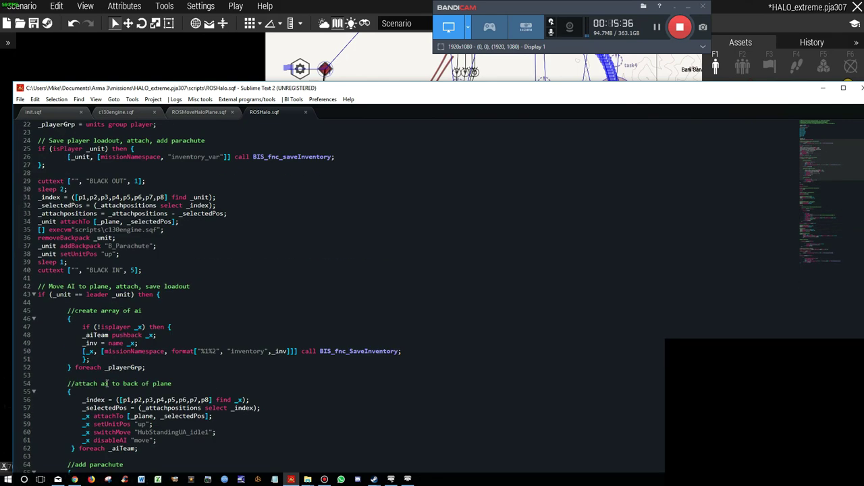
scroll(108, 383, "up", 8)
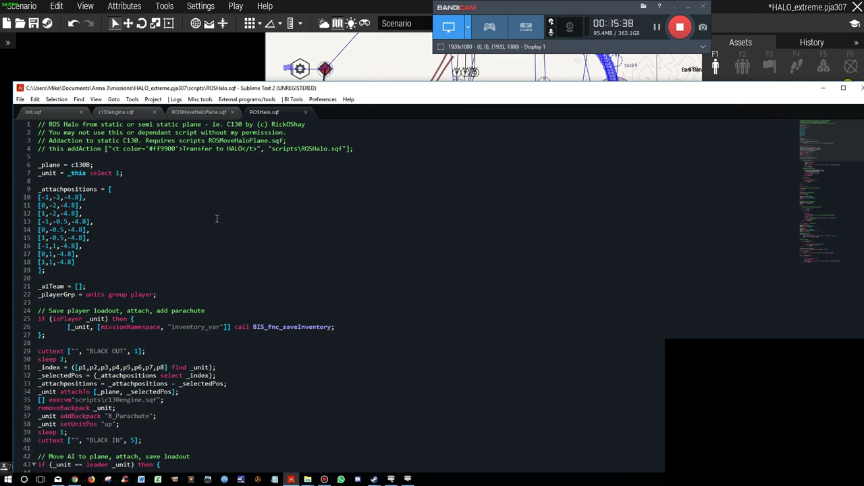